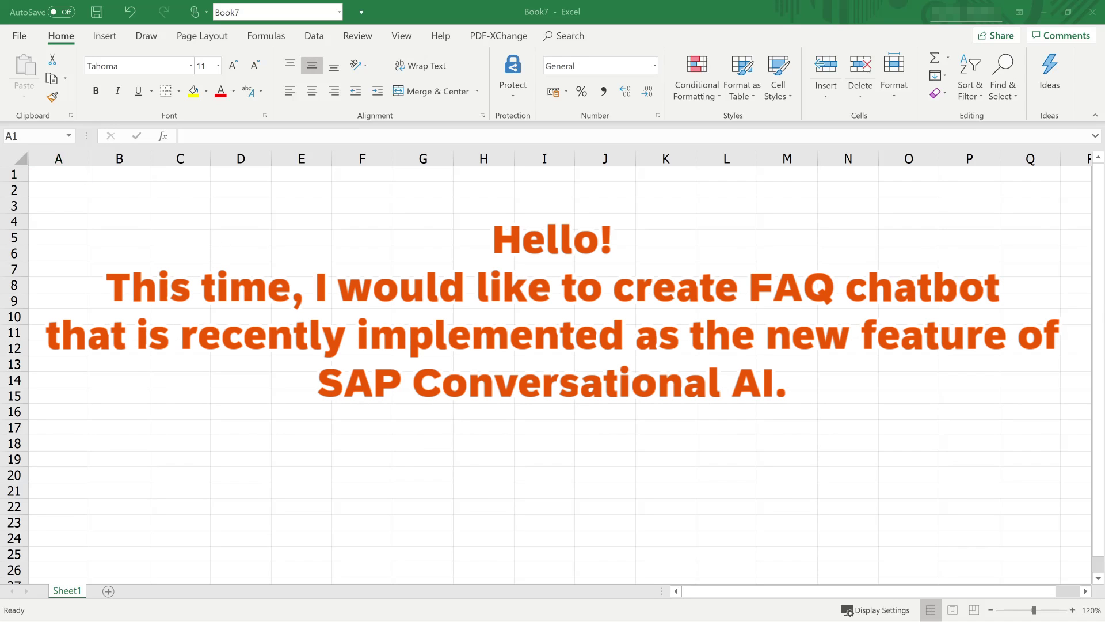
# Paste the copied FAQ table into the blank sheet and autofit columns A and B
pyautogui.hotkey('ctrl', 'c')
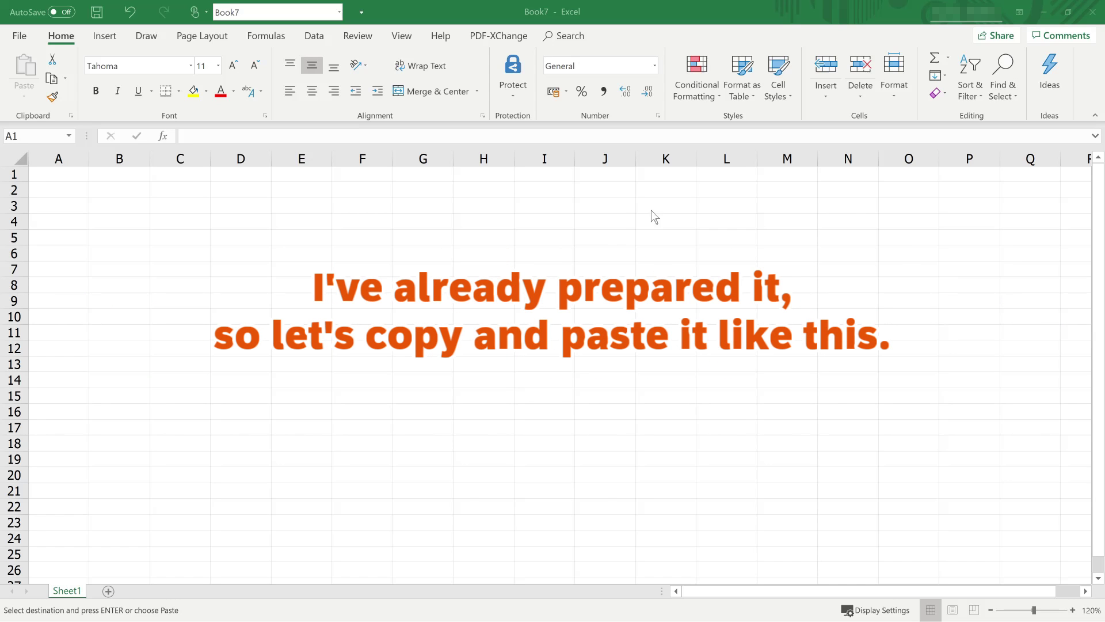
pyautogui.hotkey('alt', 'Tab')
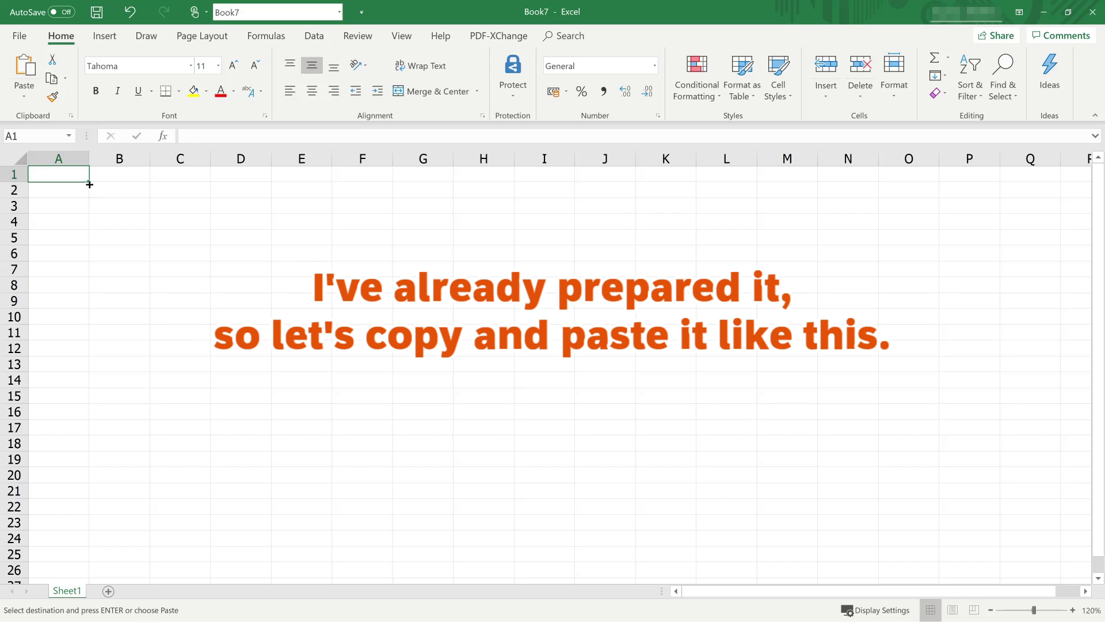
pyautogui.hotkey('ctrl', 'v')
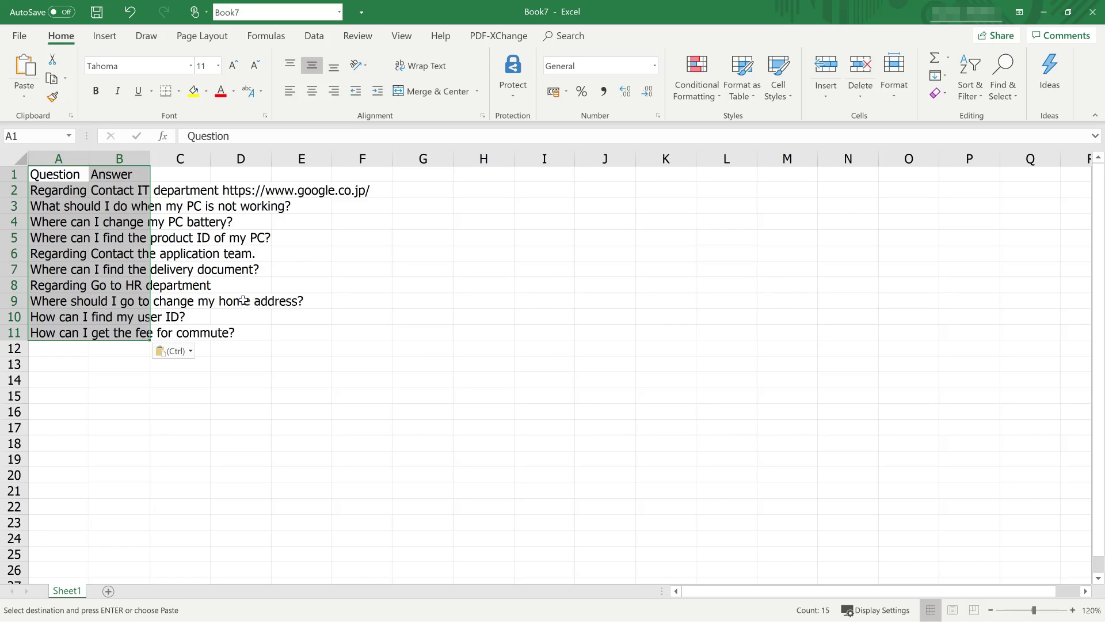
pyautogui.moveTo(65, 159); pyautogui.dragTo(142, 158)
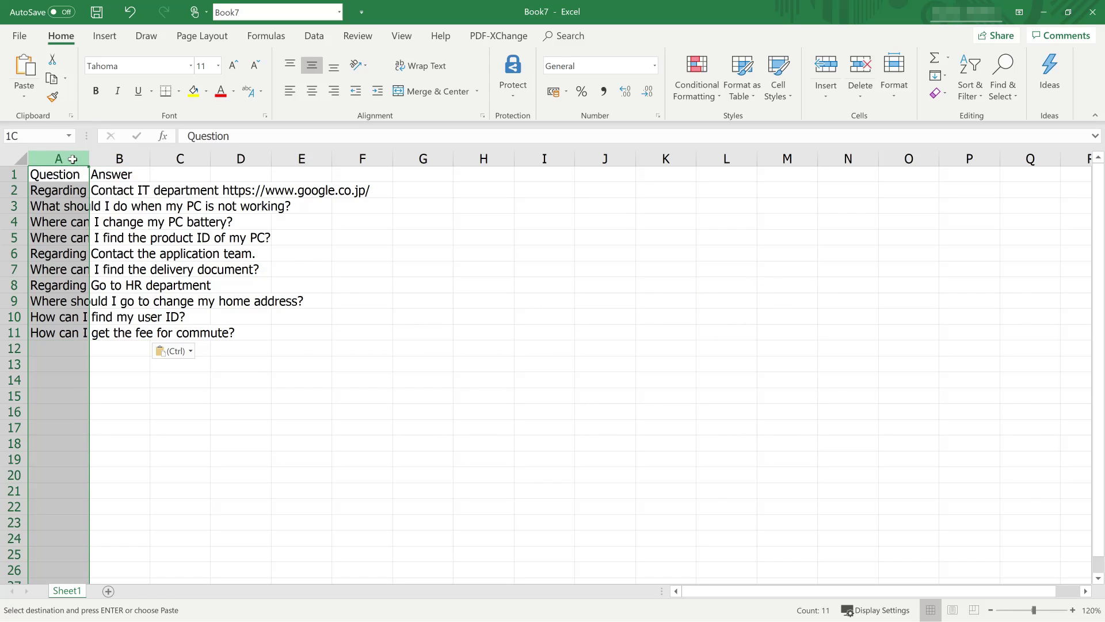
pyautogui.doubleClick(150, 158)
pyautogui.click(163, 377)
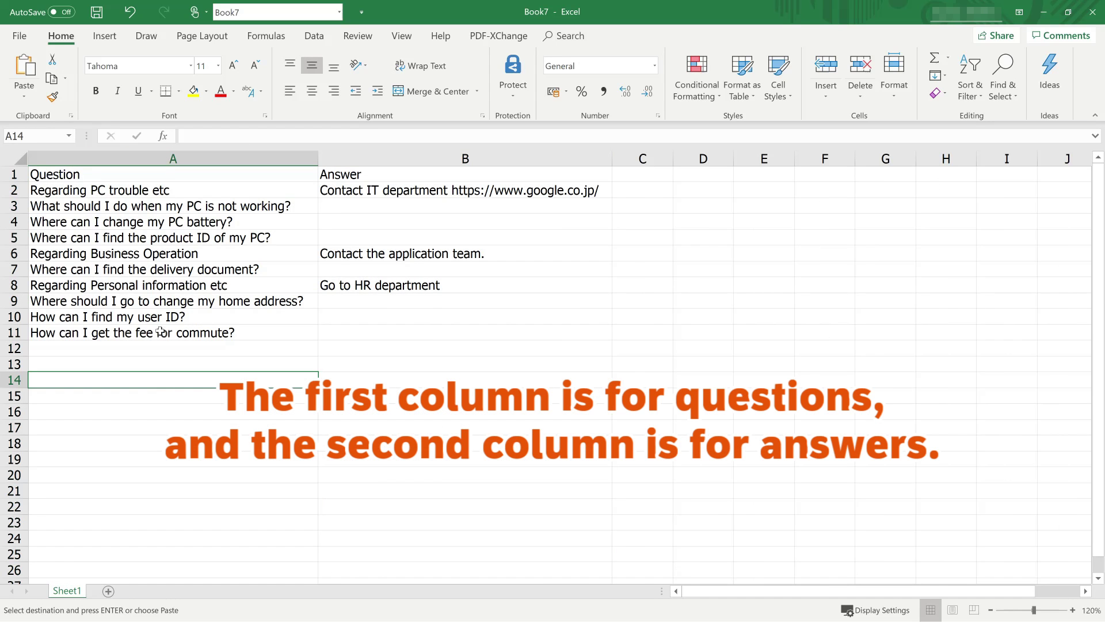
# Highlight the Question heading, the four PC trouble questions and their IT department answer
pyautogui.click(167, 175)
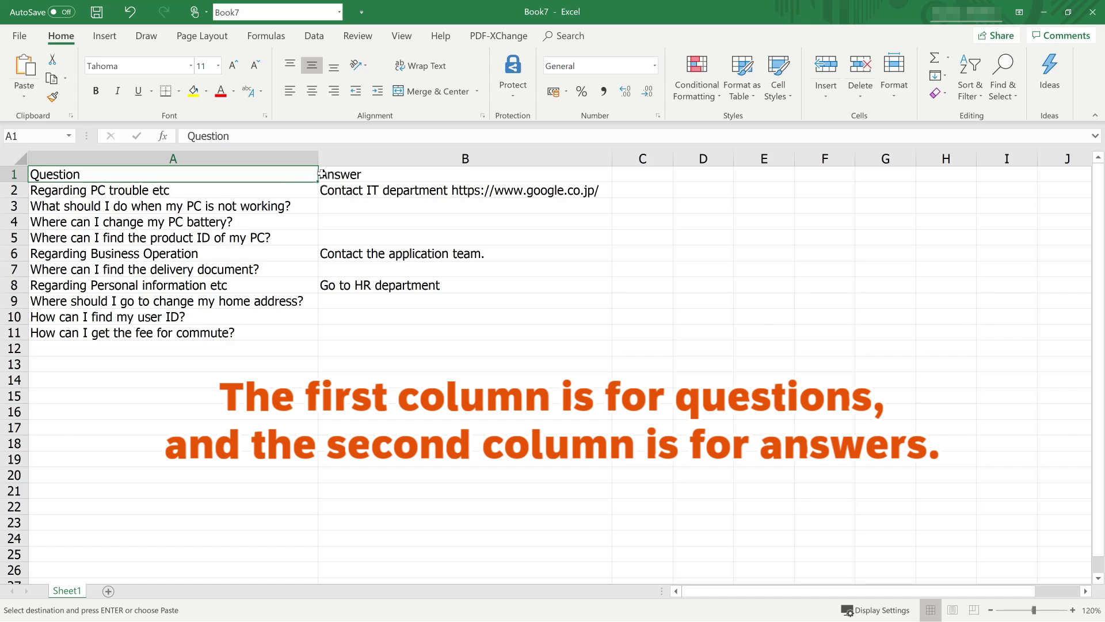
pyautogui.click(173, 188)
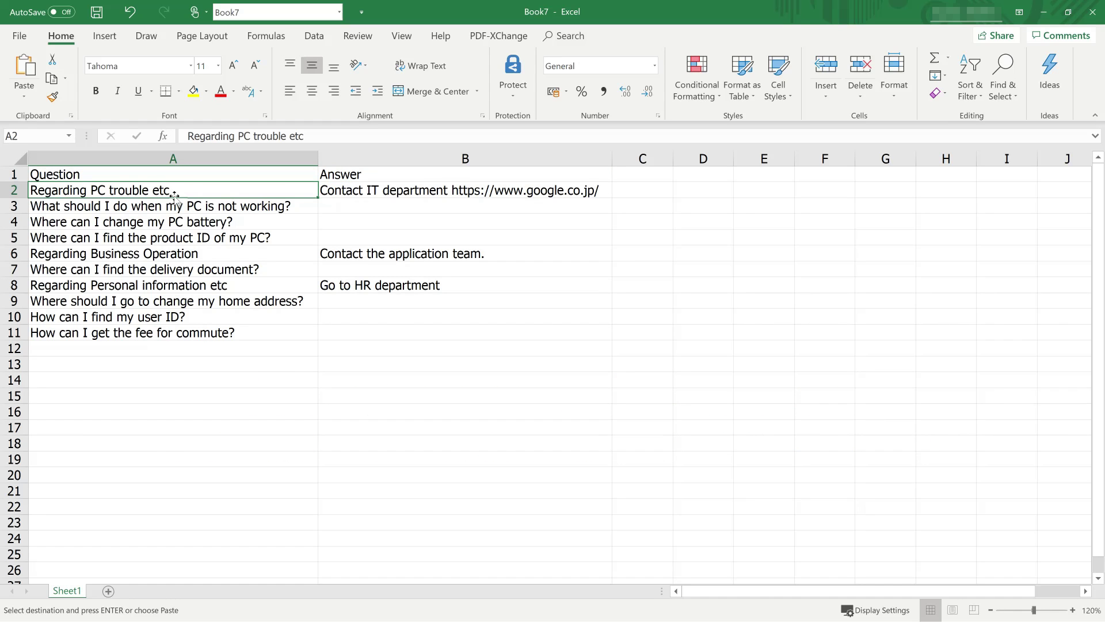
pyautogui.hotkey('ctrl', 'c')
pyautogui.click(219, 223)
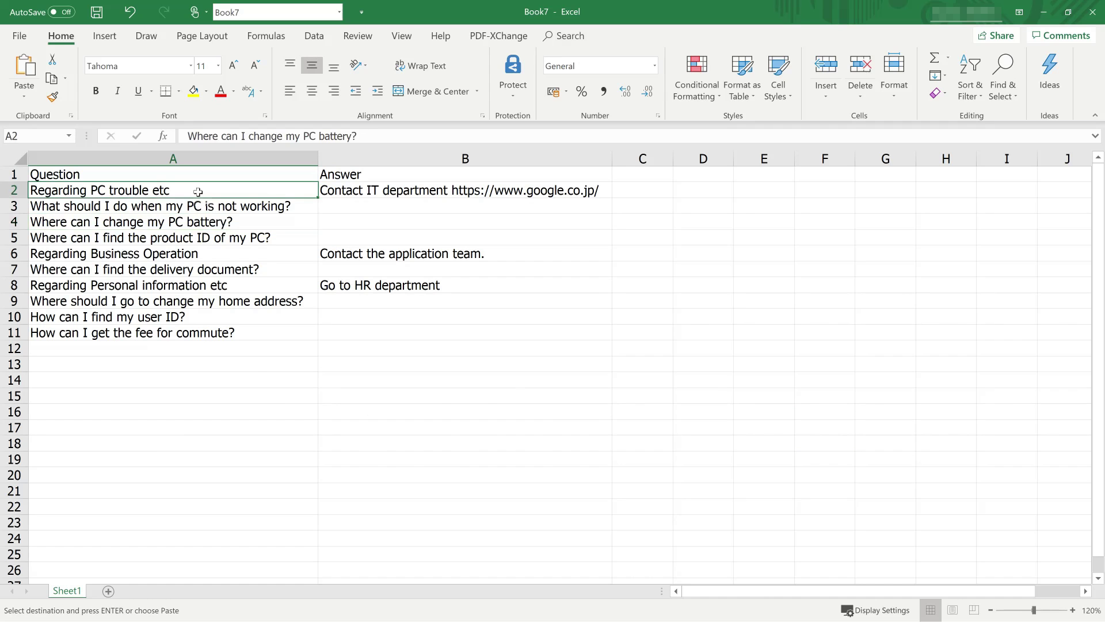
pyautogui.moveTo(199, 192); pyautogui.dragTo(197, 242)
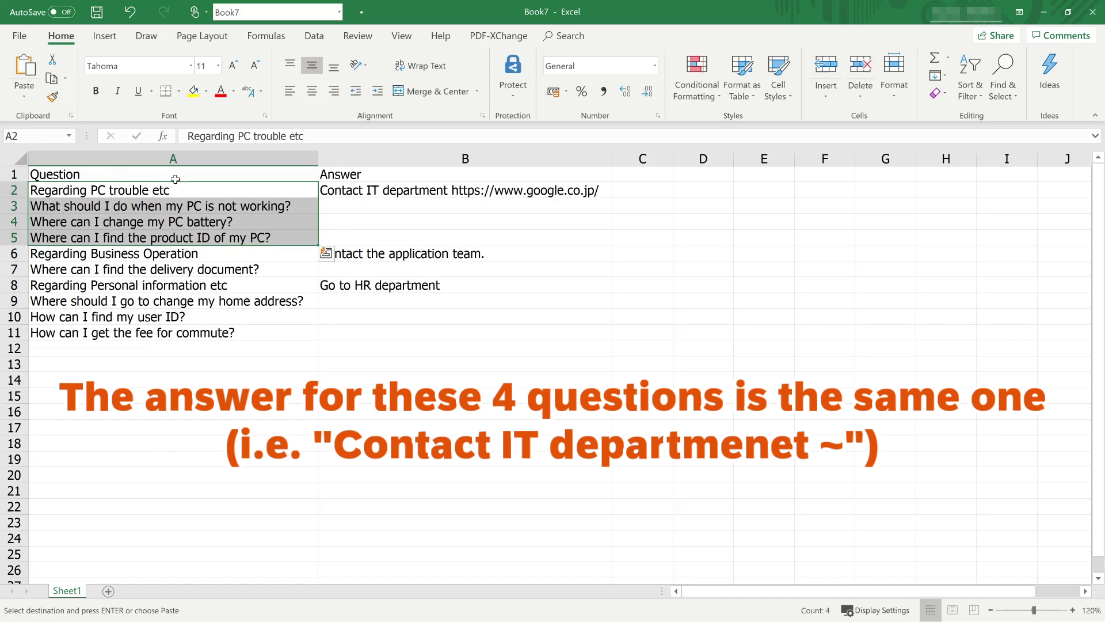
pyautogui.click(394, 196)
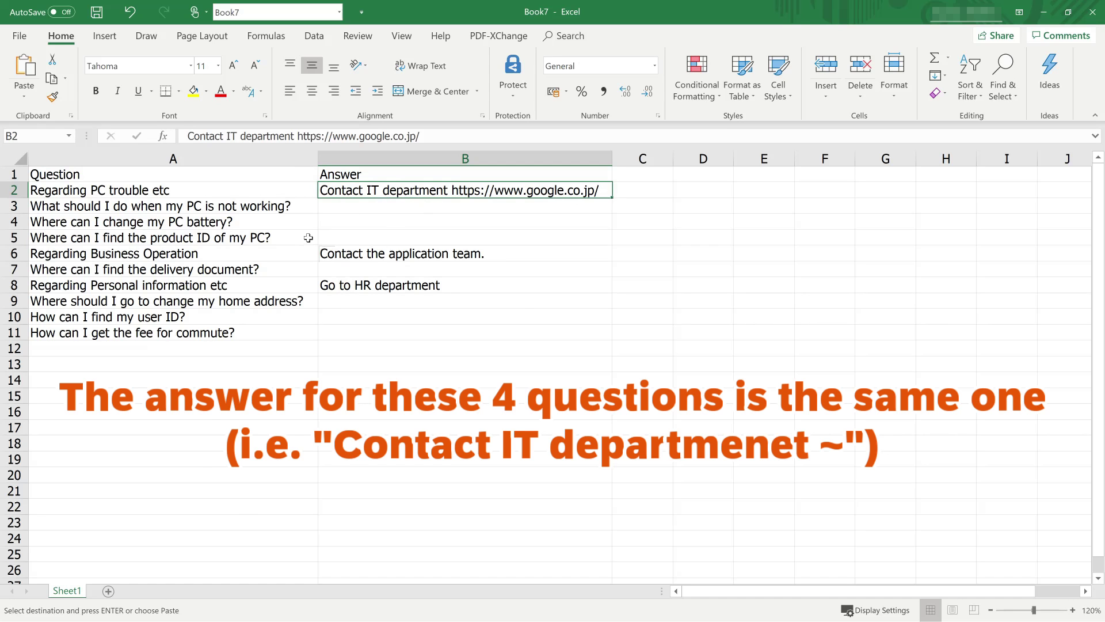
# Highlight the Business Operation and Personal information questions and the HR answer, then reach Save As
pyautogui.moveTo(259, 253)
pyautogui.mouseDown()
pyautogui.moveTo(244, 267)
pyautogui.moveTo(259, 330)
pyautogui.mouseUp()
pyautogui.click(373, 251)
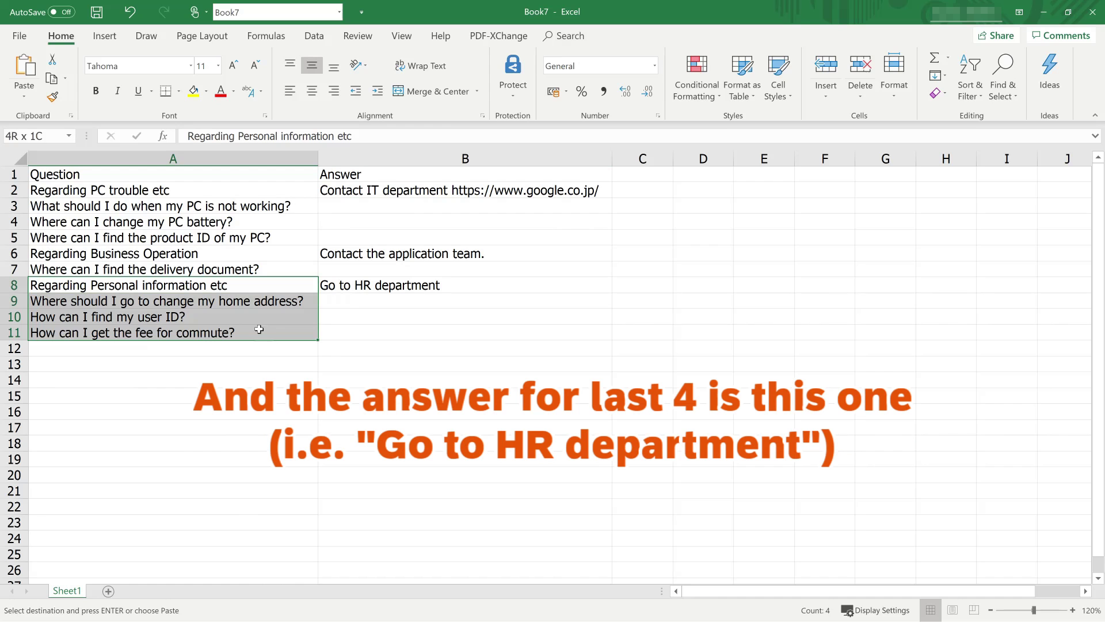
pyautogui.click(390, 288)
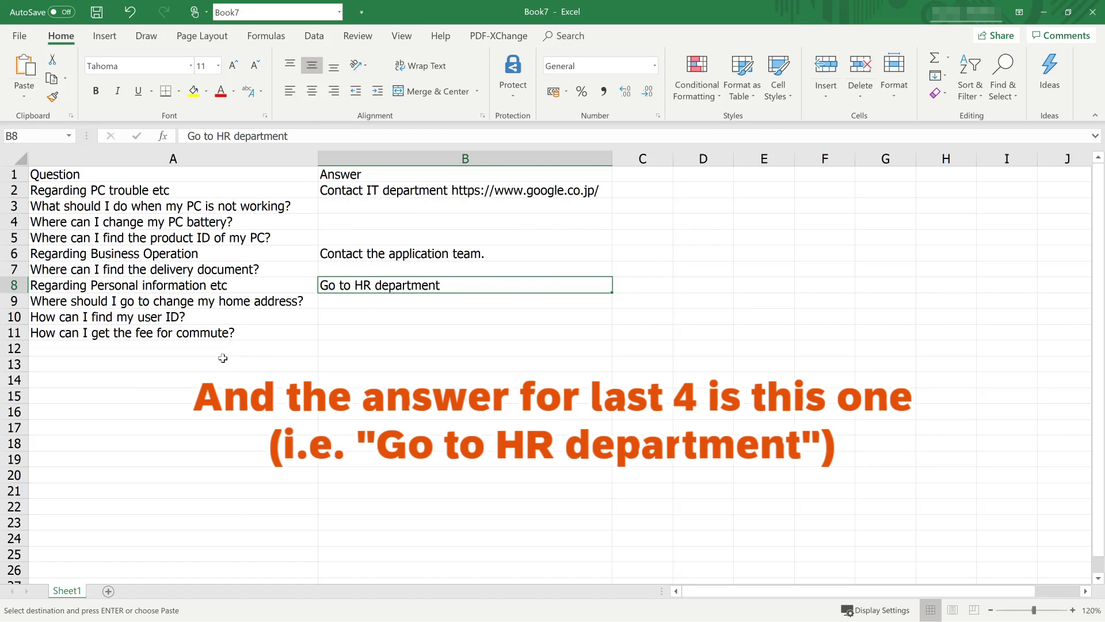
pyautogui.click(204, 350)
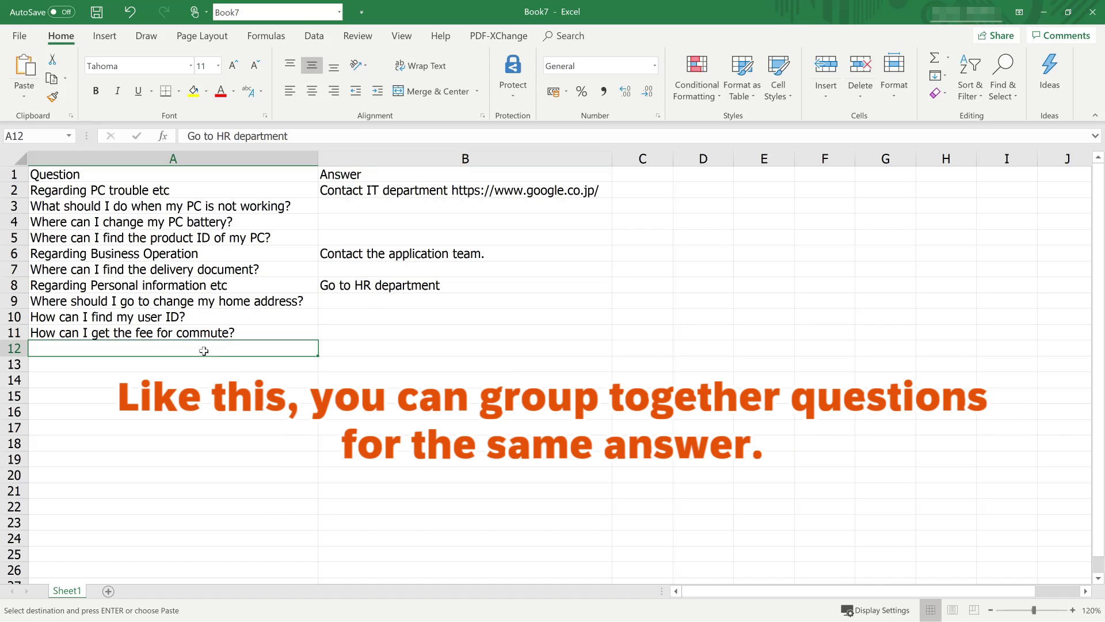
pyautogui.click(203, 351)
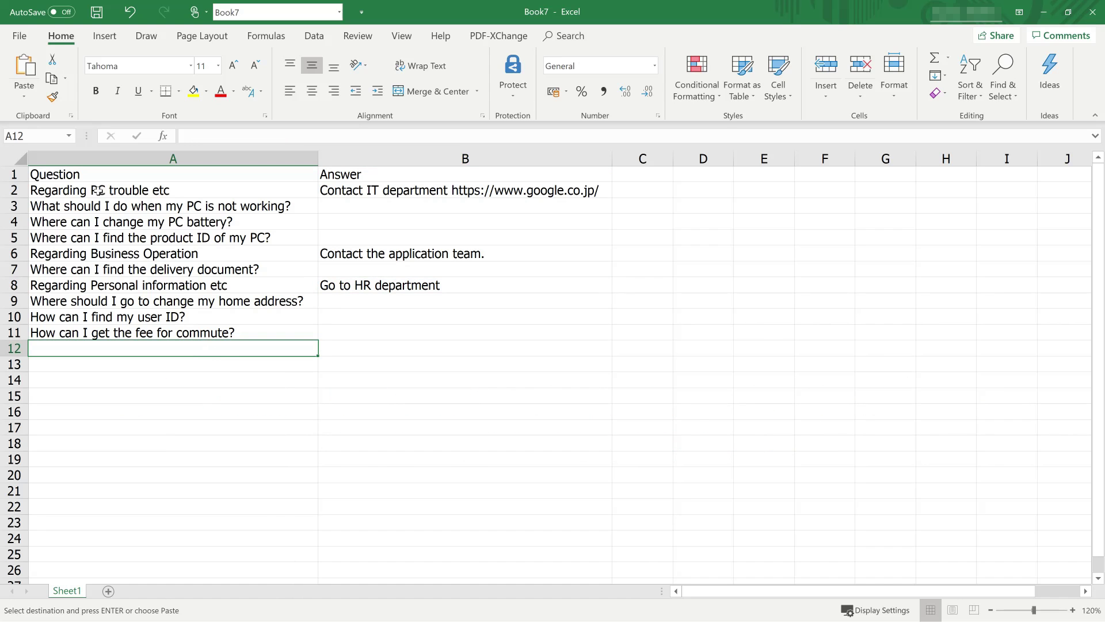
pyautogui.click(19, 37)
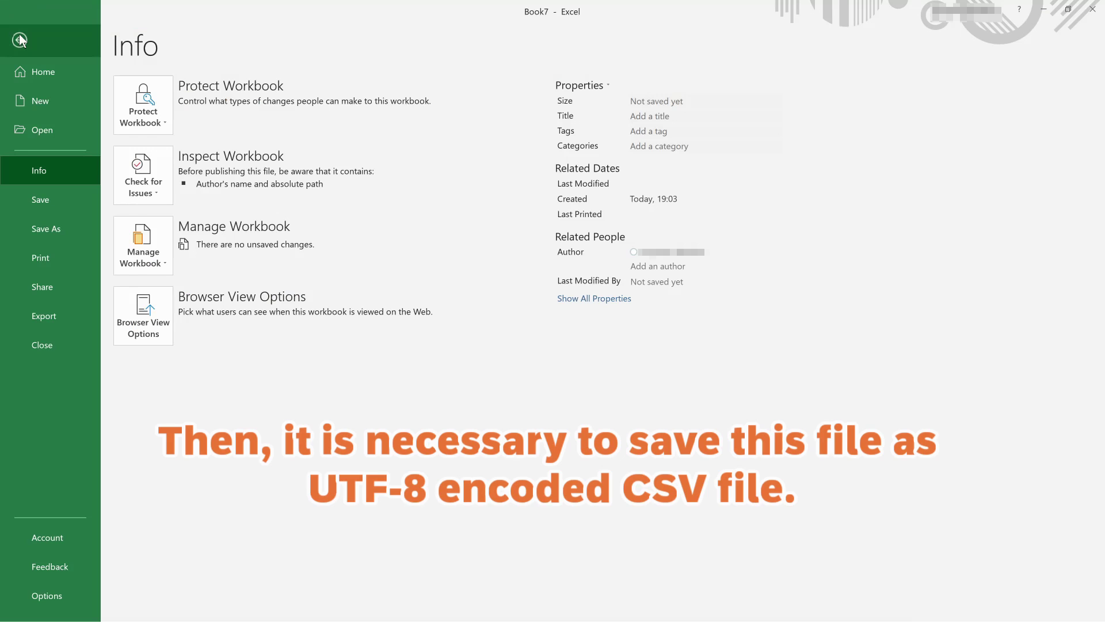
pyautogui.click(43, 226)
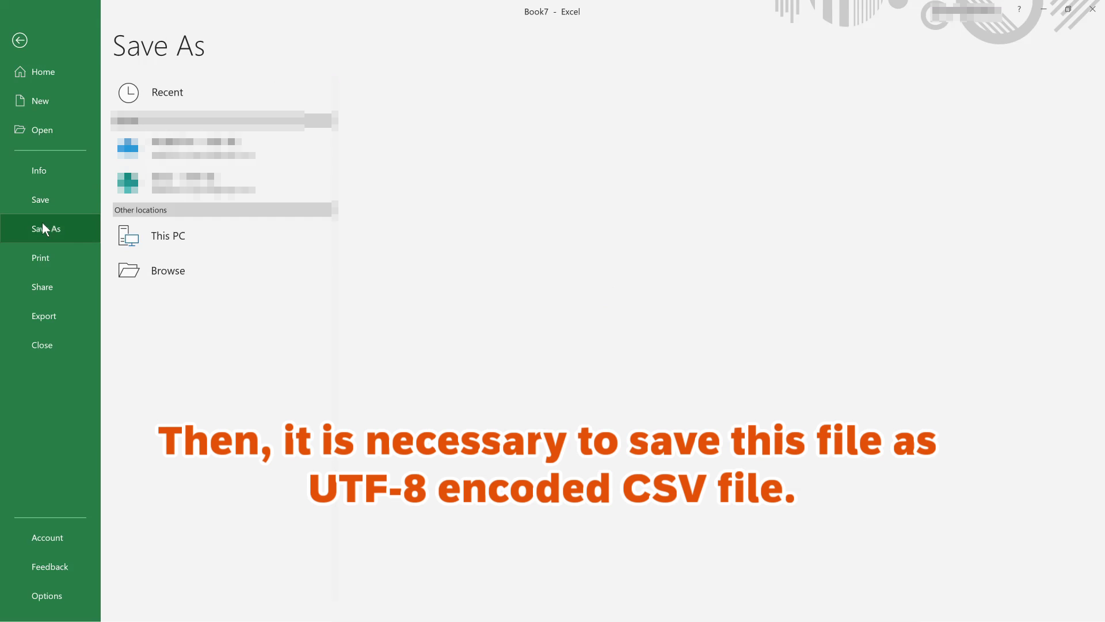
# Point the Save As dialog at C:\demo\cai\faq
pyautogui.click(180, 299)
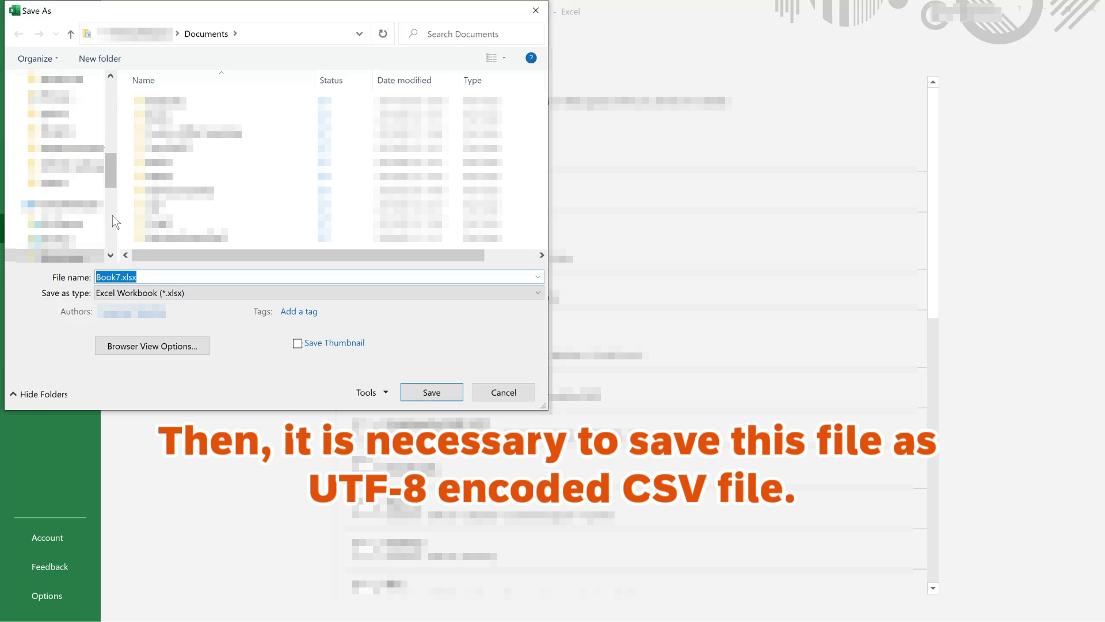
pyautogui.scroll(-3, 109, 213)
pyautogui.scroll(-2, 110, 213)
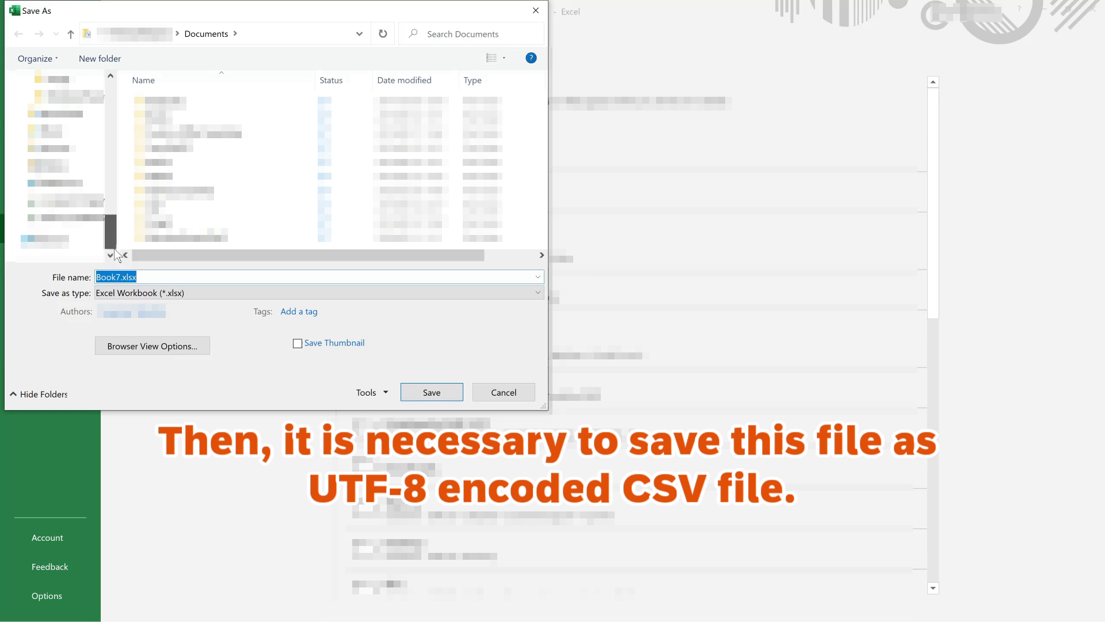
pyautogui.scroll(-3, 109, 213)
pyautogui.click(78, 183)
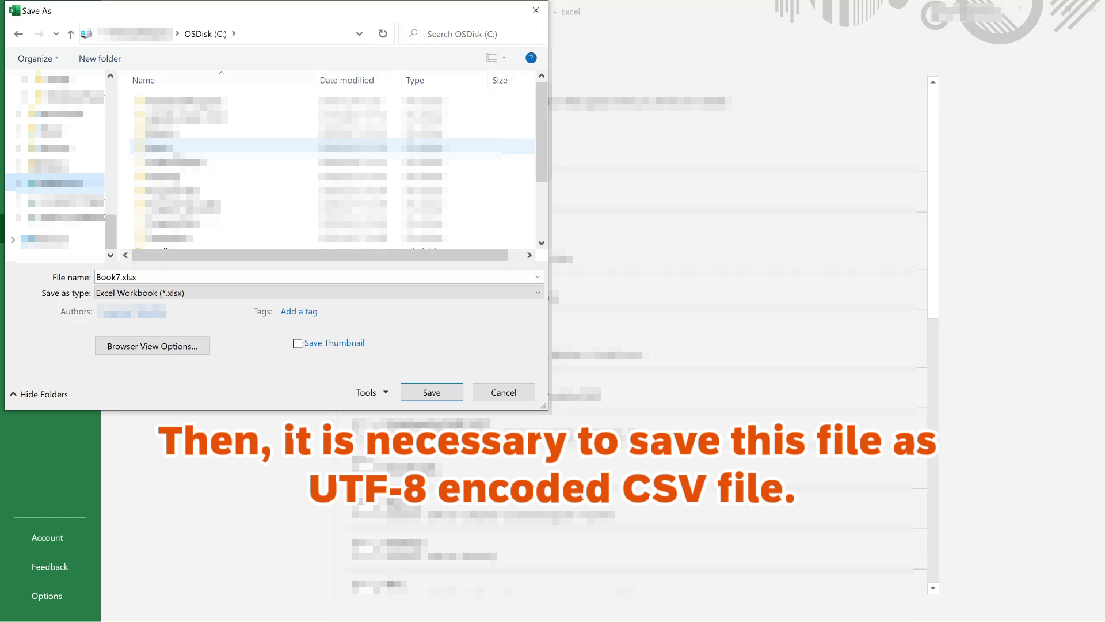
pyautogui.doubleClick(177, 149)
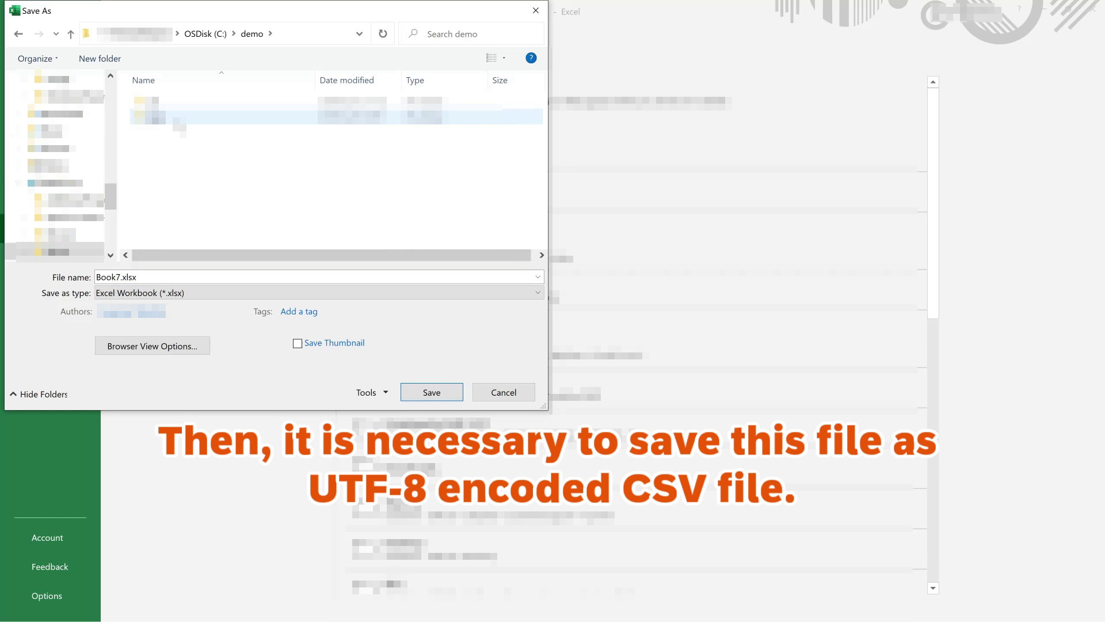
pyautogui.click(176, 103)
pyautogui.doubleClick(177, 103)
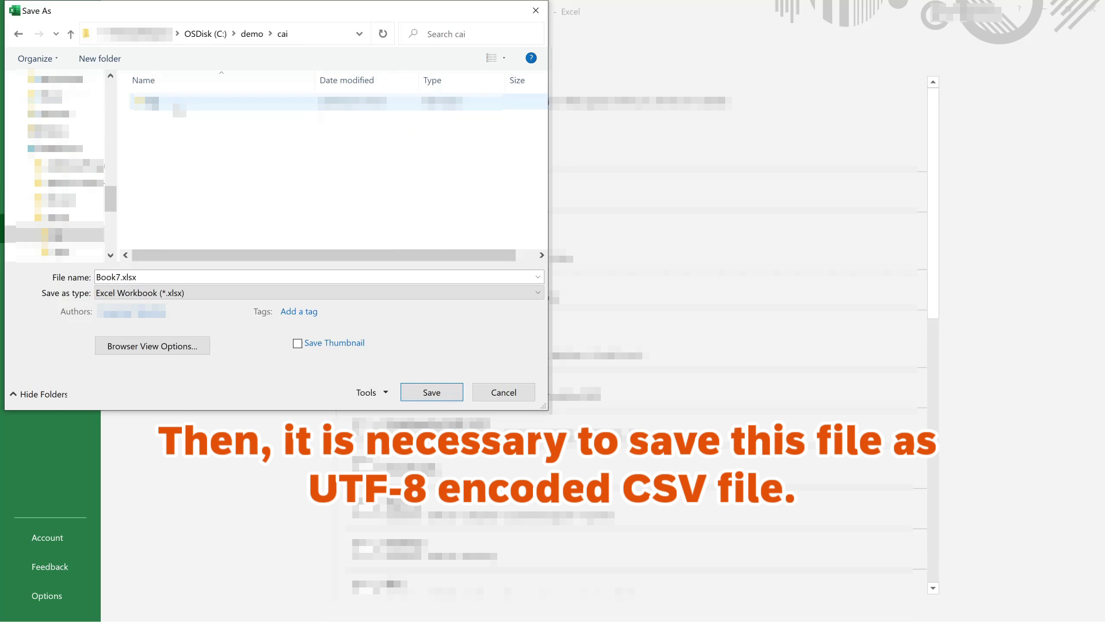
pyautogui.doubleClick(176, 102)
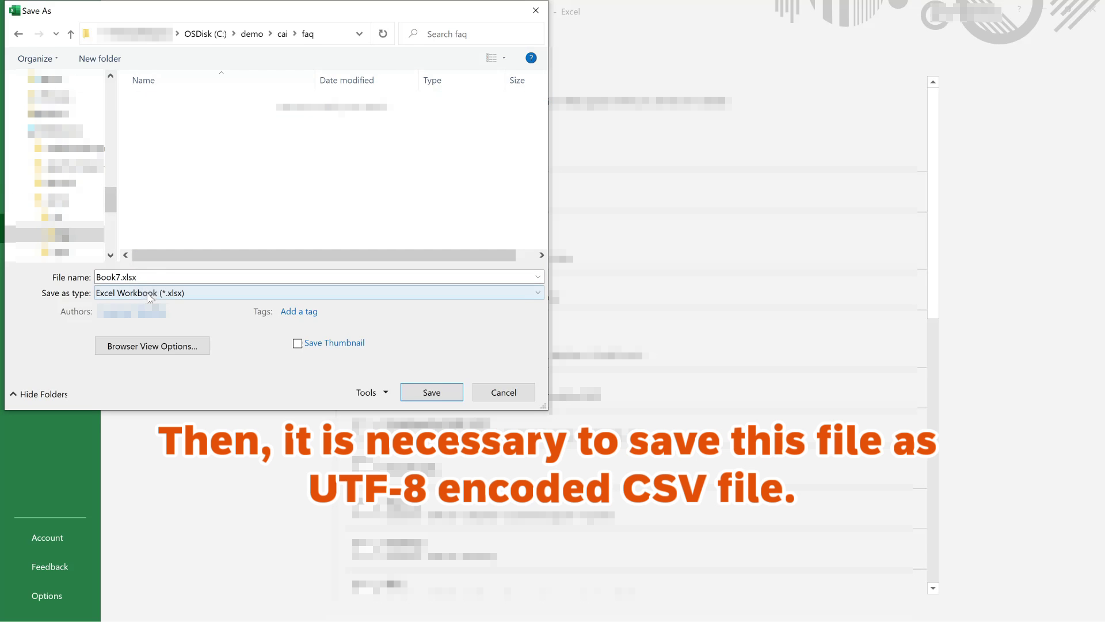
# Save the sheet as CSV UTF-8 file FAQ_demo_en.csv, then start a new bot
pyautogui.click(148, 292)
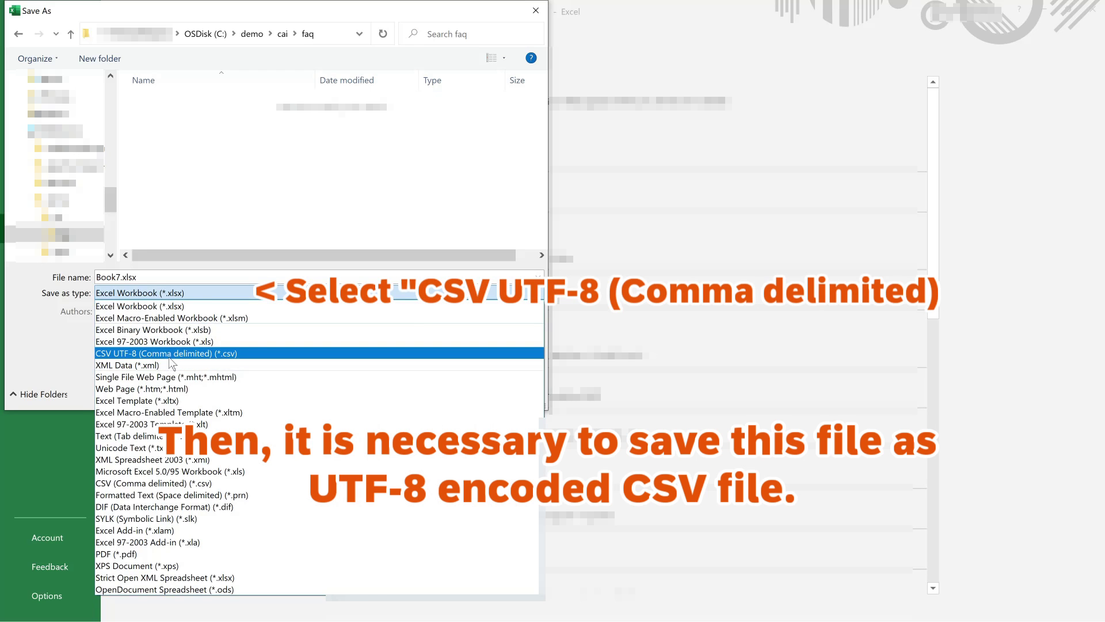
pyautogui.click(249, 353)
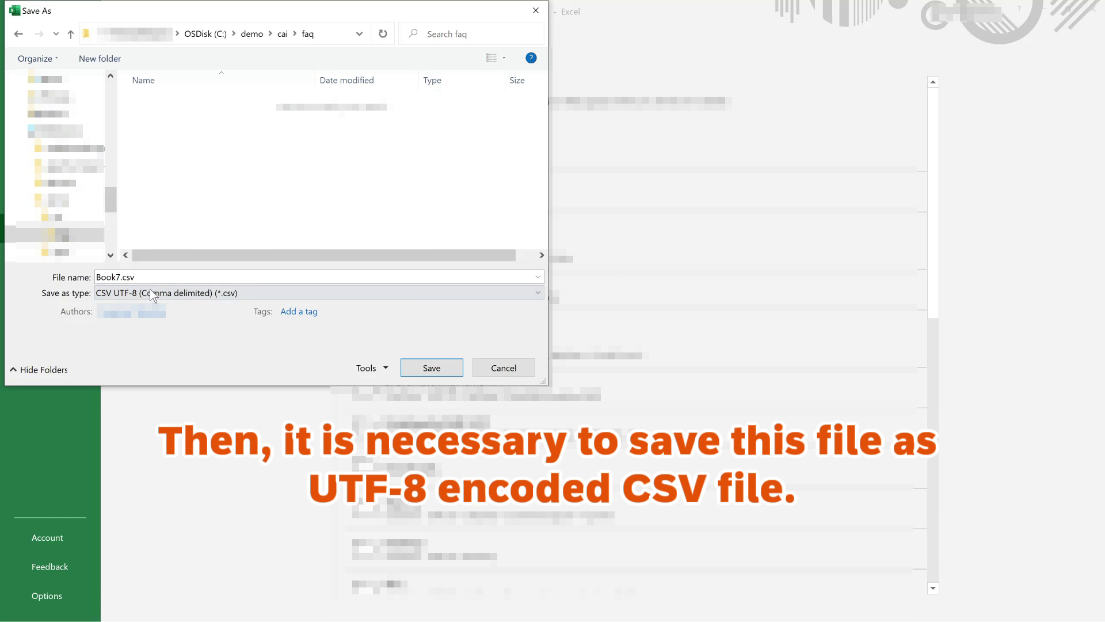
pyautogui.click(121, 278)
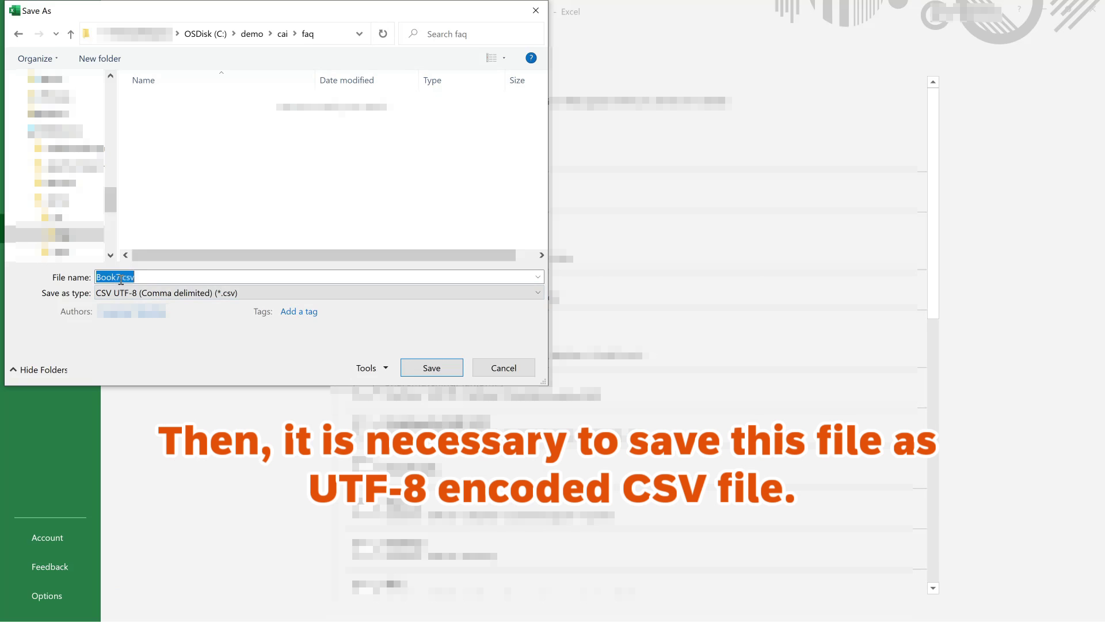
pyautogui.doubleClick(121, 278)
pyautogui.write('FAQ')
pyautogui.write('_demo')
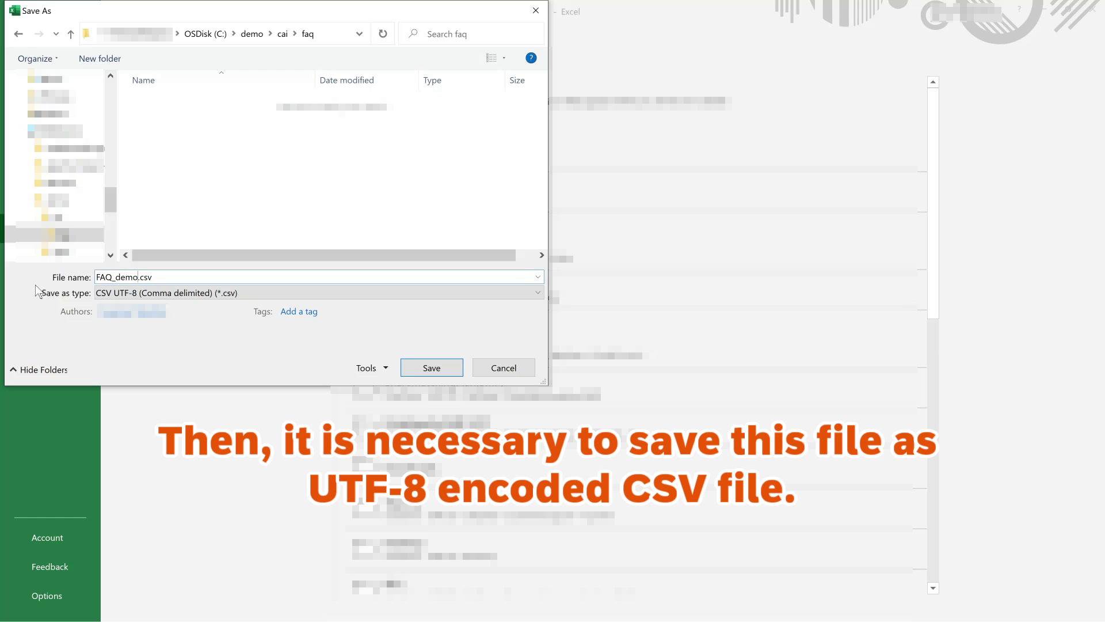
pyautogui.write('_en')
pyautogui.click(429, 368)
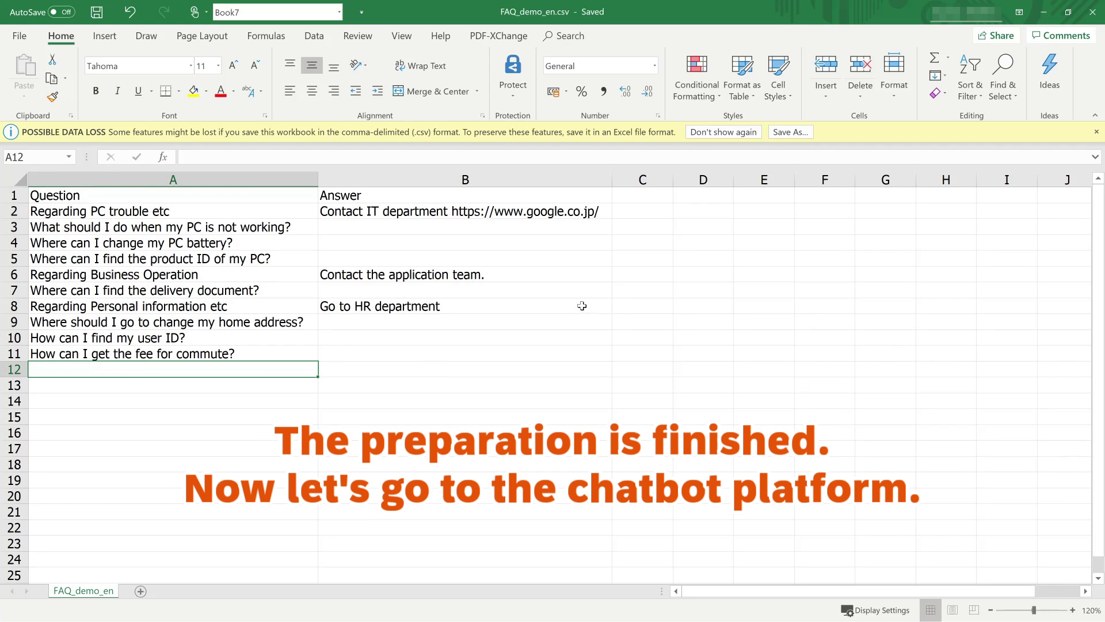
pyautogui.click(1042, 10)
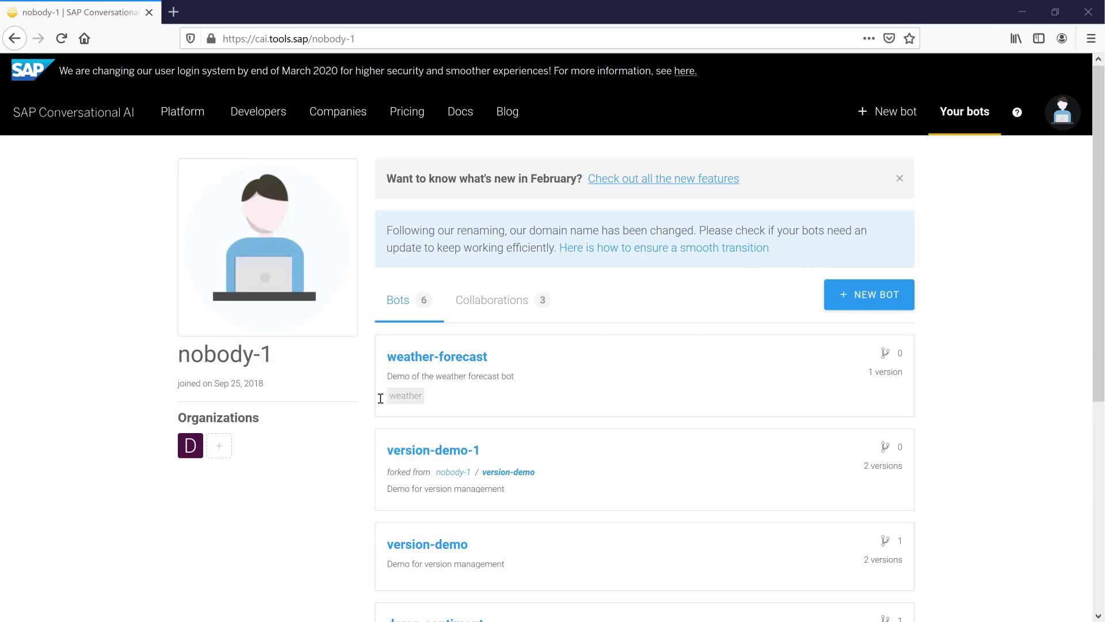
pyautogui.click(875, 294)
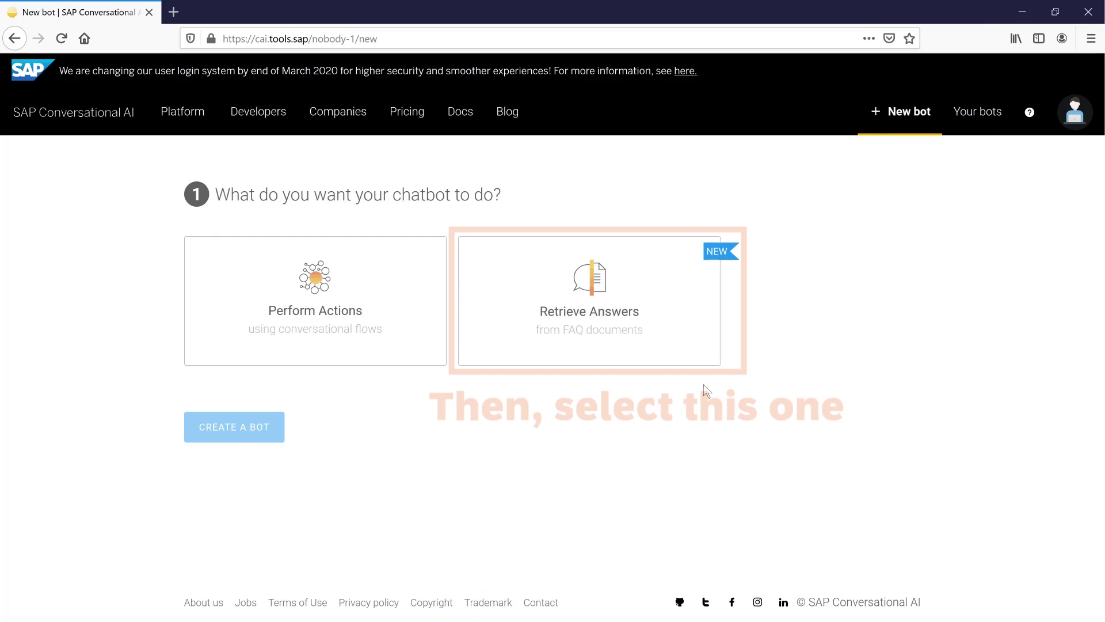
pyautogui.moveTo(588, 301)
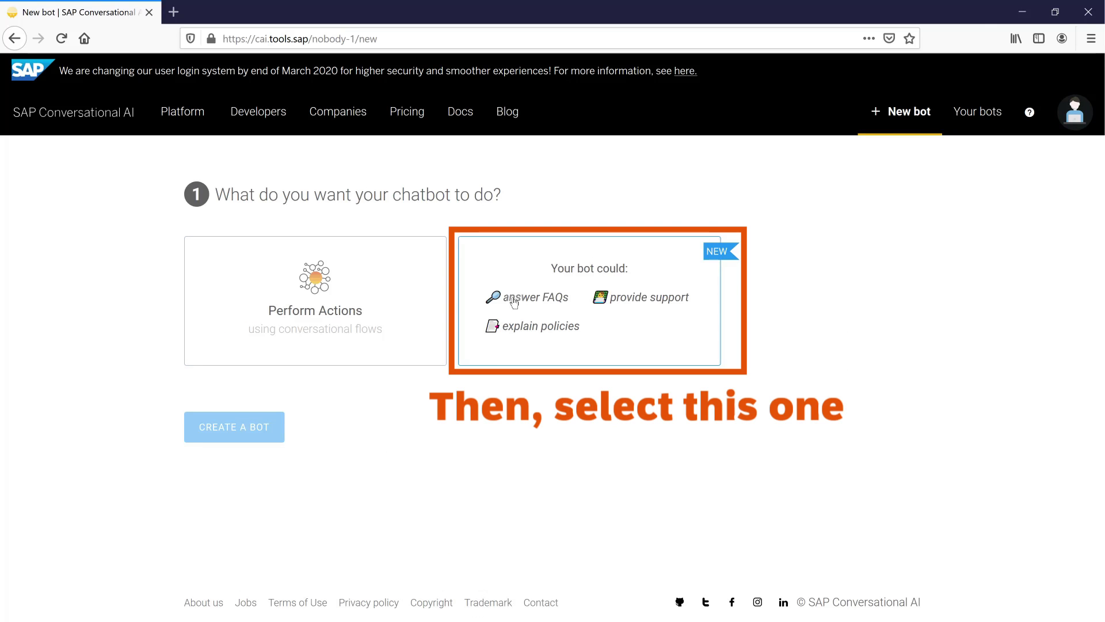
# Create private FAQ bot FAQ_Demo, 'Demo FAQ chatbot', with non-personal data and non-vulnerable users
pyautogui.click(595, 308)
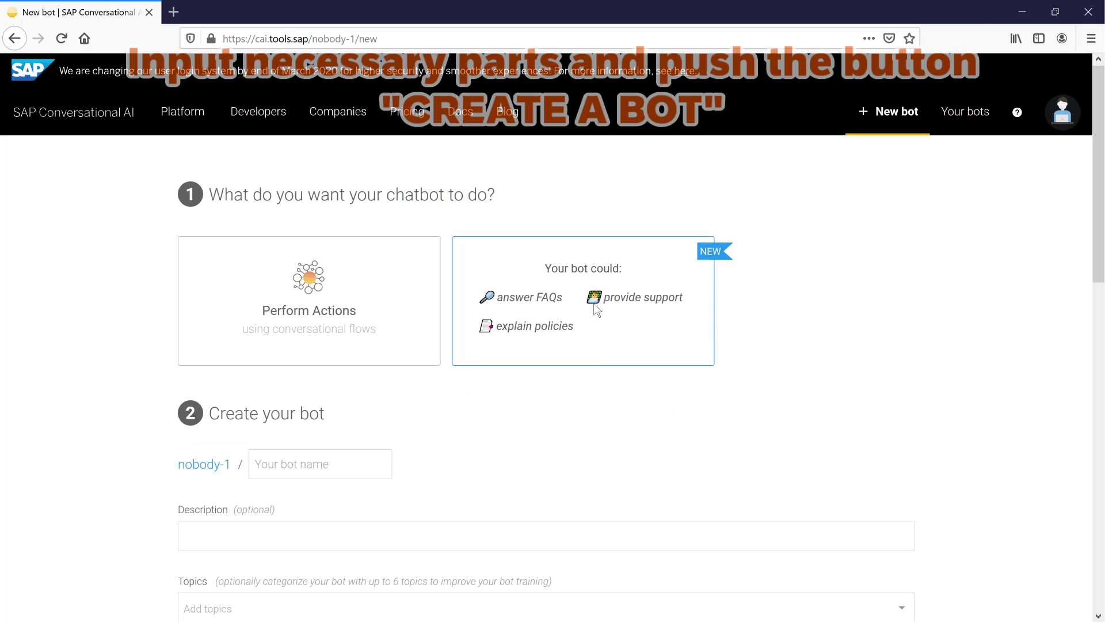
pyautogui.click(344, 464)
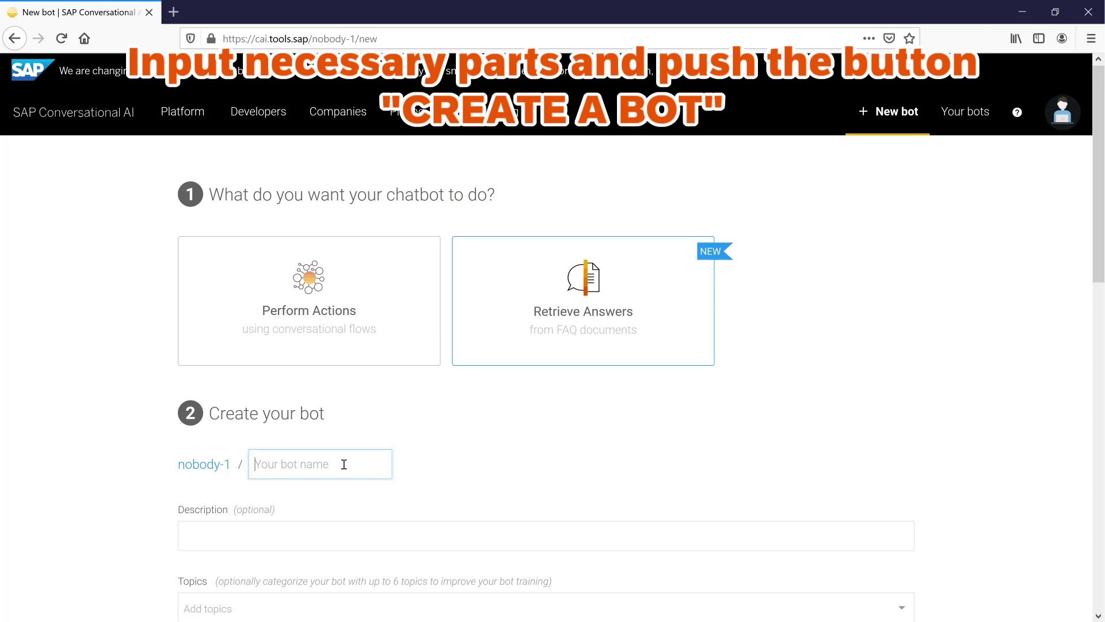
pyautogui.scroll(-2, 626, 439)
pyautogui.write('F')
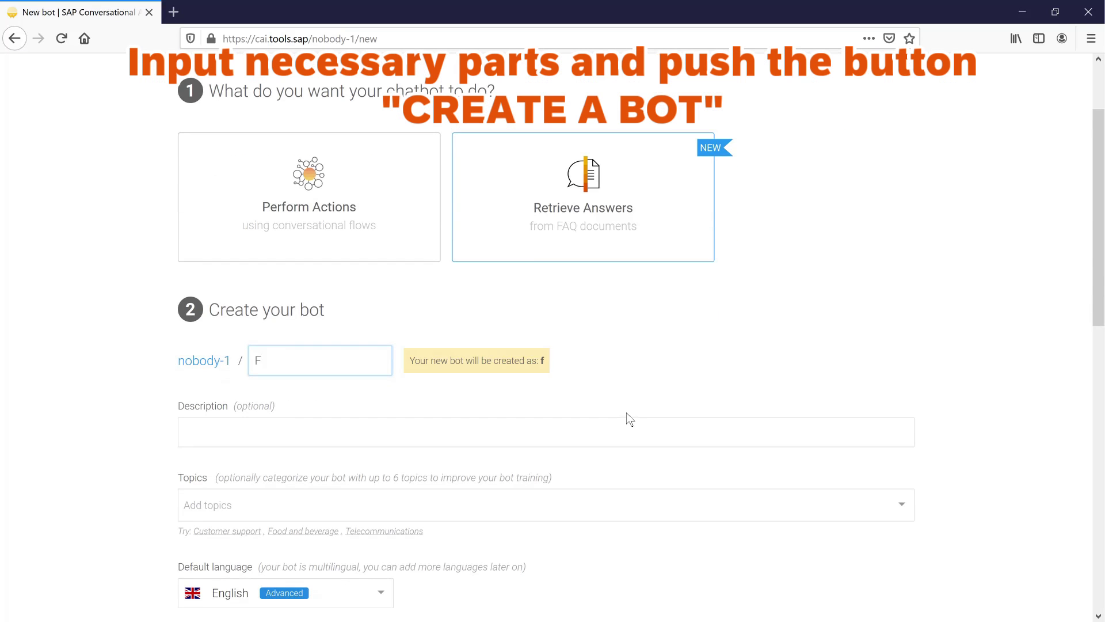
pyautogui.write('AQ_Demo')
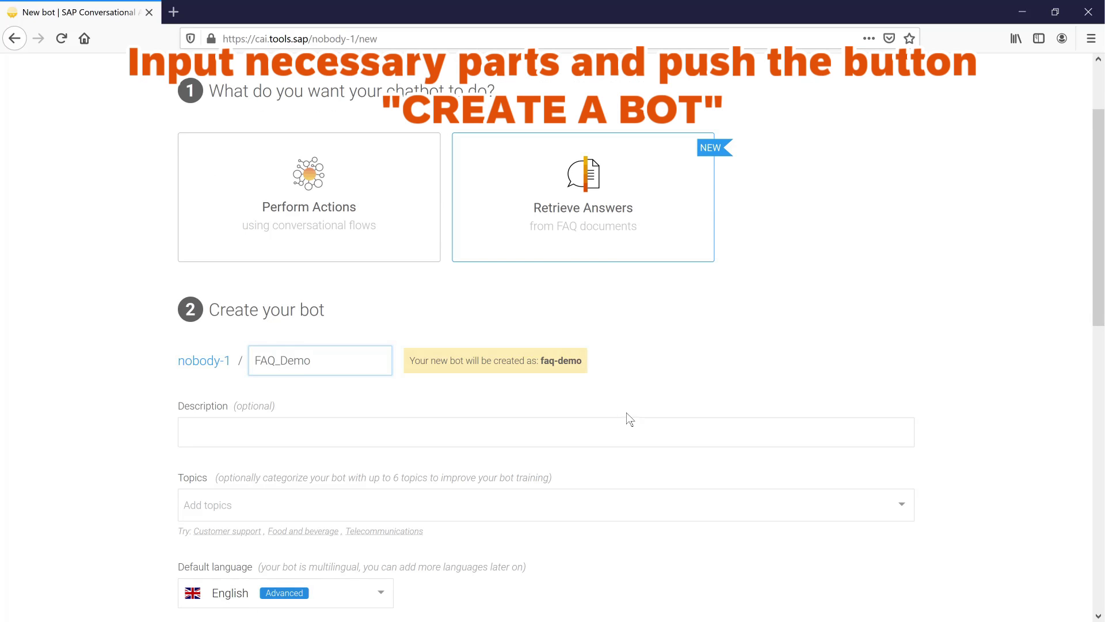
pyautogui.press('Tab')
pyautogui.write('Demo FAQ chat')
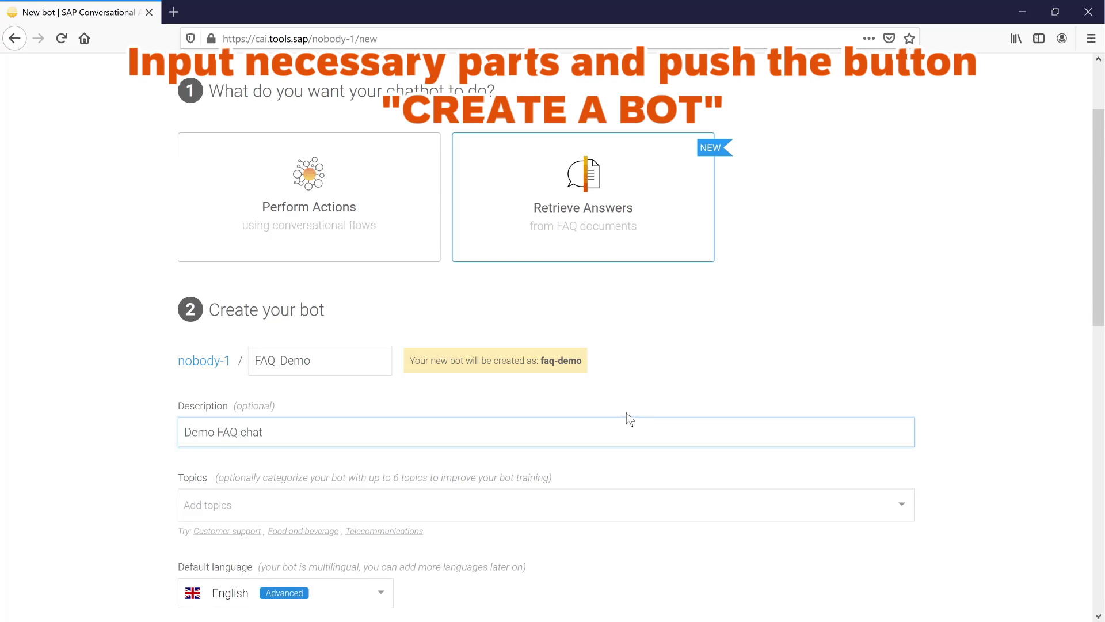
pyautogui.write('bot')
pyautogui.scroll(-2, 626, 412)
pyautogui.scroll(-4, 627, 412)
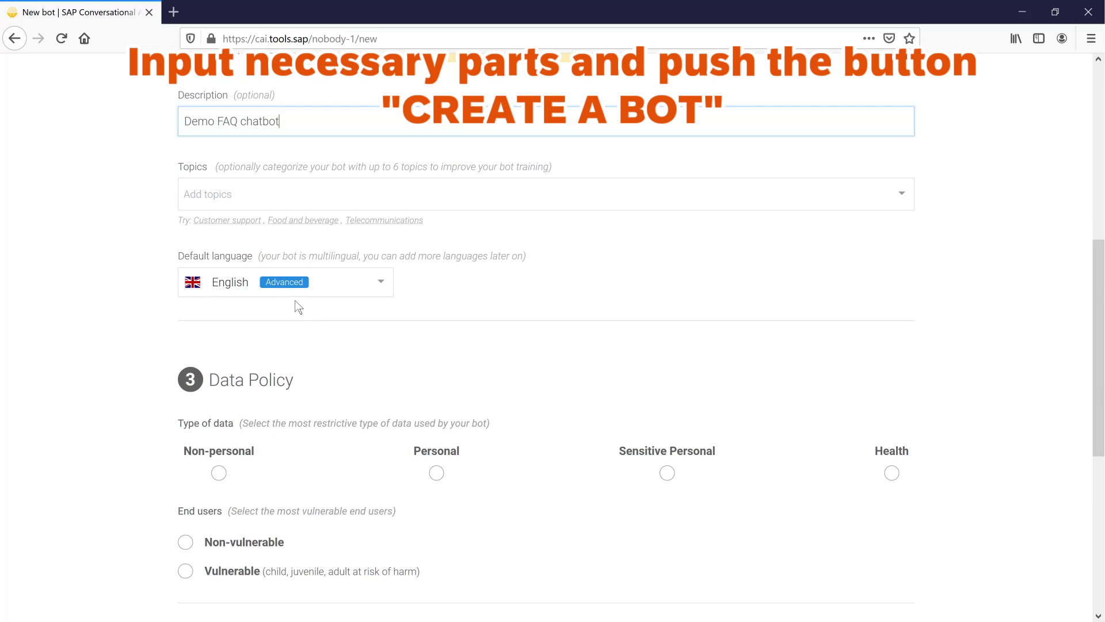
pyautogui.scroll(-2, 241, 377)
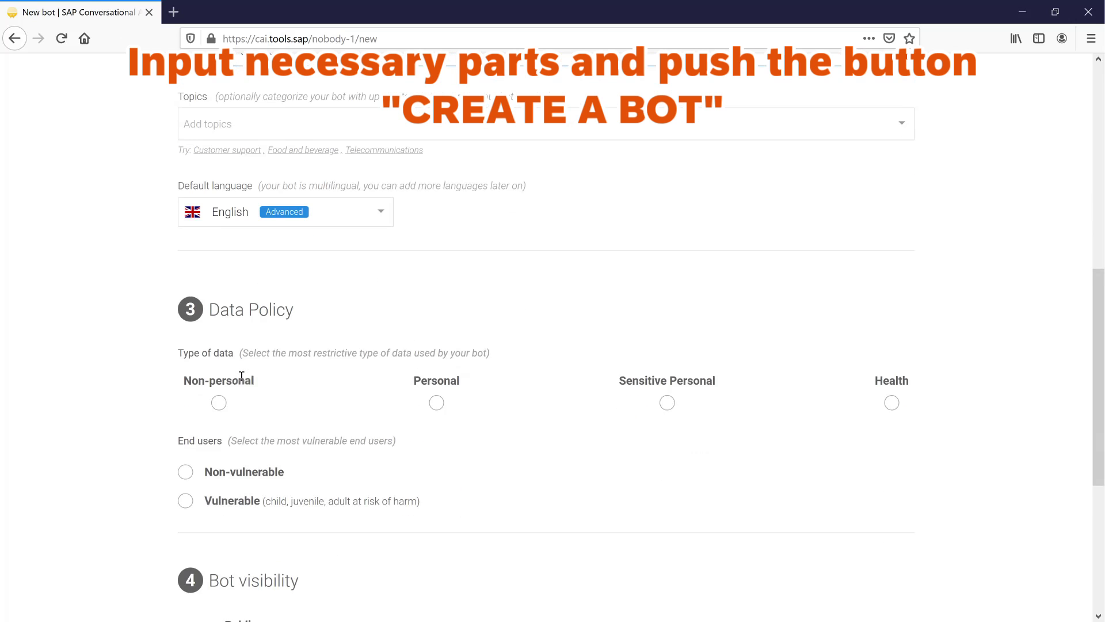
pyautogui.click(219, 372)
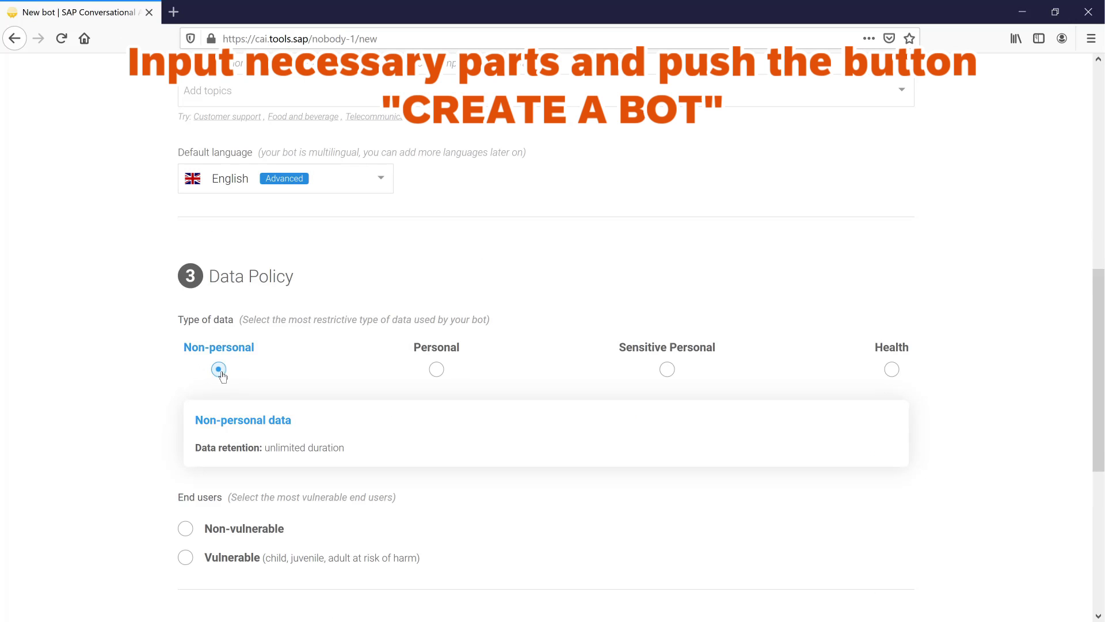
pyautogui.scroll(-3, 267, 388)
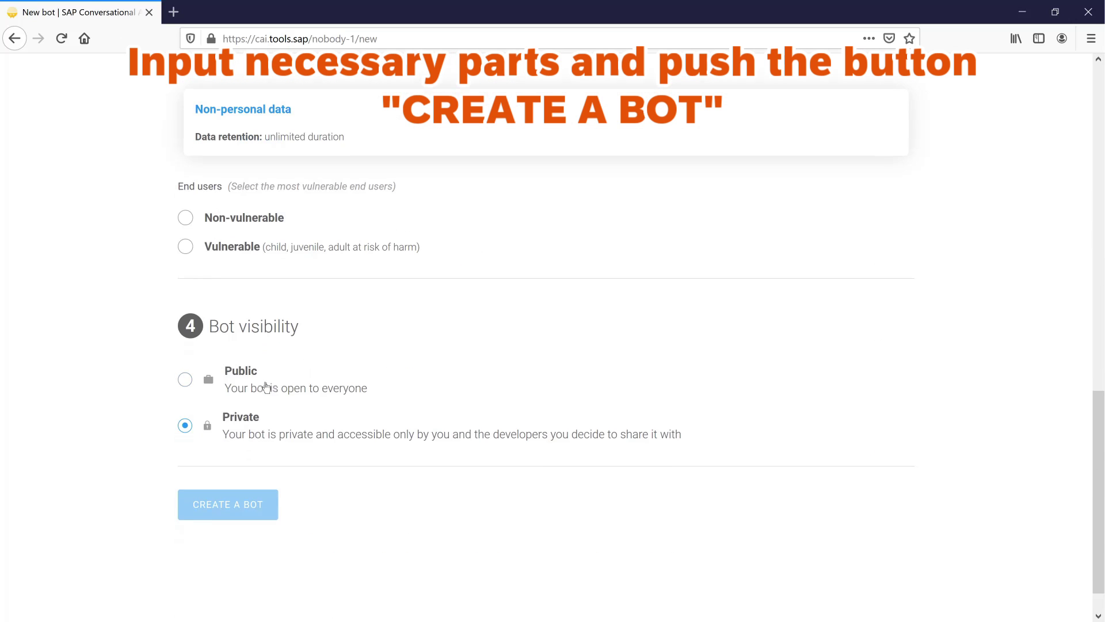
pyautogui.scroll(2, 255, 354)
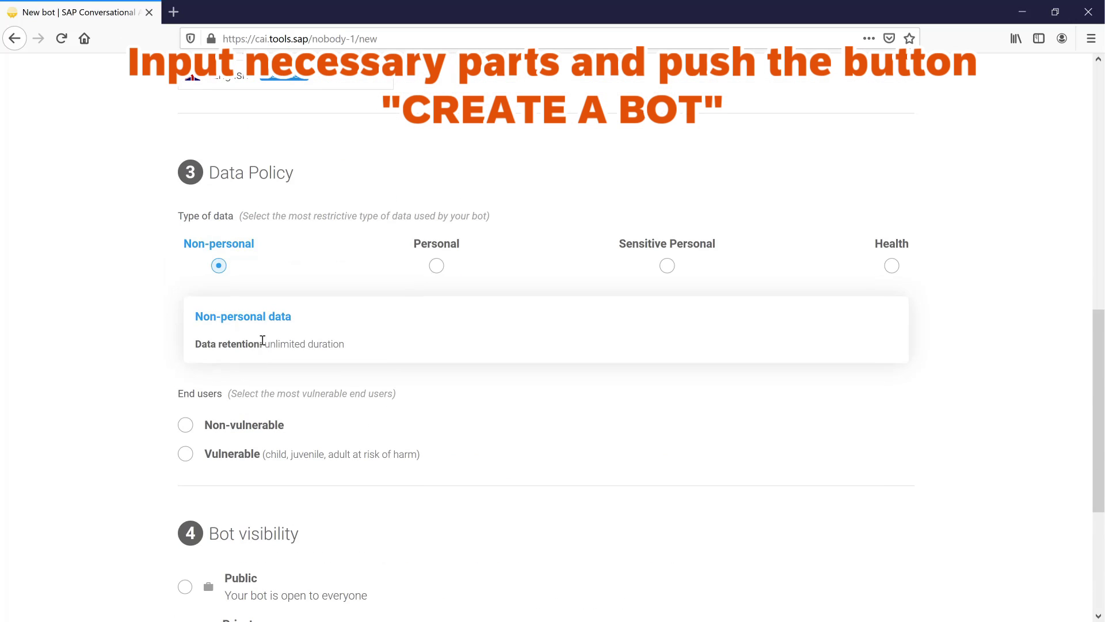
pyautogui.scroll(-2, 316, 393)
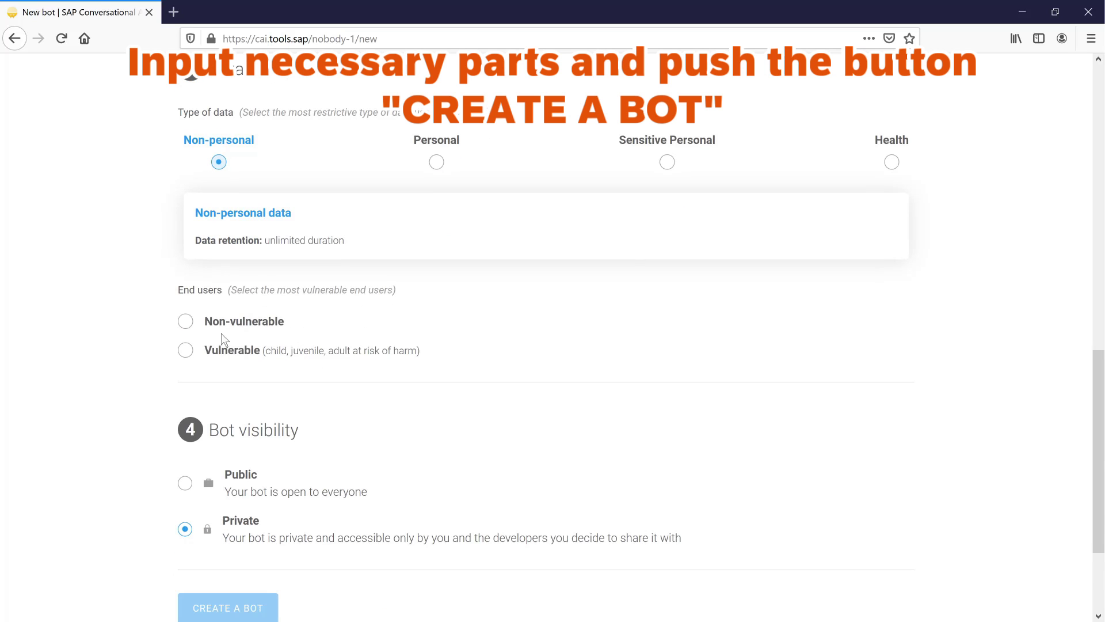
pyautogui.click(184, 321)
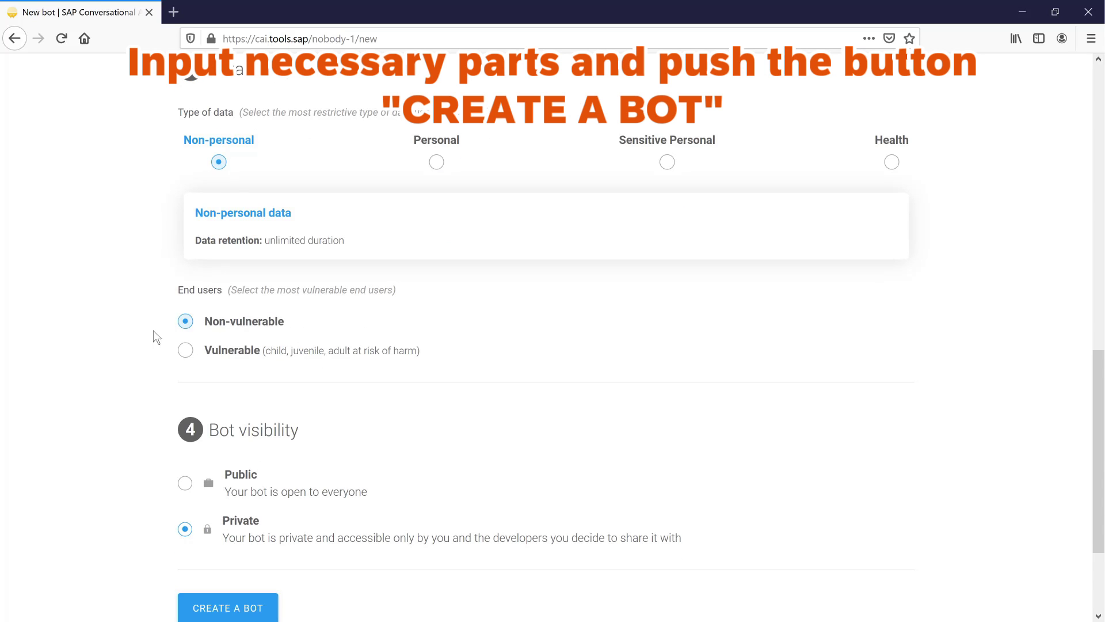
pyautogui.scroll(-1, 160, 336)
pyautogui.scroll(-1, 165, 343)
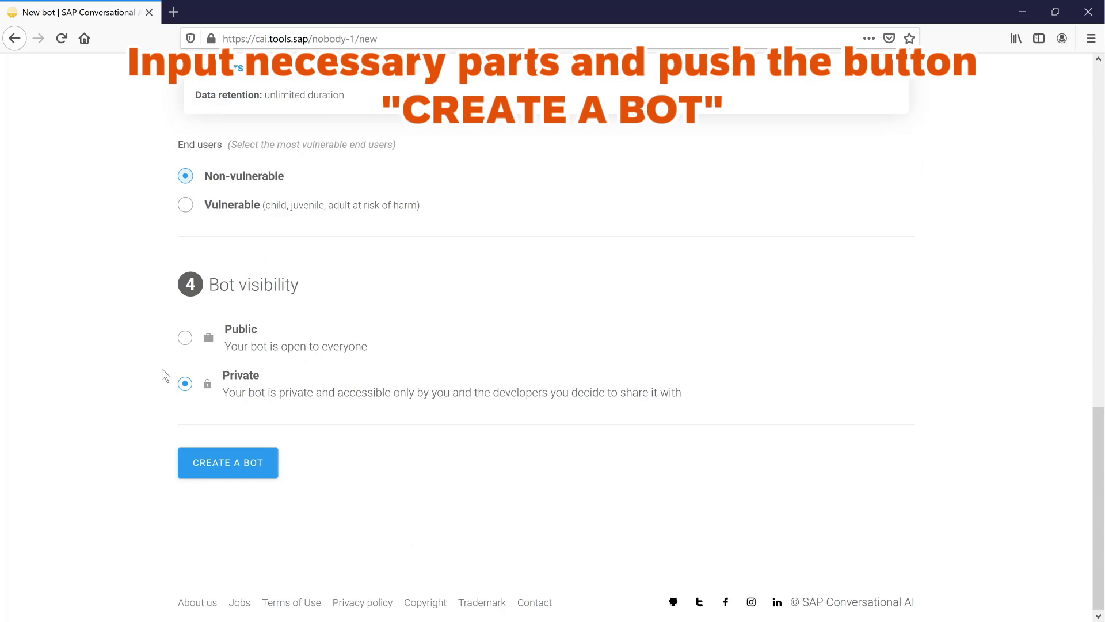
pyautogui.click(236, 466)
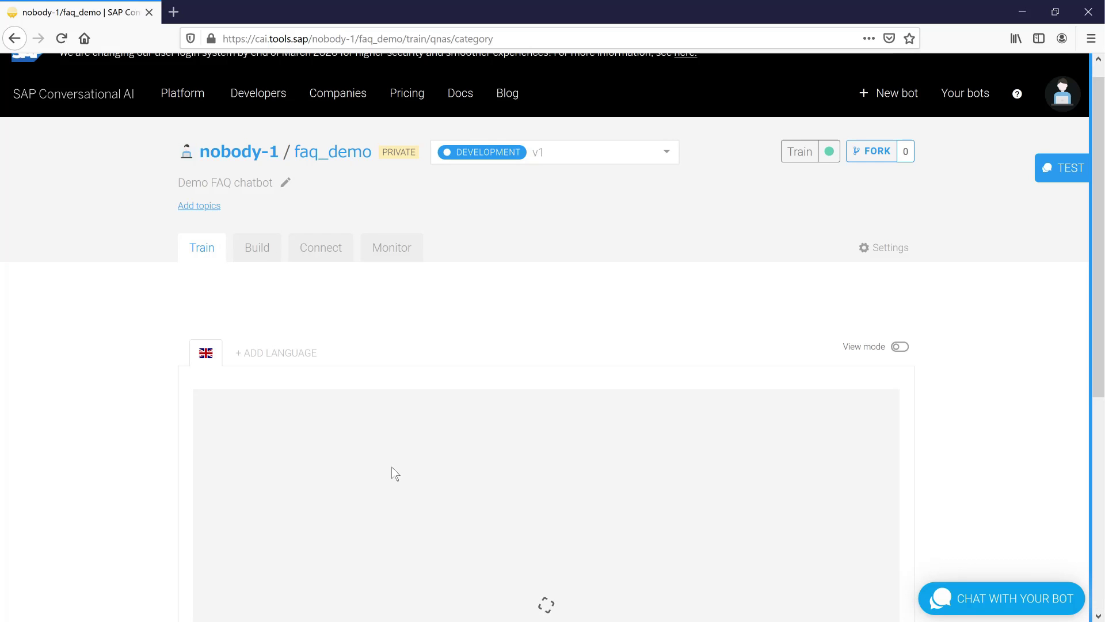
pyautogui.scroll(-4, 389, 471)
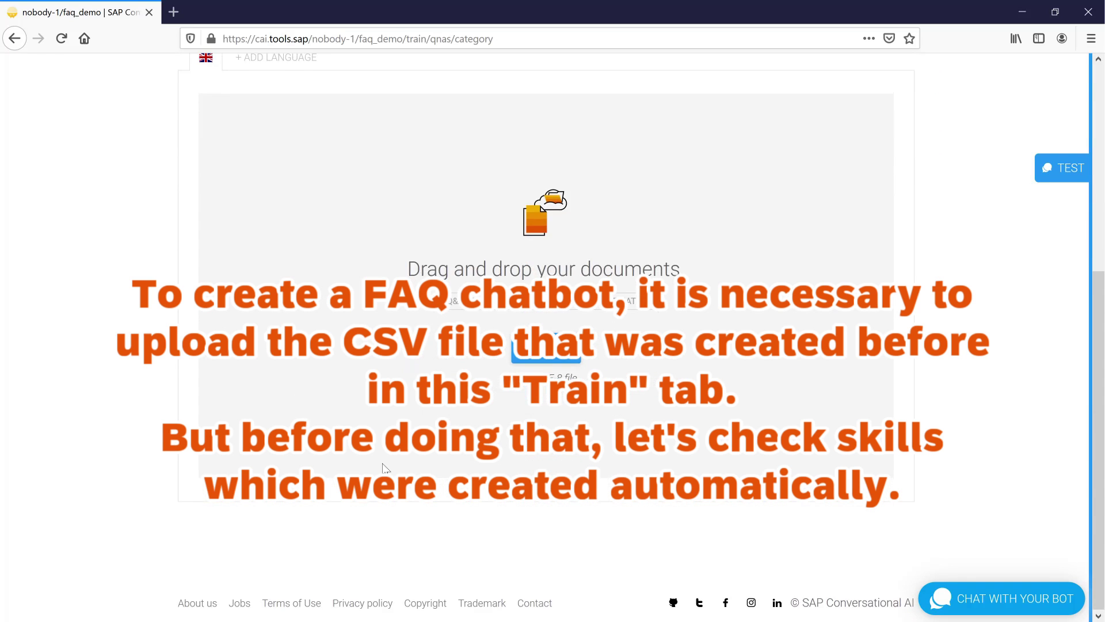
pyautogui.scroll(3, 384, 467)
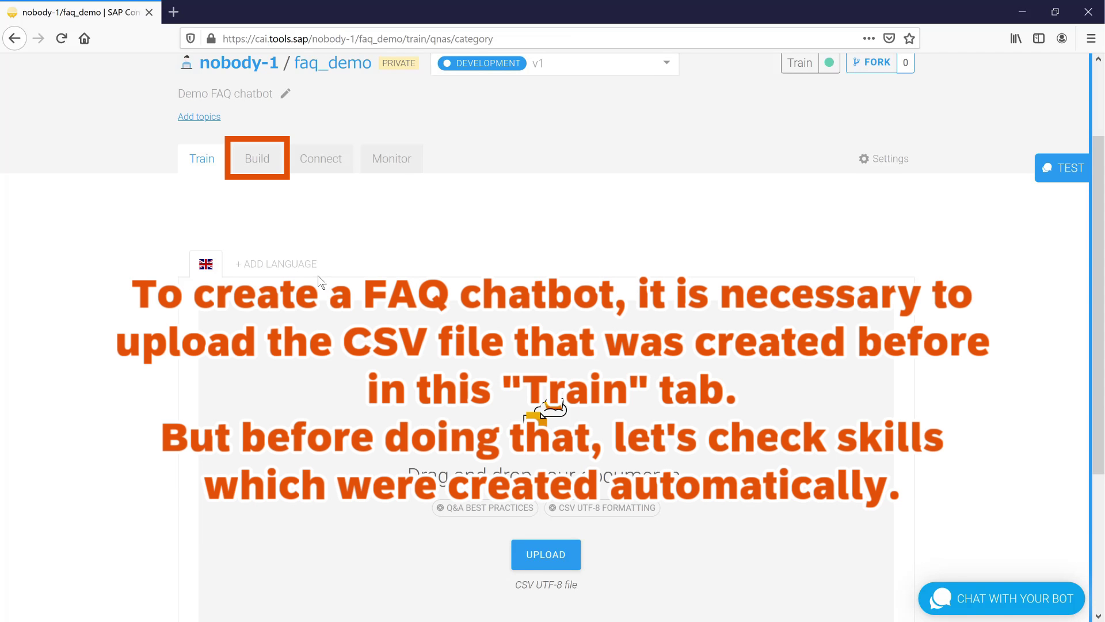
# Inspect the faq skill's confidence-based conditions on the Build tab, then return to faq_demo
pyautogui.click(257, 158)
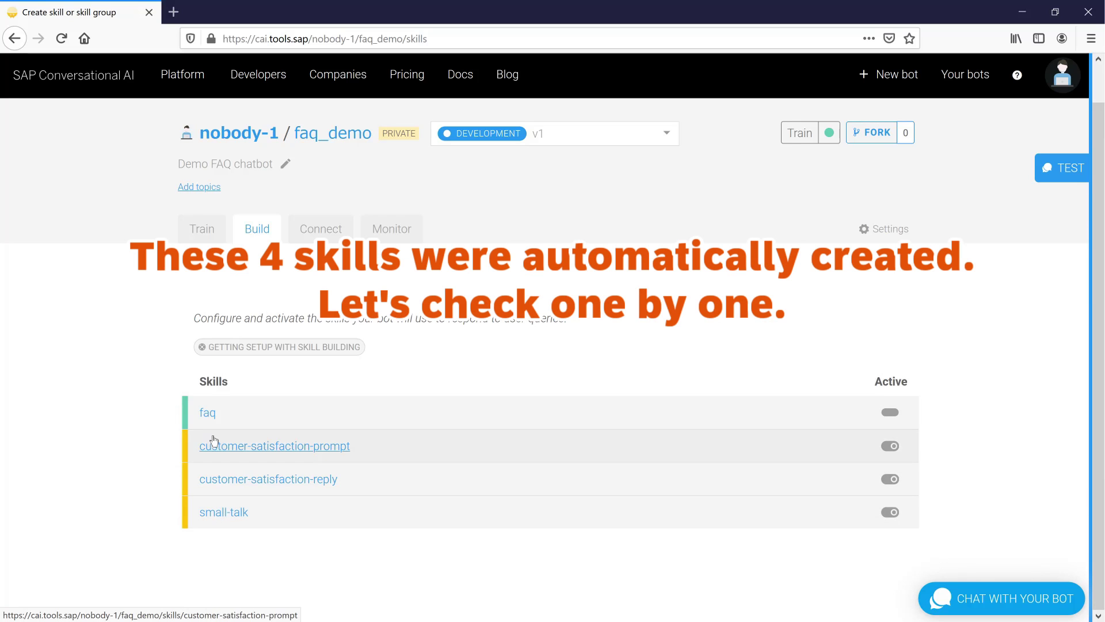
pyautogui.click(207, 414)
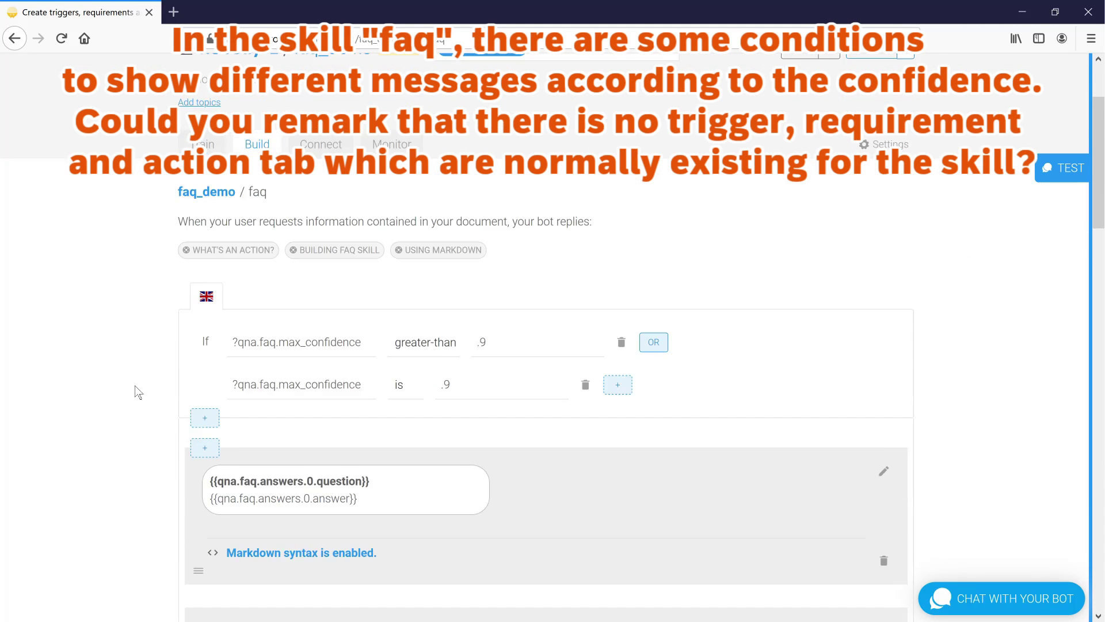
pyautogui.scroll(-3, 136, 389)
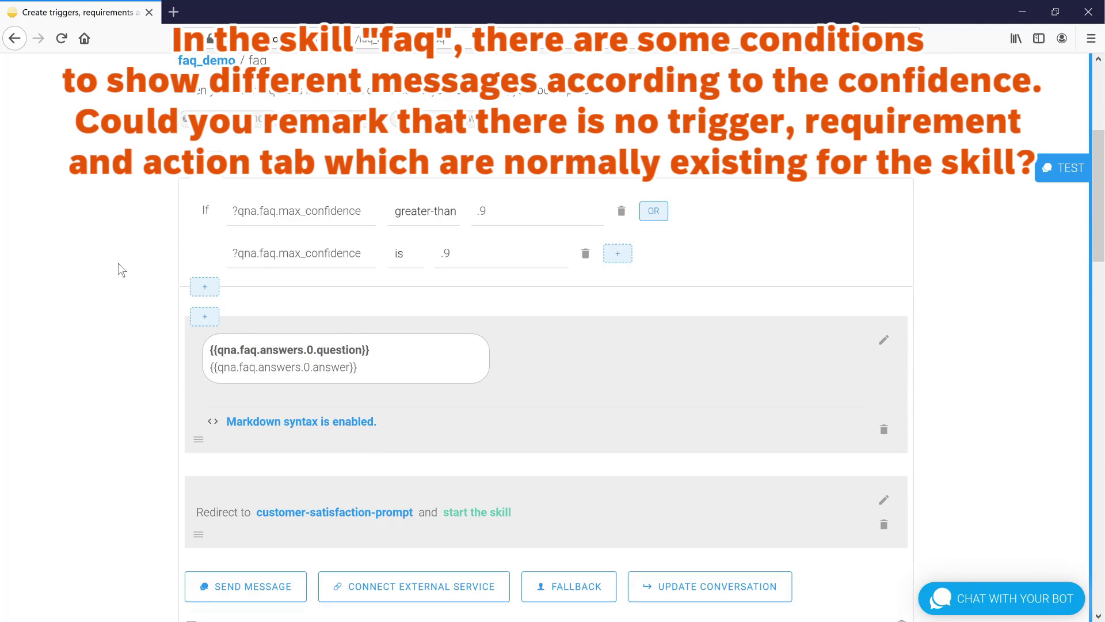
pyautogui.scroll(-3, 118, 264)
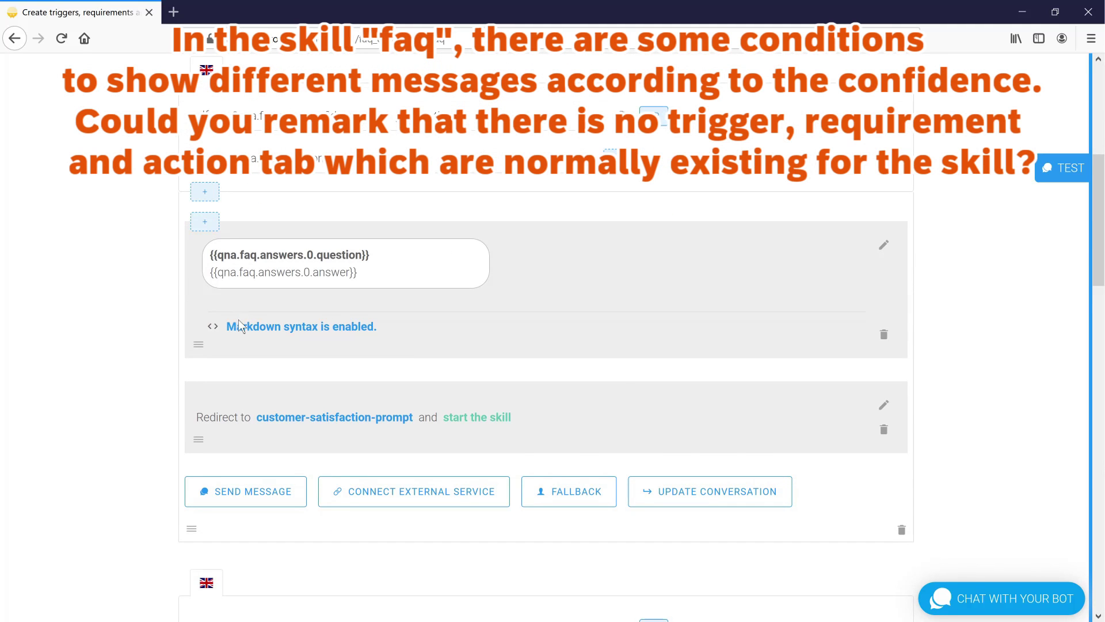
pyautogui.scroll(-5, 252, 438)
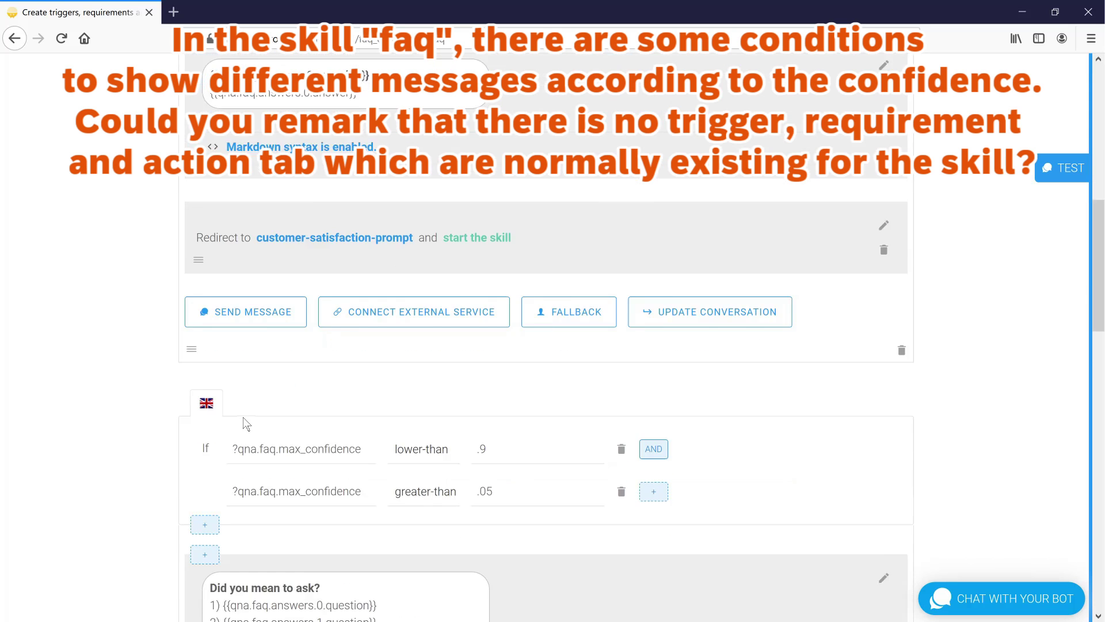
pyautogui.scroll(-3, 244, 417)
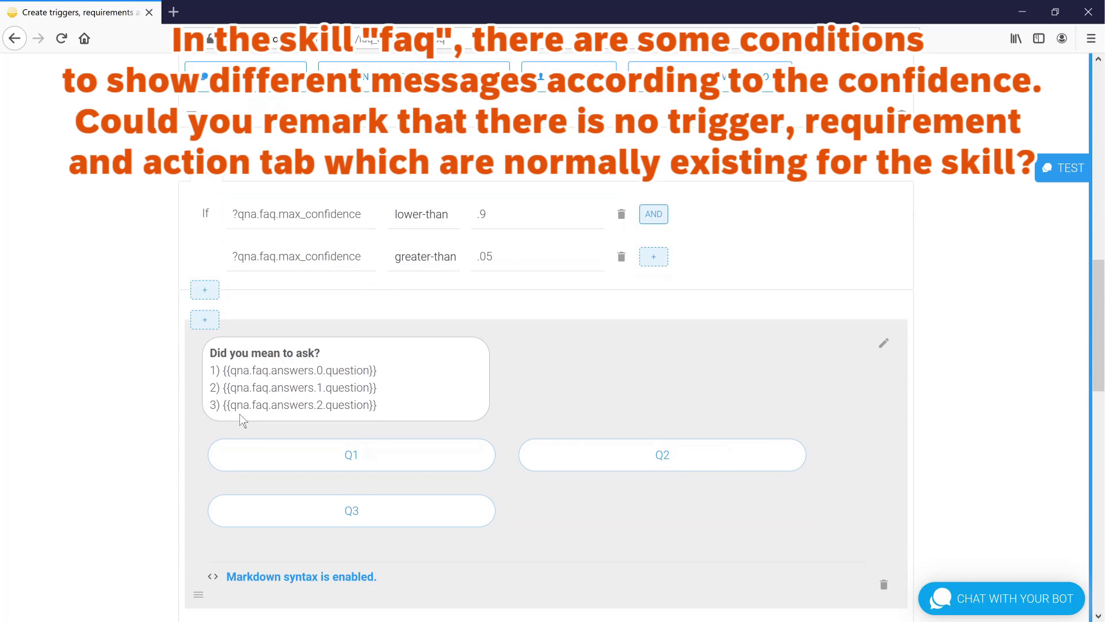
pyautogui.scroll(-3, 117, 398)
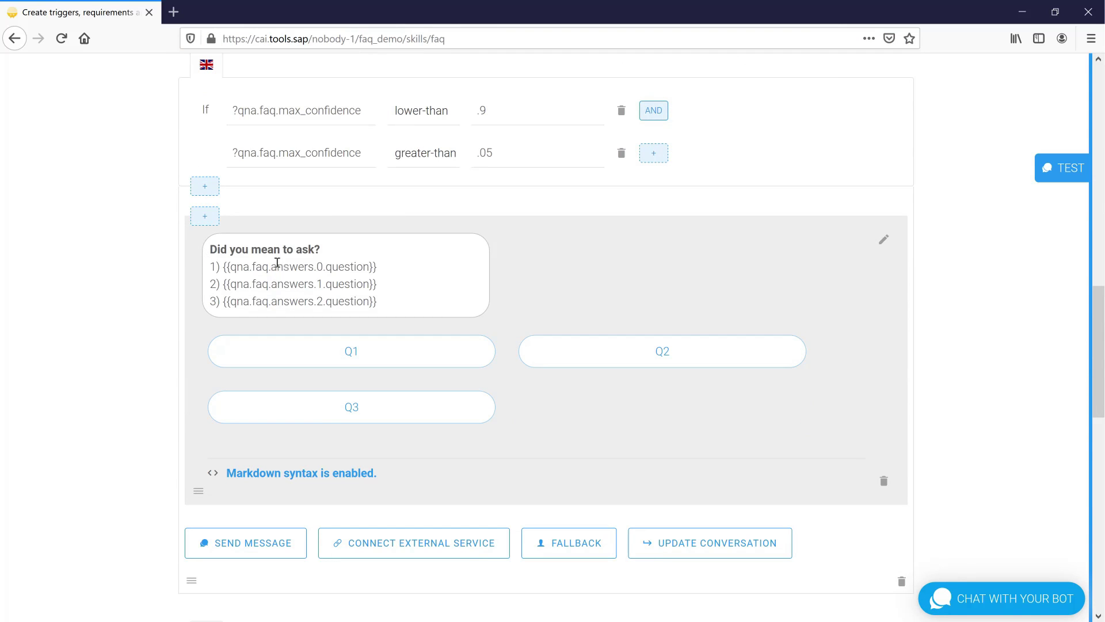
pyautogui.scroll(-1, 143, 376)
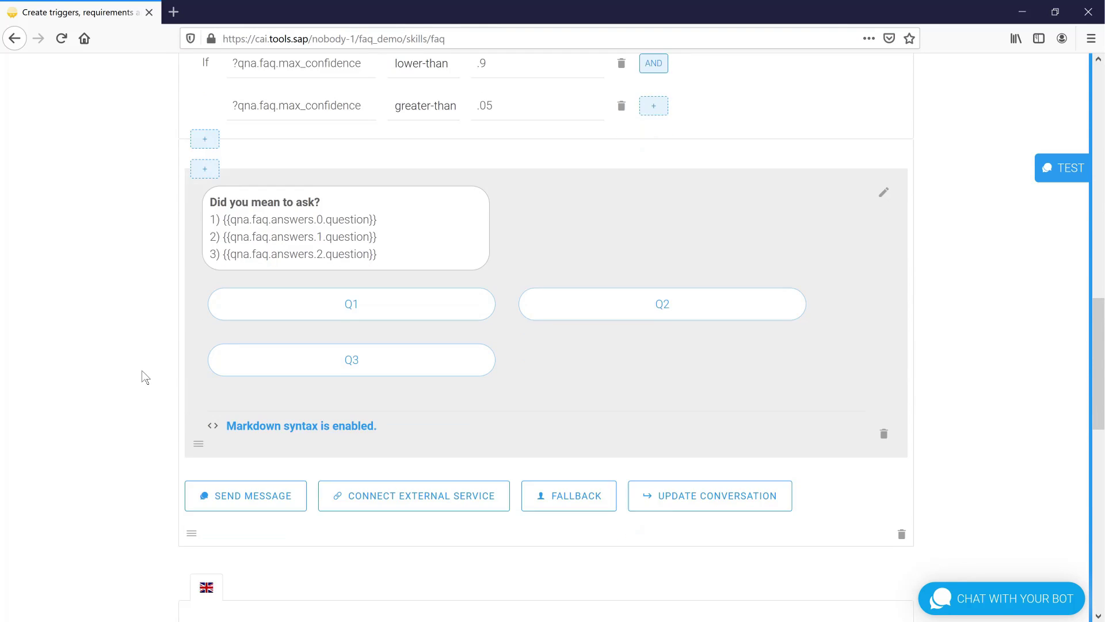
pyautogui.scroll(-2, 144, 377)
pyautogui.scroll(-2, 144, 377)
pyautogui.scroll(-2, 143, 377)
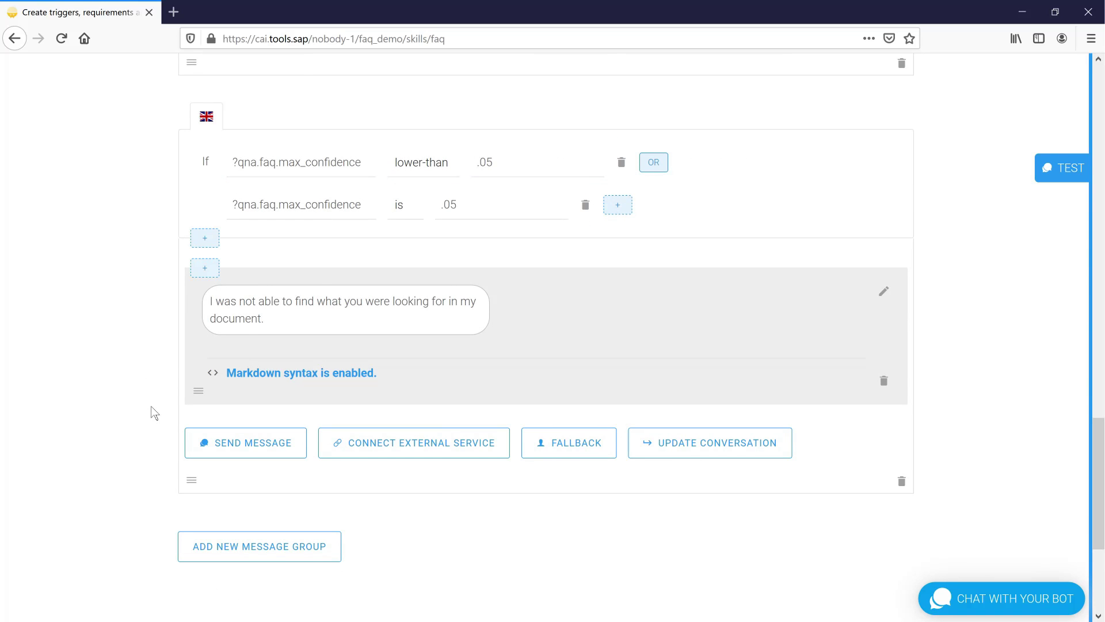
pyautogui.scroll(4, 149, 407)
pyautogui.scroll(2, 148, 406)
pyautogui.scroll(4, 149, 407)
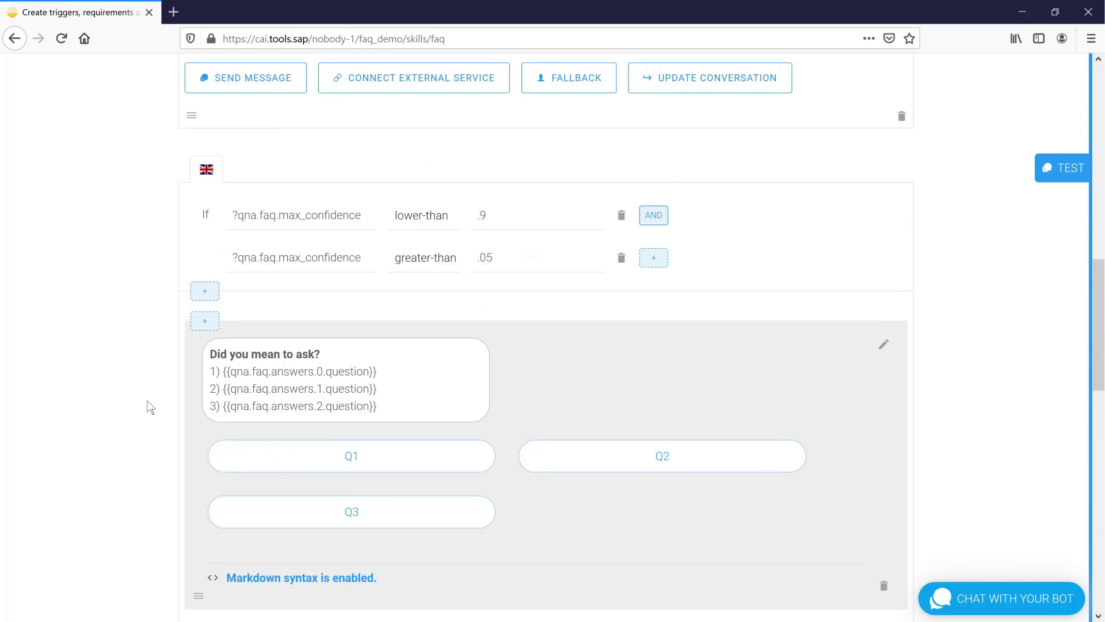
pyautogui.scroll(1, 149, 407)
pyautogui.scroll(3, 148, 406)
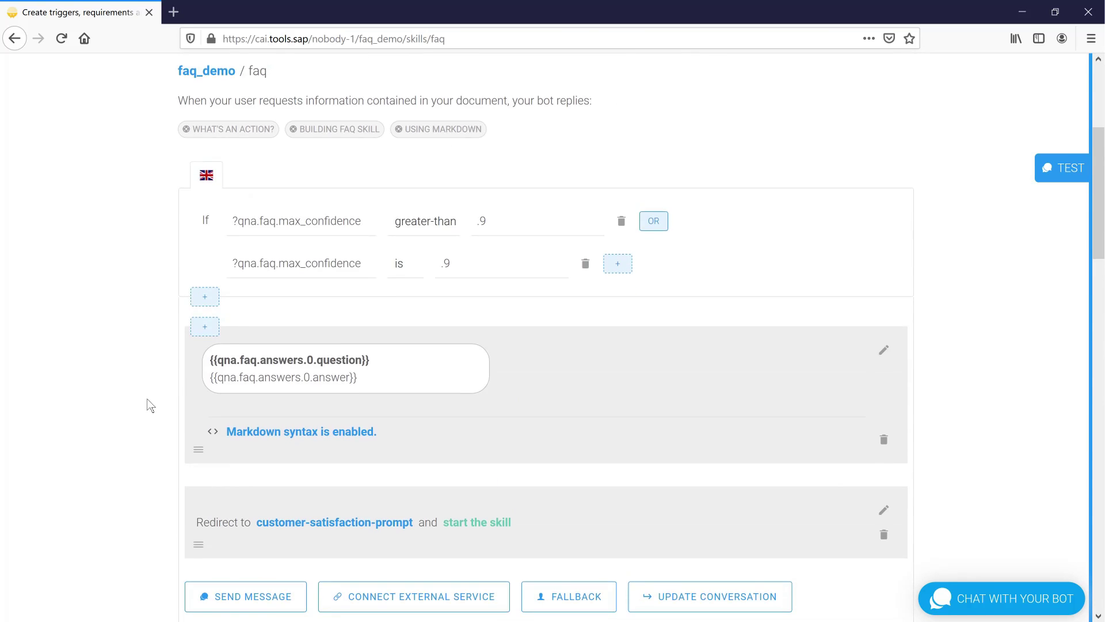
pyautogui.scroll(2, 147, 405)
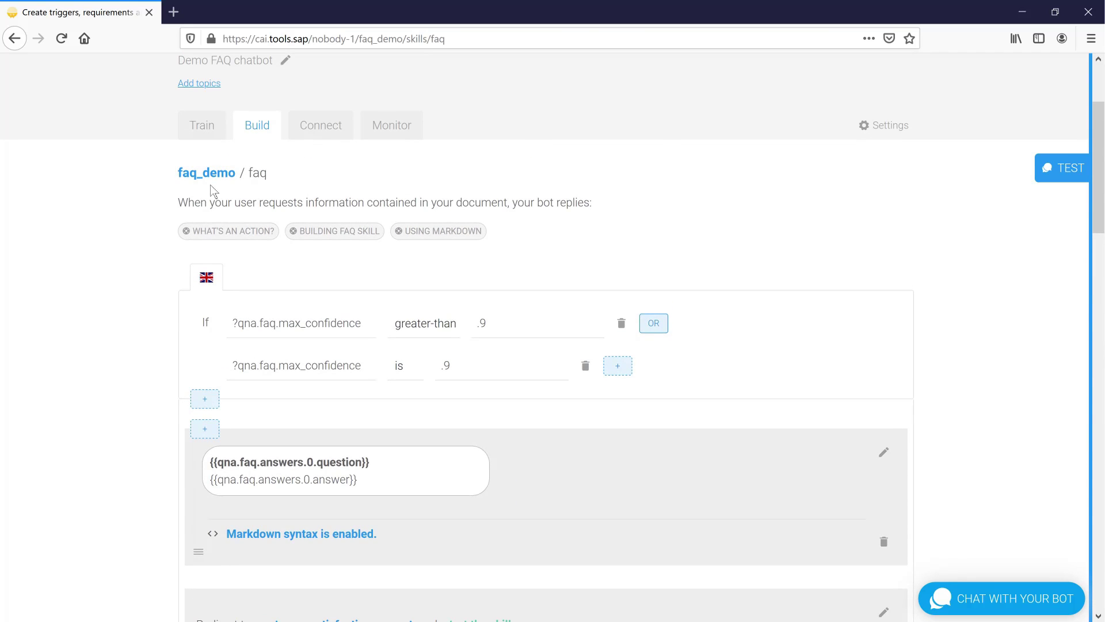
pyautogui.click(208, 175)
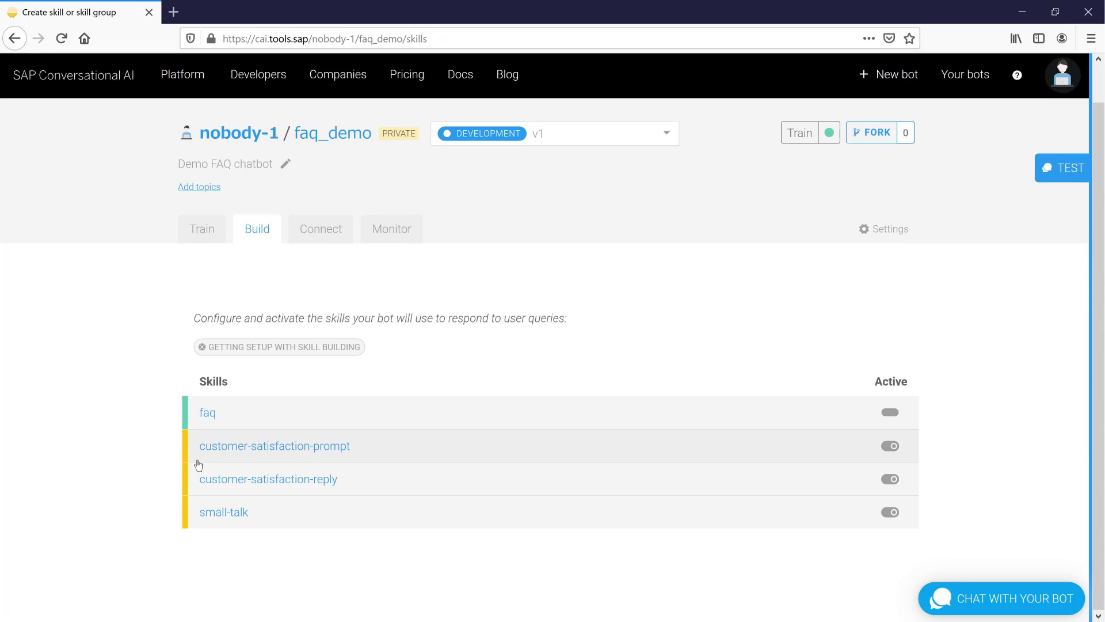
# Look through the customer-satisfaction-prompt skill, then go back to the faq_demo skills
pyautogui.click(231, 446)
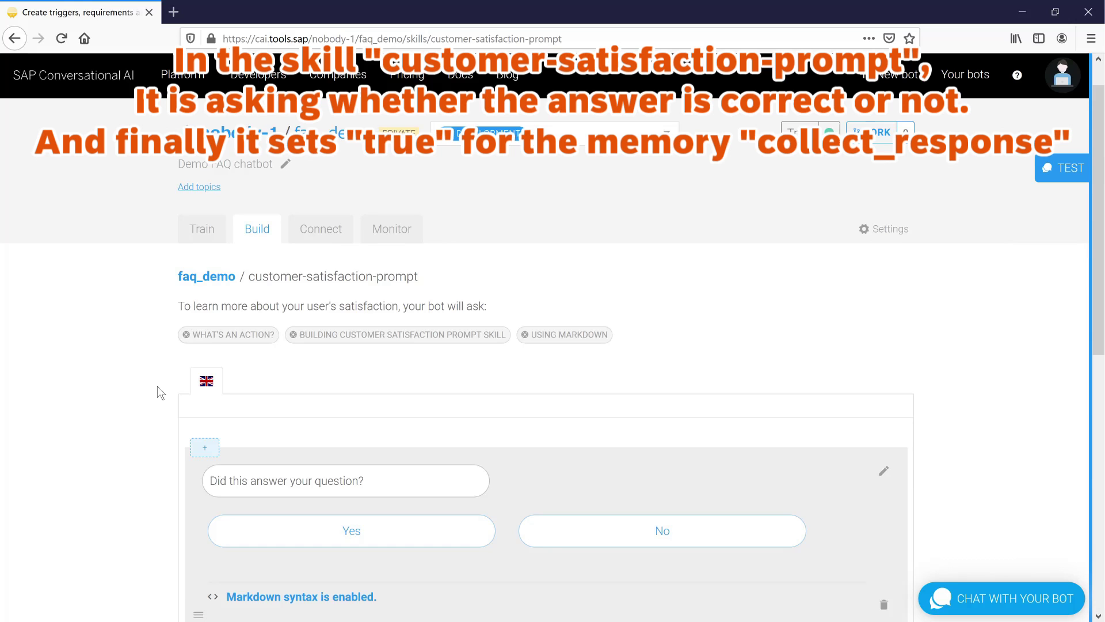
pyautogui.scroll(-4, 157, 387)
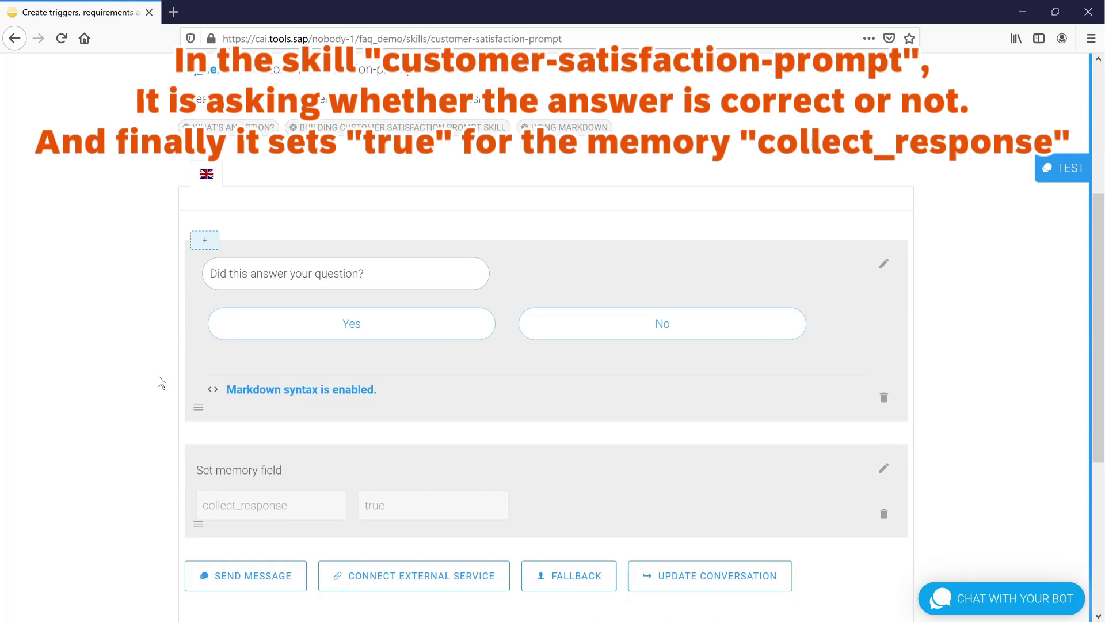
pyautogui.scroll(-5, 198, 303)
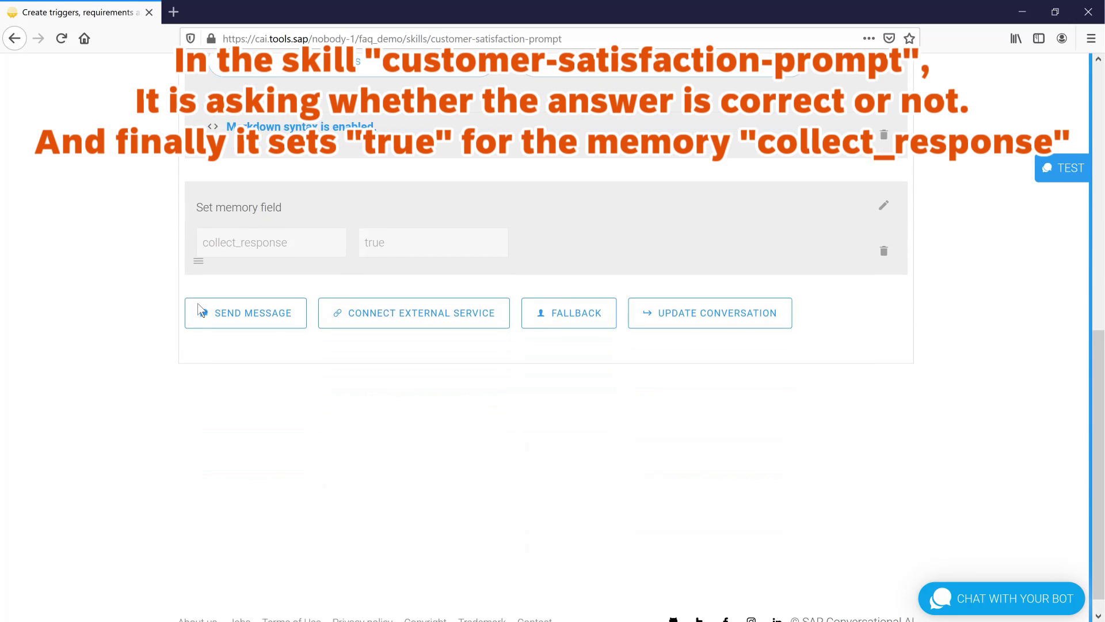
pyautogui.scroll(3, 137, 395)
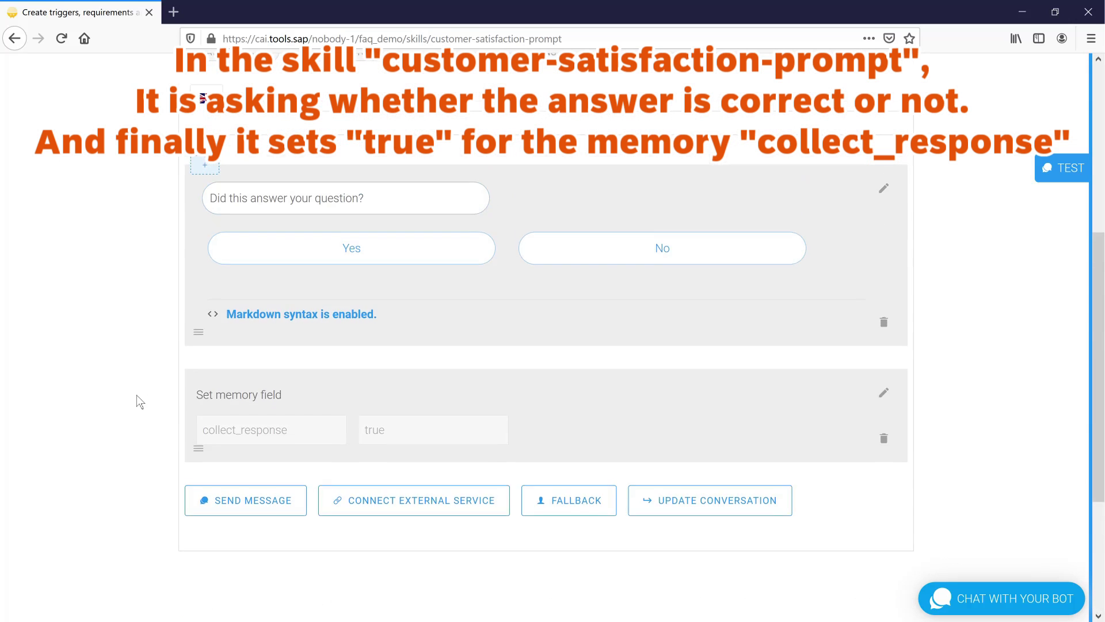
pyautogui.scroll(1, 137, 401)
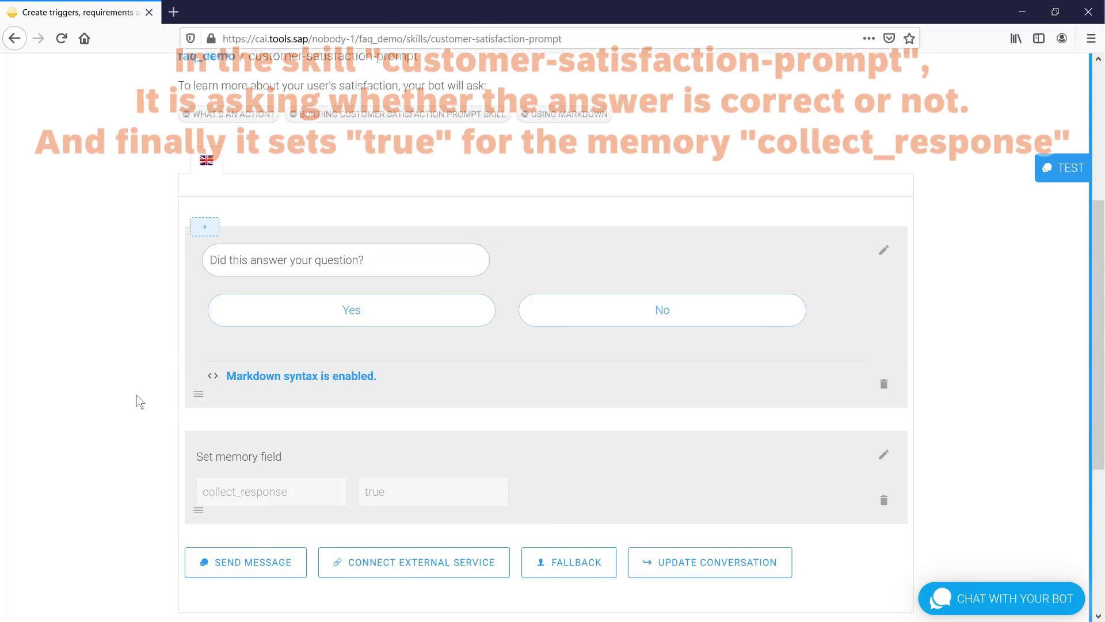
pyautogui.scroll(2, 136, 402)
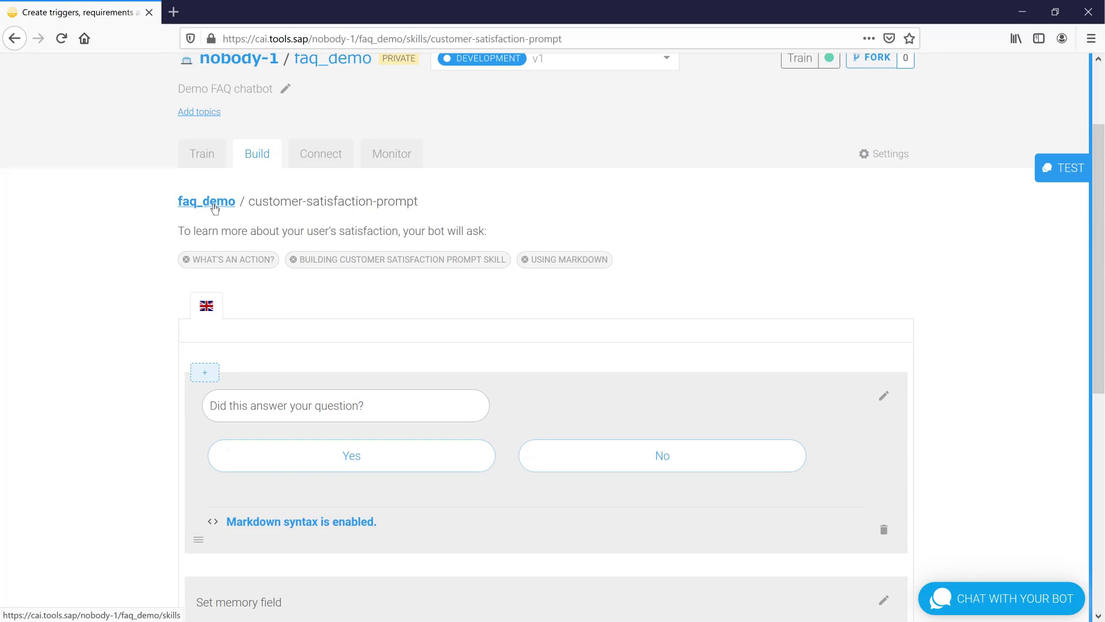
pyautogui.click(211, 202)
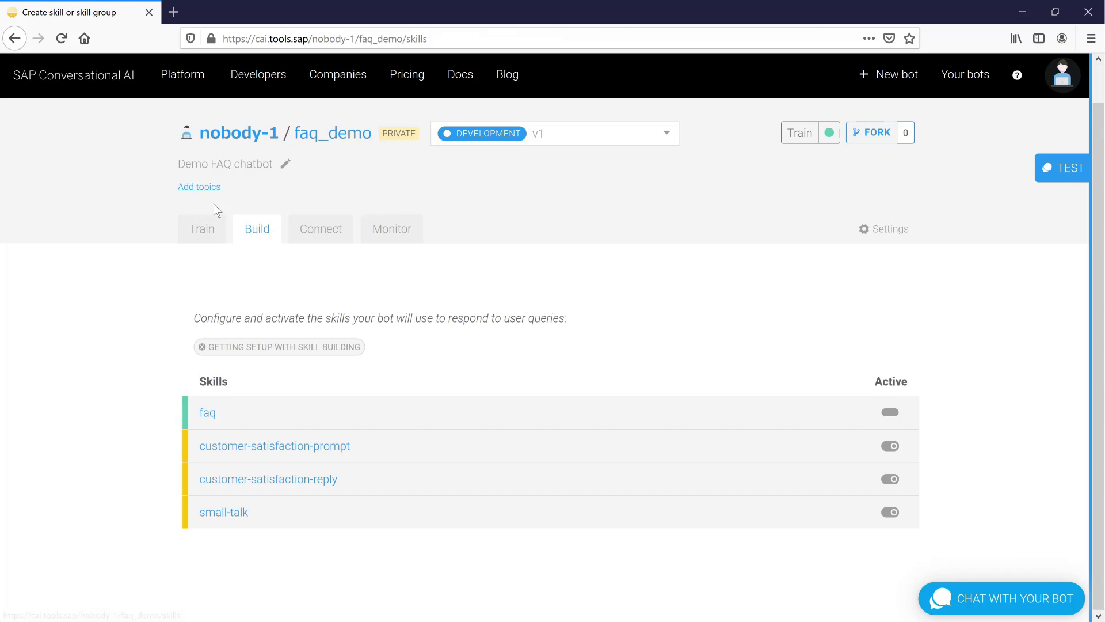
pyautogui.click(214, 482)
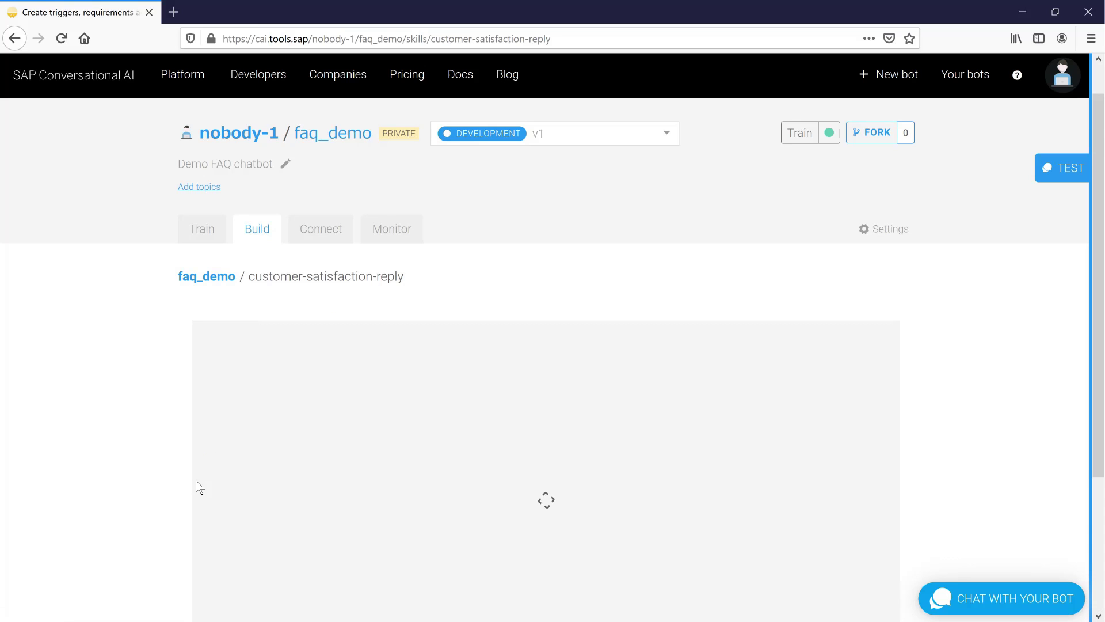
pyautogui.scroll(-3, 157, 464)
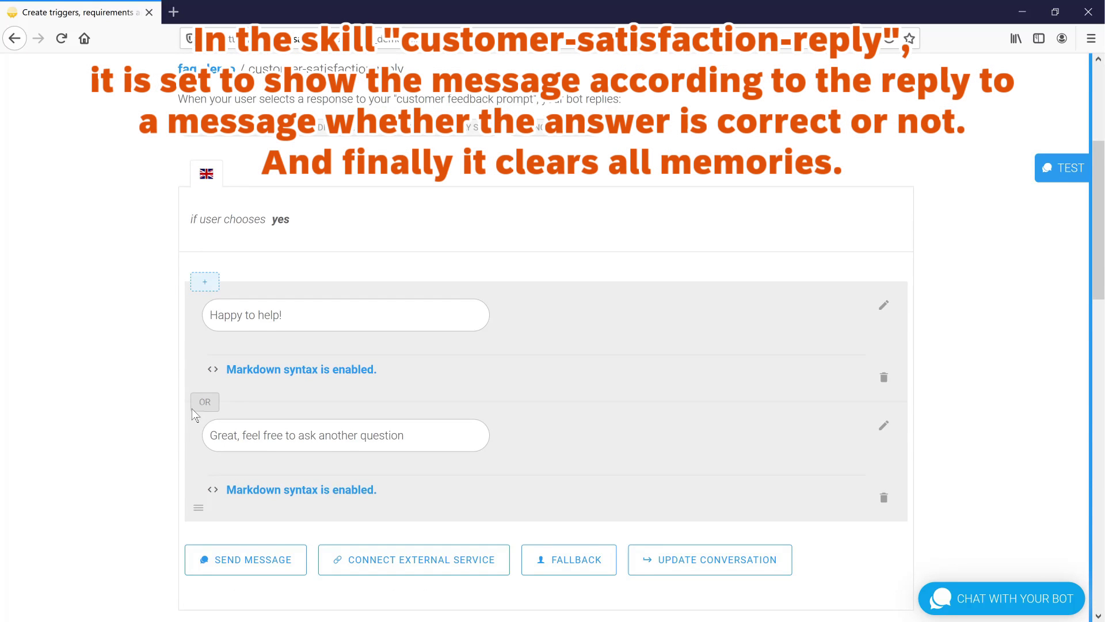
pyautogui.scroll(-5, 184, 489)
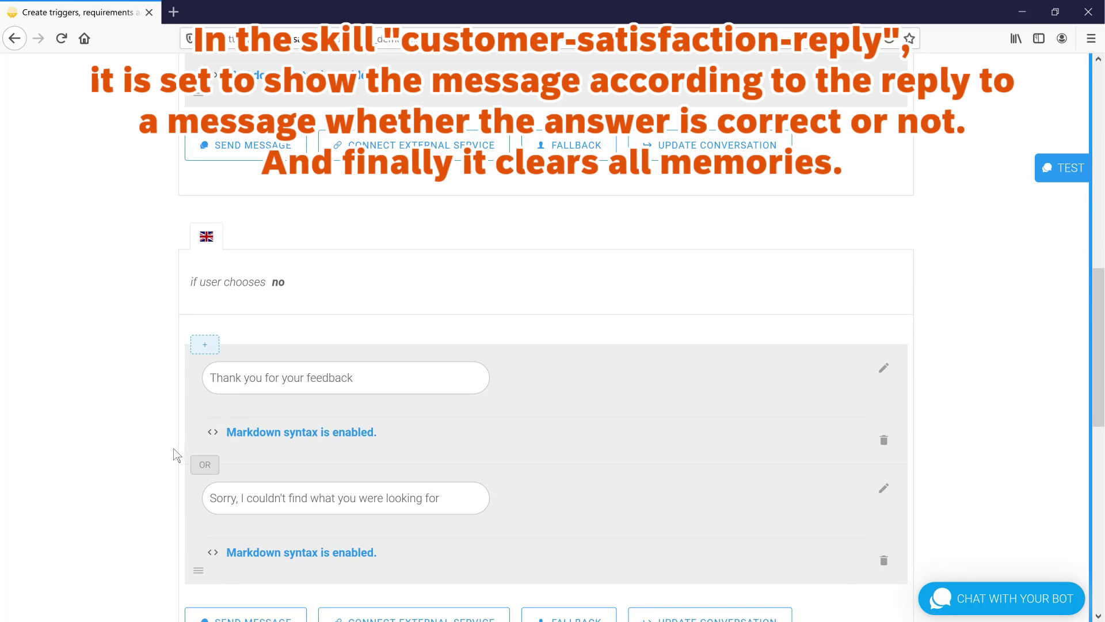
pyautogui.scroll(-2, 196, 409)
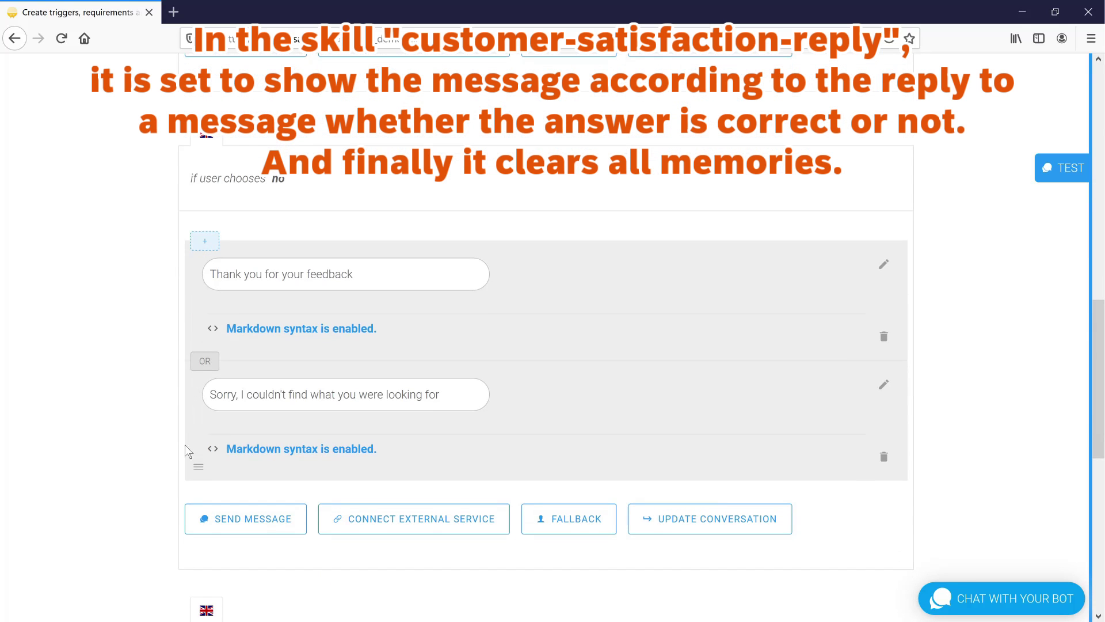
pyautogui.scroll(-3, 175, 493)
pyautogui.scroll(-1, 174, 493)
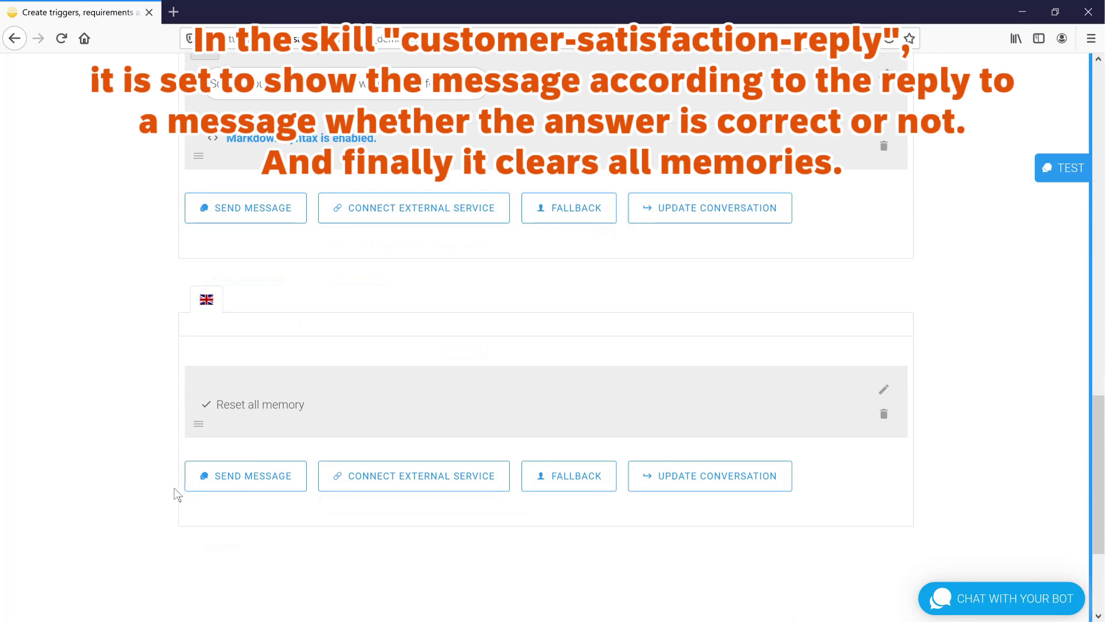
pyautogui.scroll(4, 170, 488)
pyautogui.scroll(3, 170, 488)
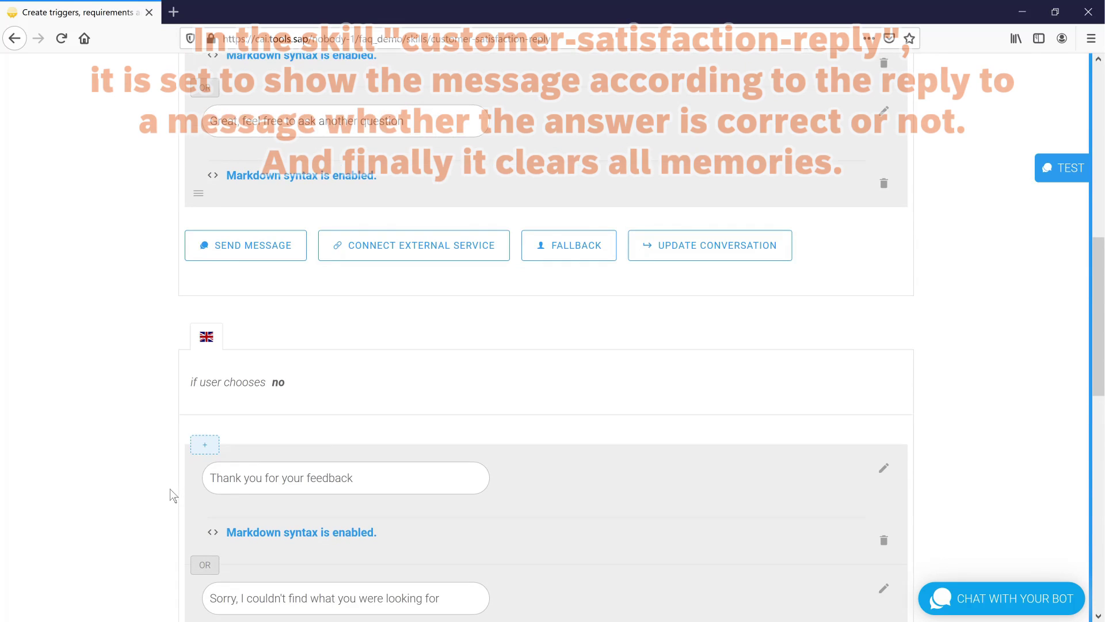
pyautogui.scroll(2, 171, 489)
pyautogui.scroll(1, 170, 490)
pyautogui.scroll(2, 171, 489)
pyautogui.scroll(1, 170, 489)
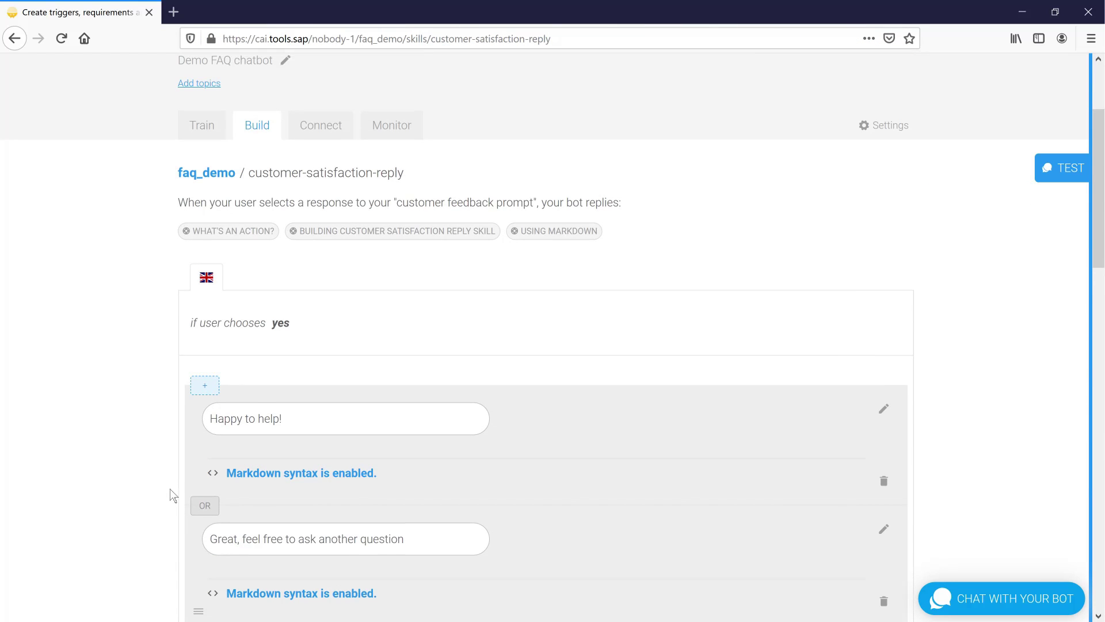
pyautogui.click(194, 173)
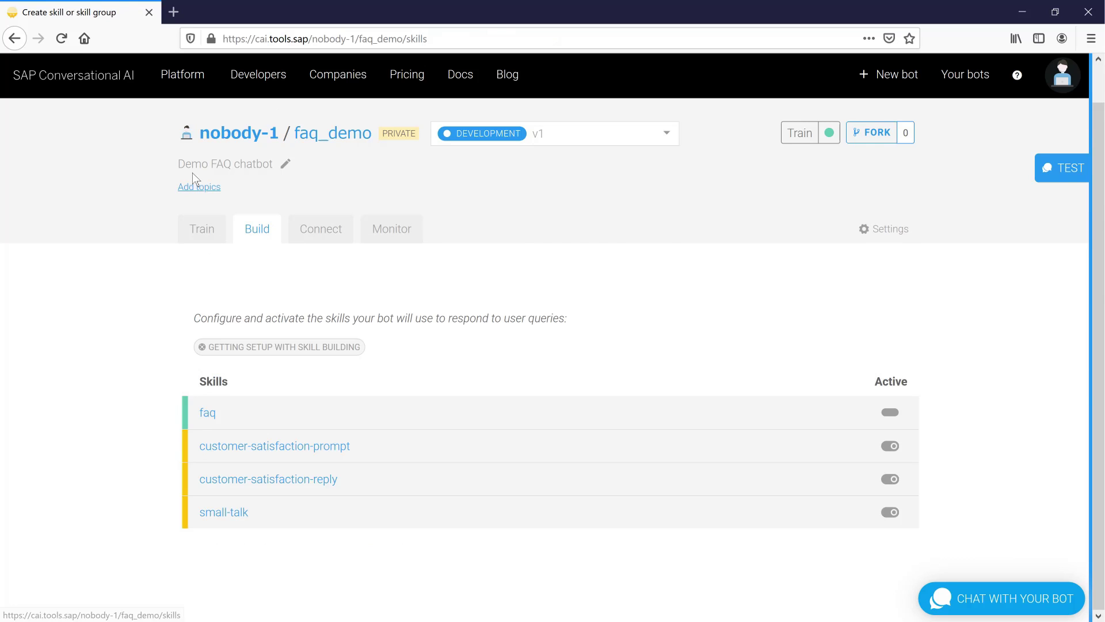
# Open the small-talk skill to review its greeting, goodbye and thank-you replies
pyautogui.click(224, 512)
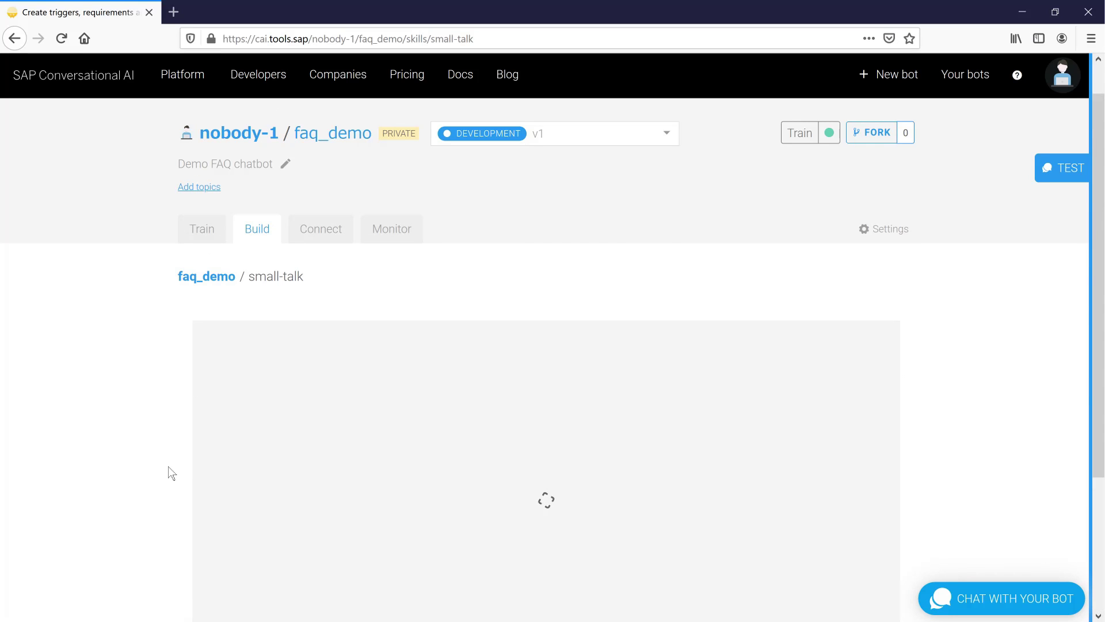
pyautogui.scroll(-1, 119, 418)
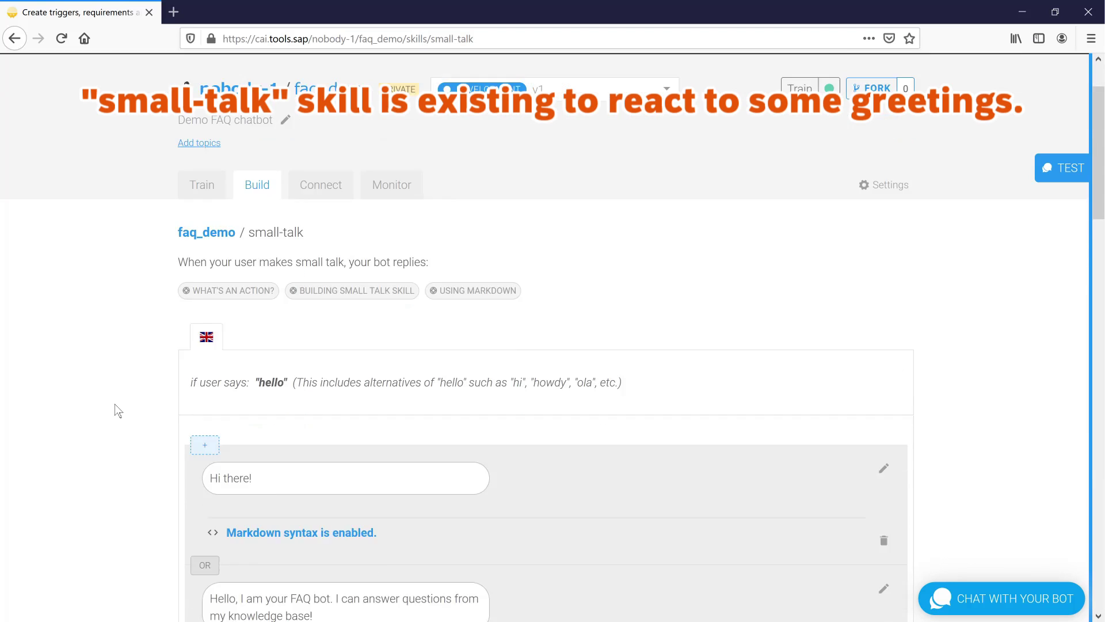
pyautogui.scroll(-2, 117, 409)
pyautogui.scroll(-2, 118, 409)
pyautogui.scroll(-3, 117, 409)
pyautogui.scroll(-2, 115, 403)
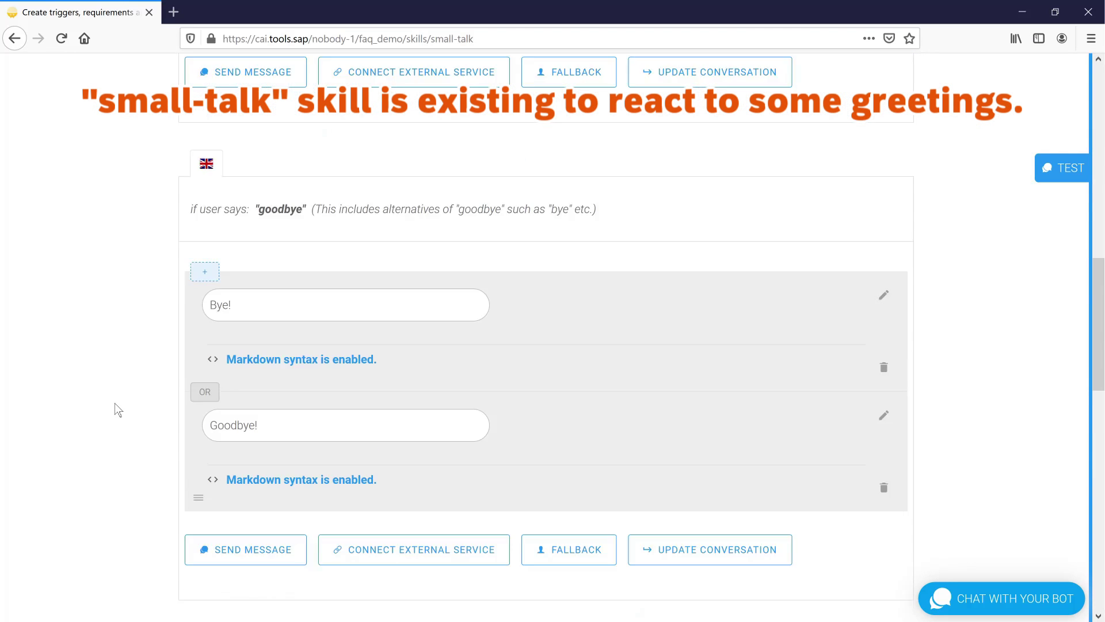
pyautogui.scroll(-2, 116, 404)
pyautogui.scroll(2, 115, 403)
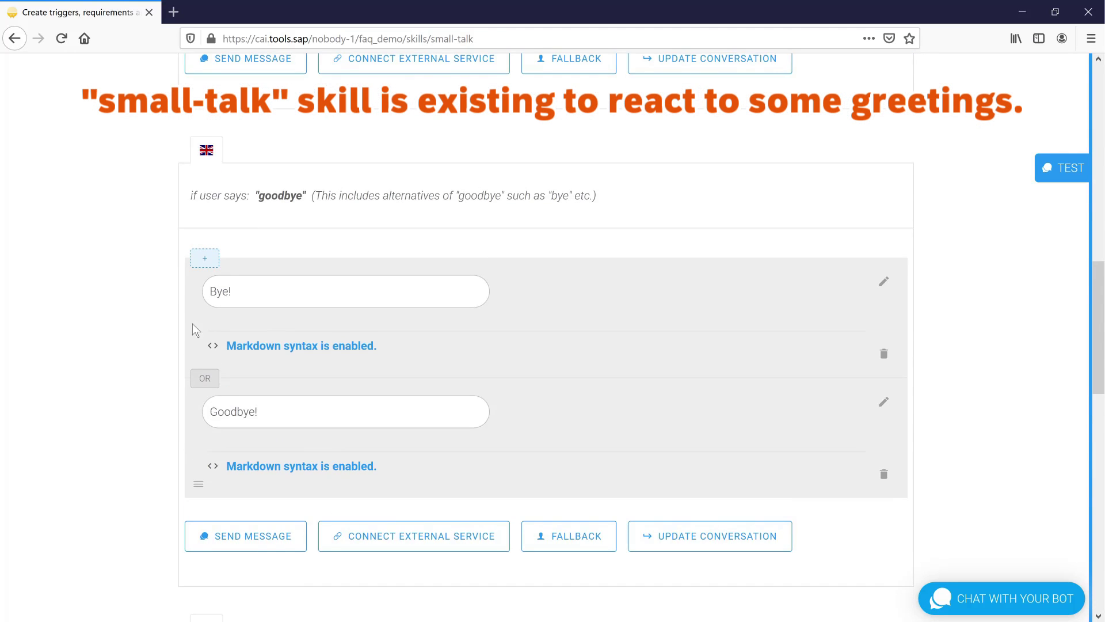
pyautogui.scroll(-2, 157, 485)
pyautogui.scroll(-2, 156, 484)
pyautogui.scroll(-1, 156, 485)
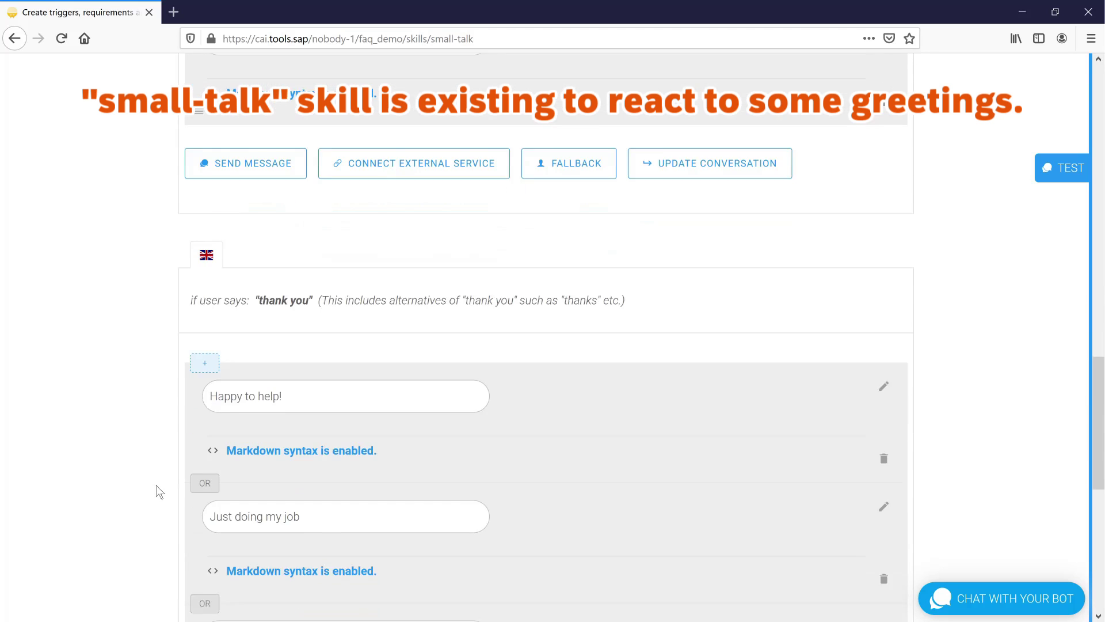
pyautogui.scroll(-1, 156, 484)
pyautogui.scroll(-2, 157, 484)
pyautogui.scroll(-2, 157, 484)
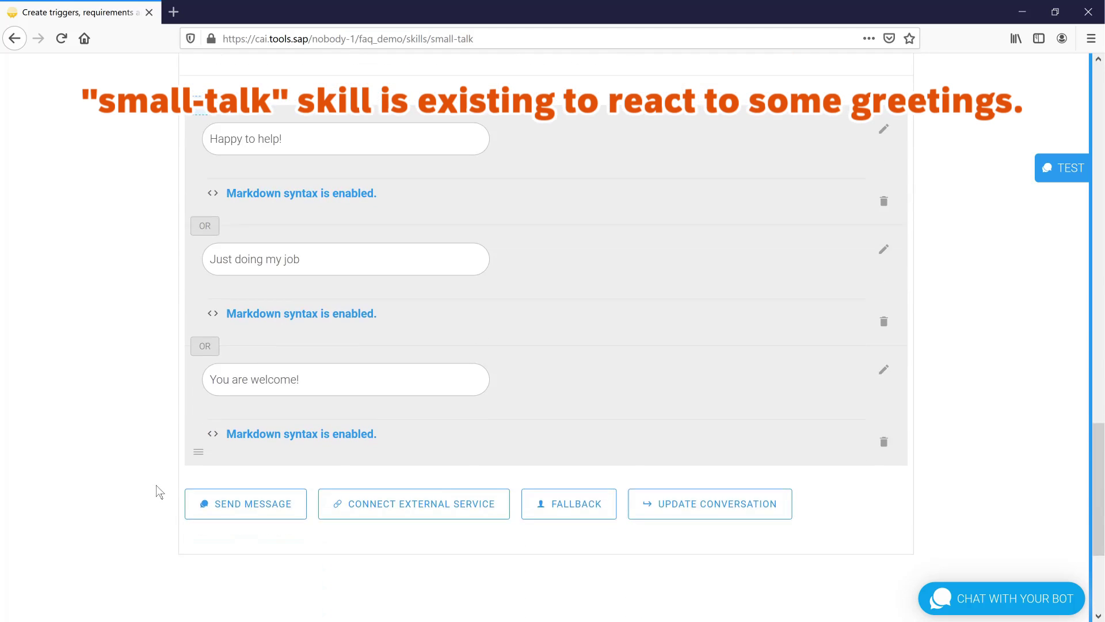
pyautogui.scroll(-1, 156, 490)
pyautogui.scroll(1, 157, 490)
pyautogui.scroll(2, 156, 491)
pyautogui.scroll(4, 156, 490)
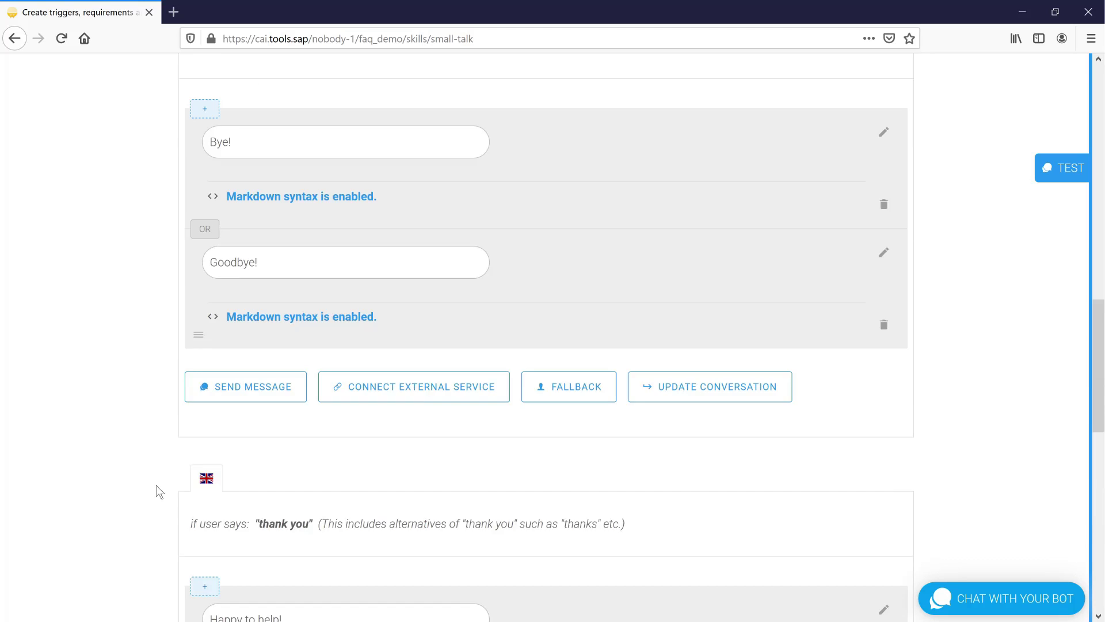
pyautogui.scroll(1, 156, 485)
pyautogui.scroll(3, 156, 485)
pyautogui.scroll(3, 156, 485)
pyautogui.scroll(1, 157, 485)
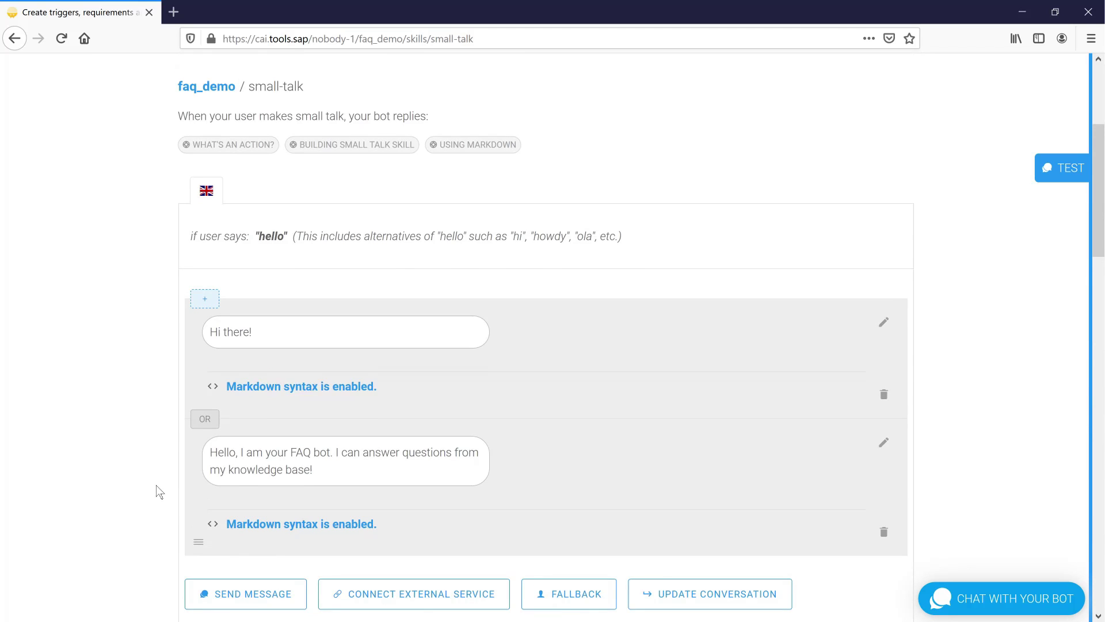
pyautogui.scroll(2, 156, 485)
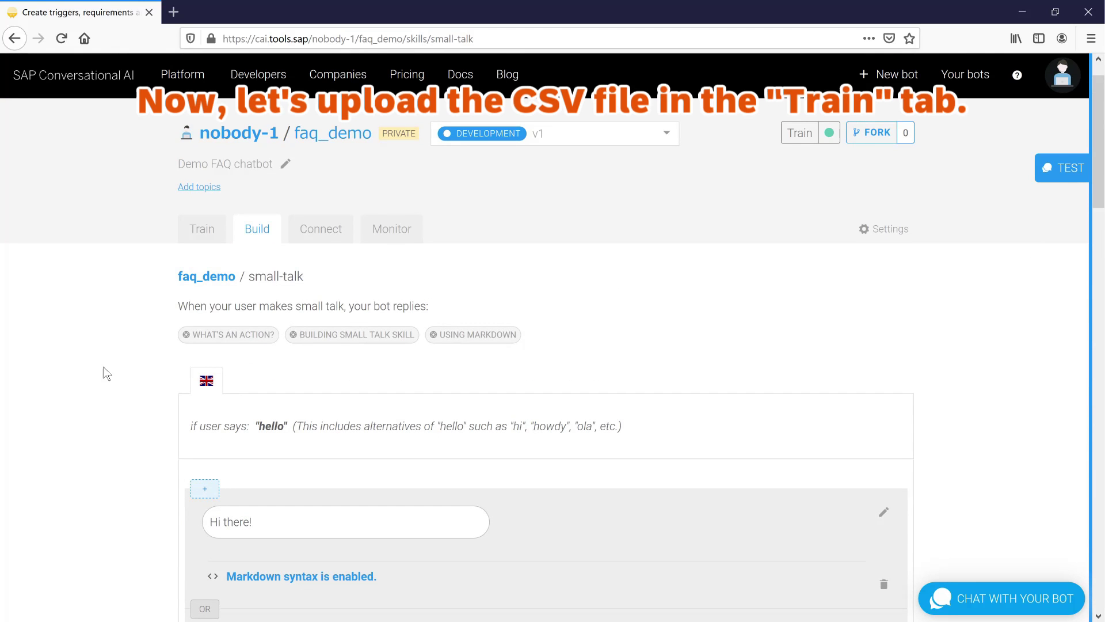
# Upload FAQ_demo_en.csv as training content on the Train page and close the upload window
pyautogui.click(204, 236)
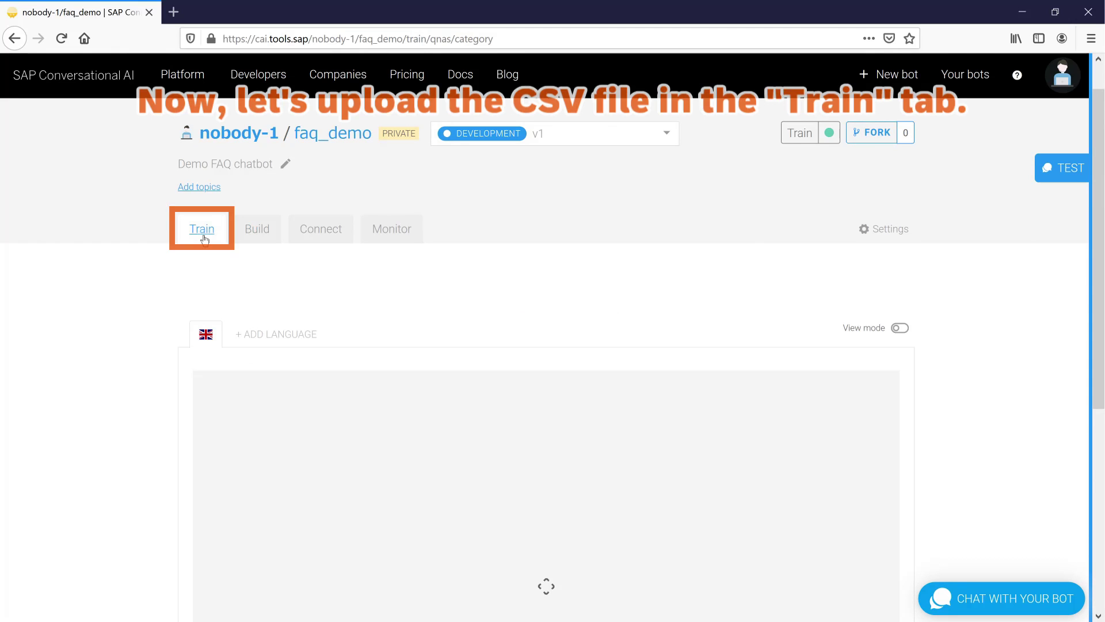
pyautogui.scroll(-2, 122, 357)
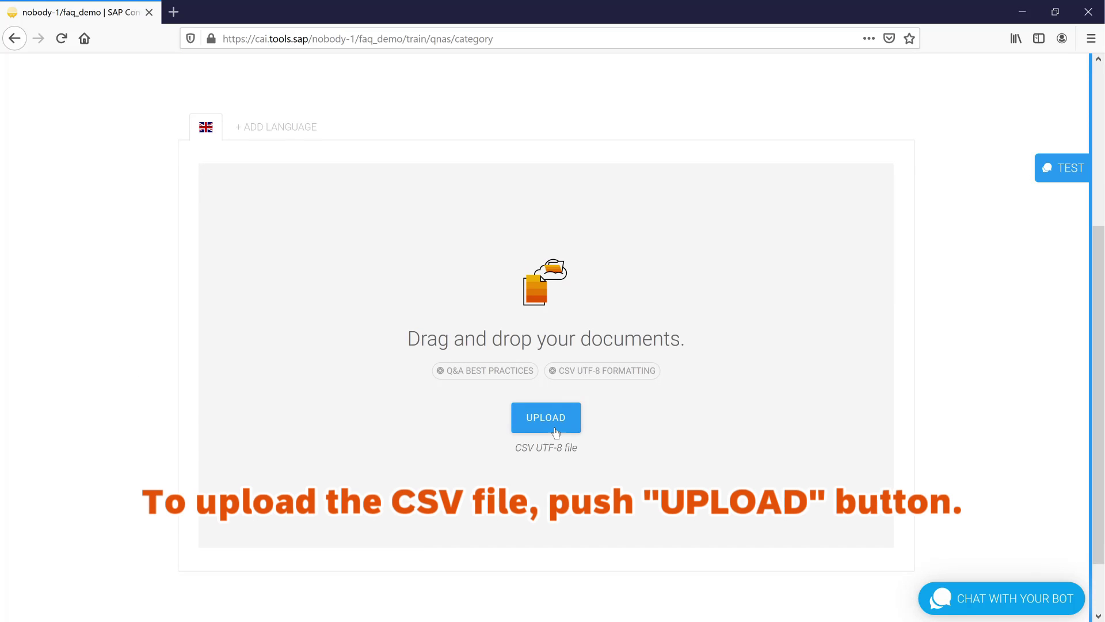
pyautogui.click(564, 424)
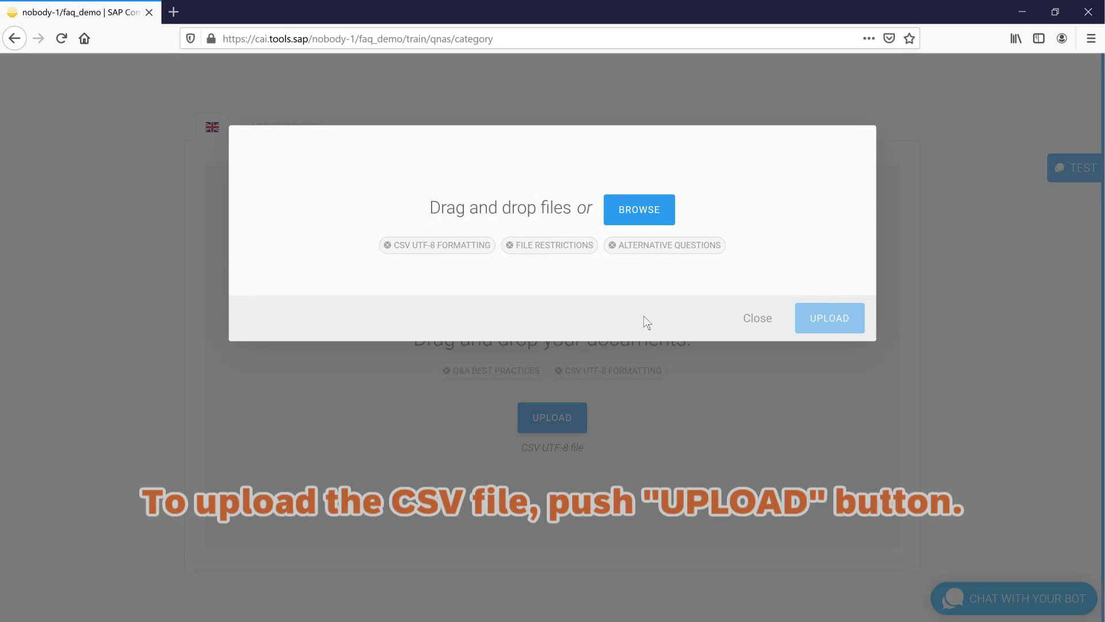
pyautogui.click(658, 212)
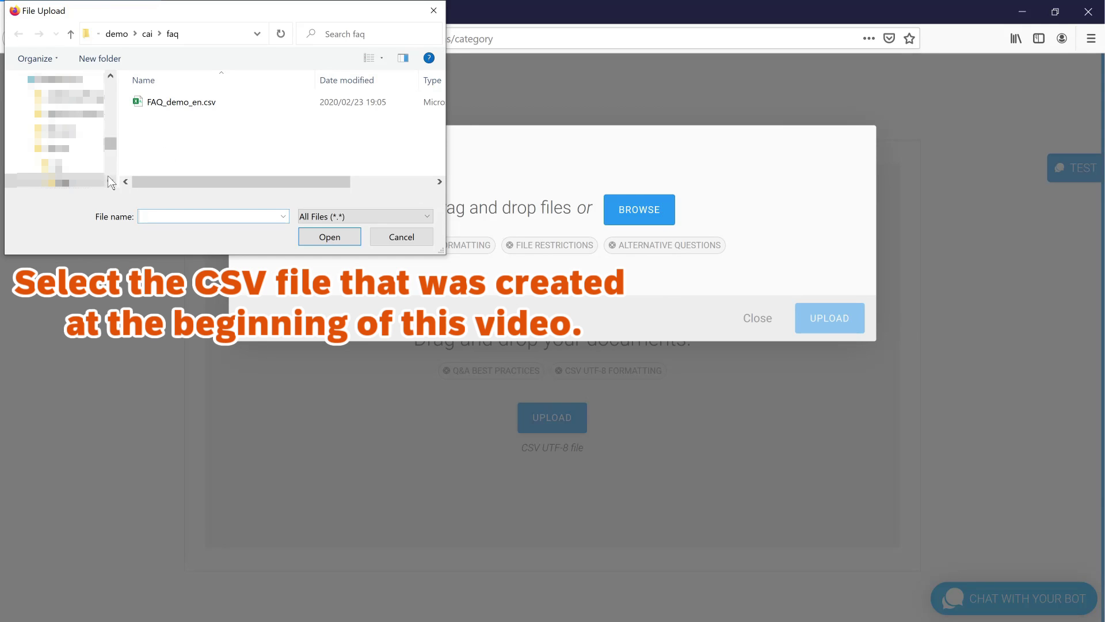
pyautogui.scroll(-2, 109, 181)
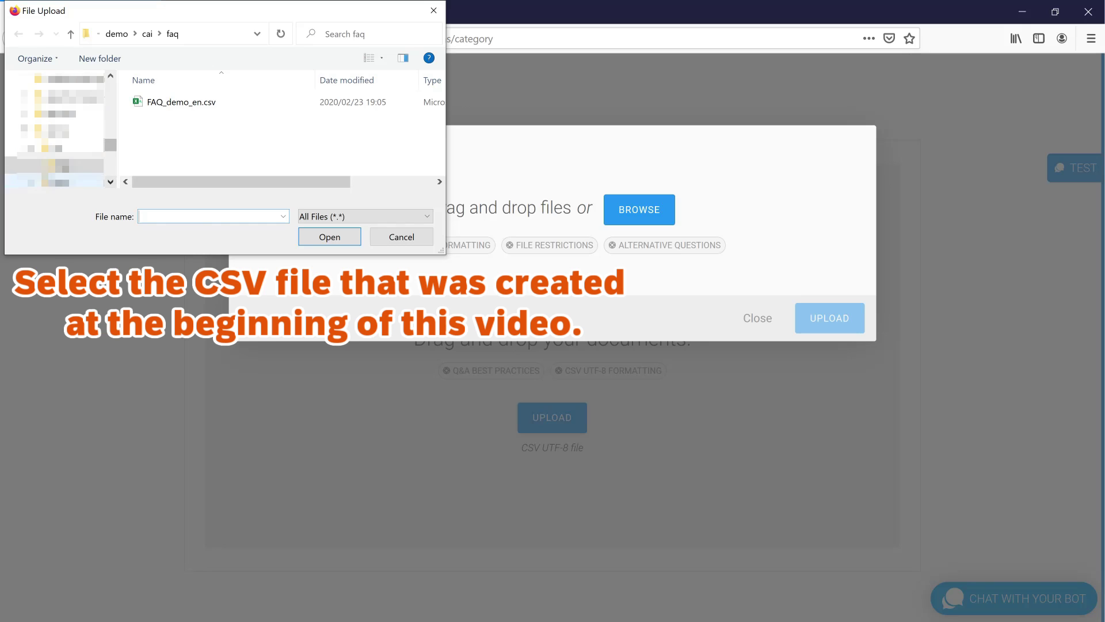
pyautogui.click(177, 108)
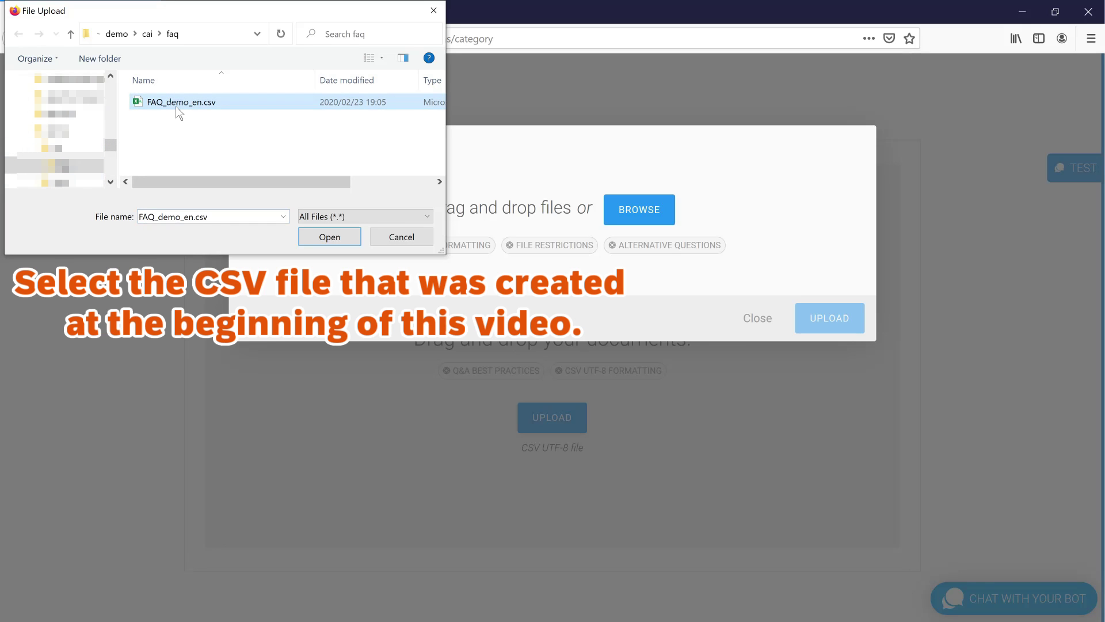
pyautogui.click(326, 239)
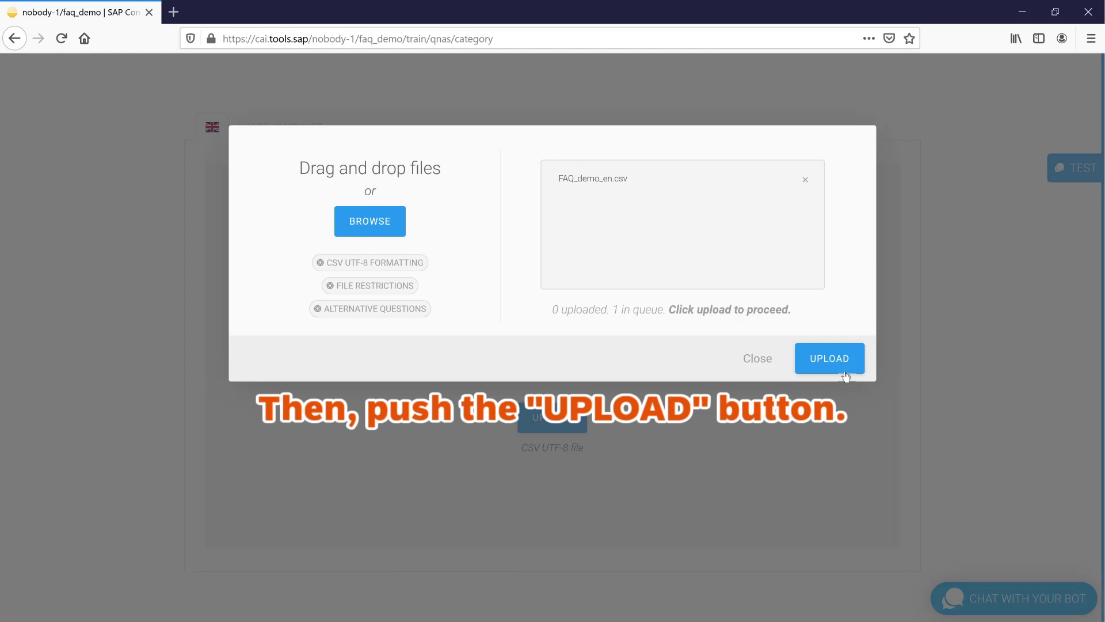
pyautogui.click(829, 358)
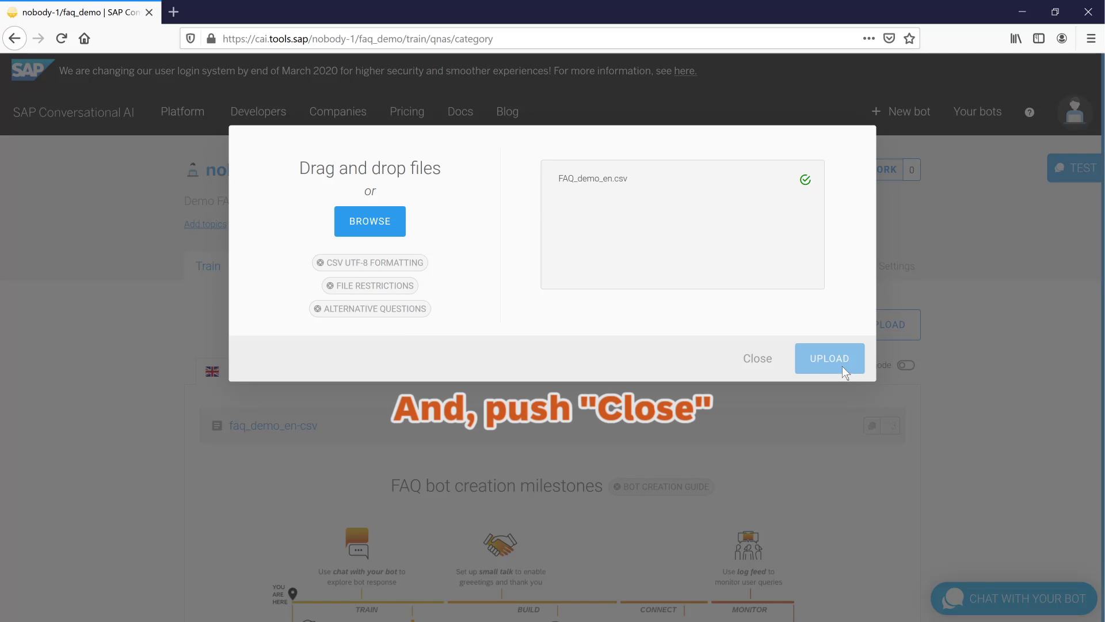
pyautogui.click(757, 358)
pyautogui.scroll(-3, 757, 364)
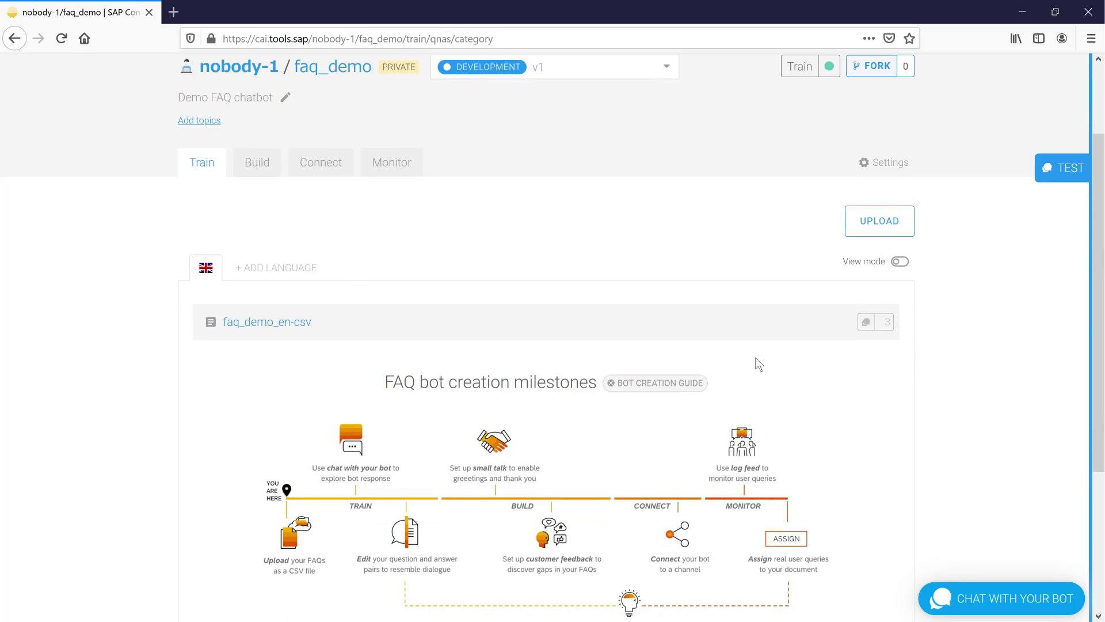
pyautogui.scroll(-2, 756, 363)
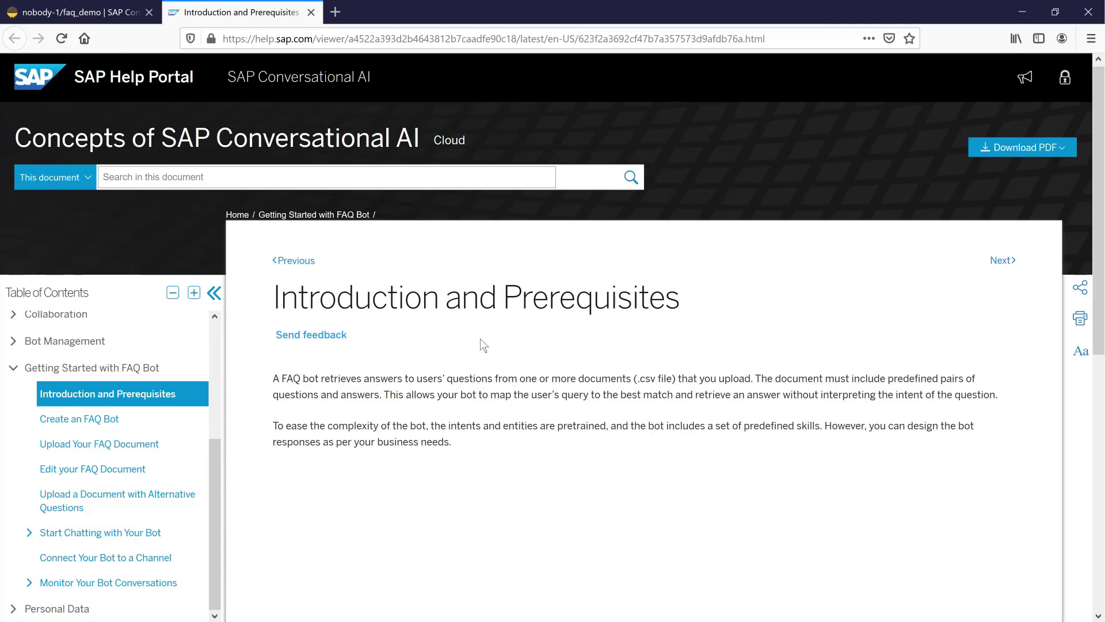
pyautogui.scroll(-3, 480, 338)
pyautogui.scroll(-2, 481, 341)
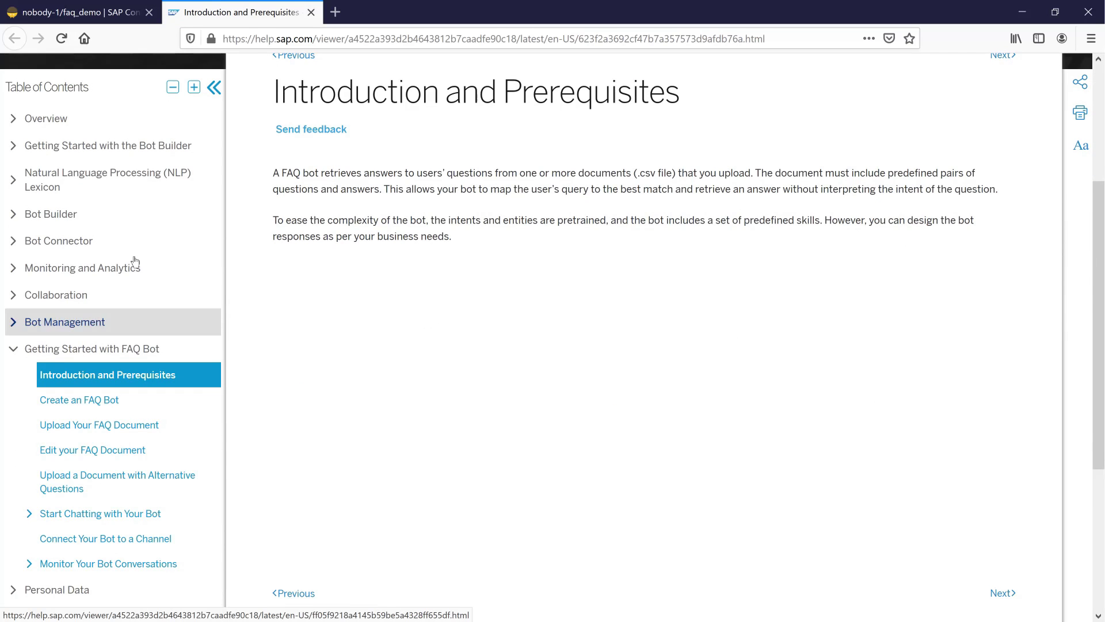
# Switch back to the faq_demo SAP Conversational AI browser tab
pyautogui.click(61, 17)
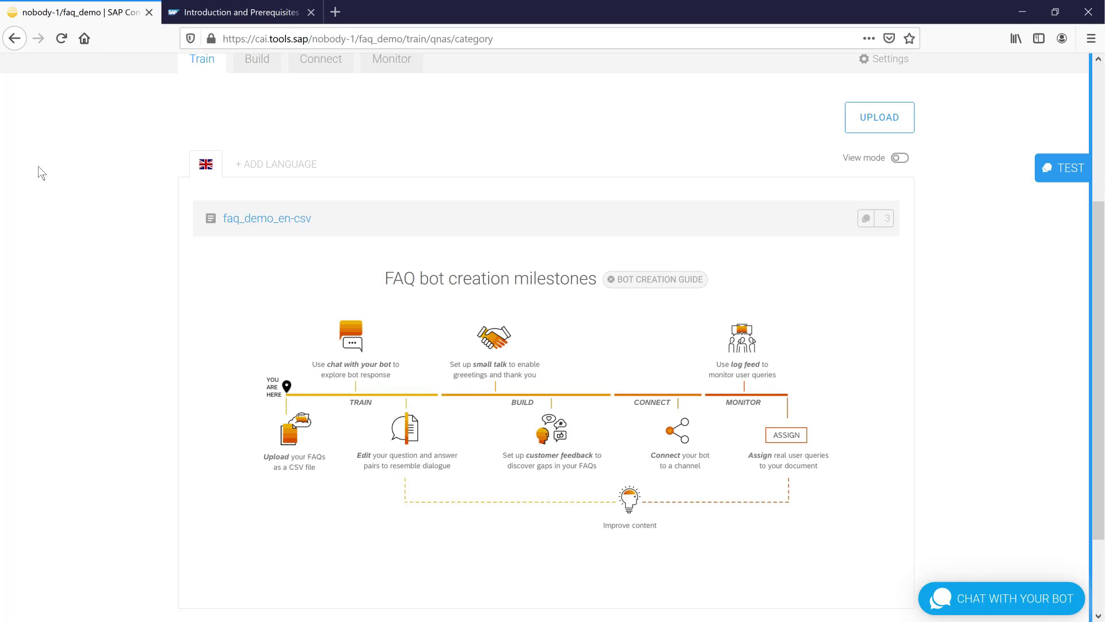
# Browse the faq_demo_en-csv question-and-answer entries, then bring up the bot test chat
pyautogui.click(268, 218)
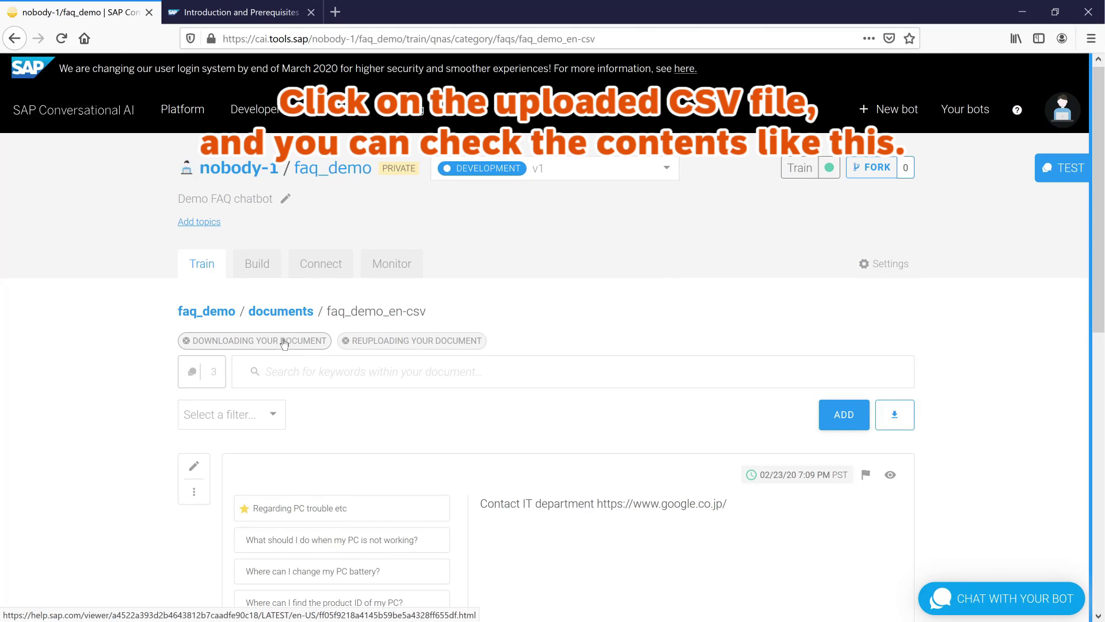
pyautogui.scroll(-2, 286, 346)
pyautogui.scroll(-2, 286, 345)
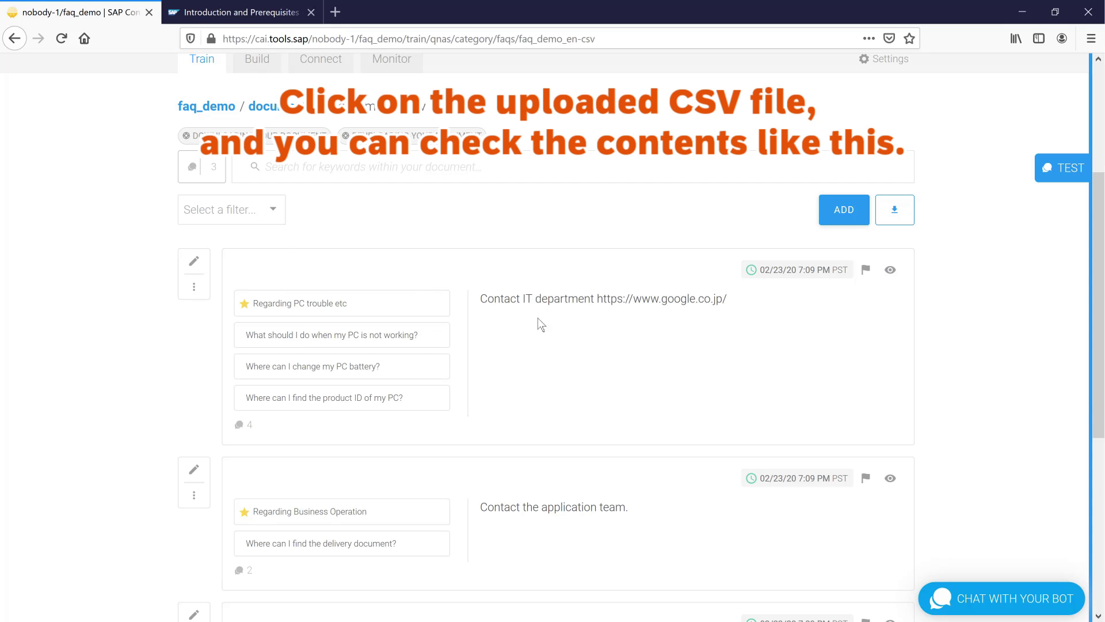
pyautogui.scroll(-4, 460, 335)
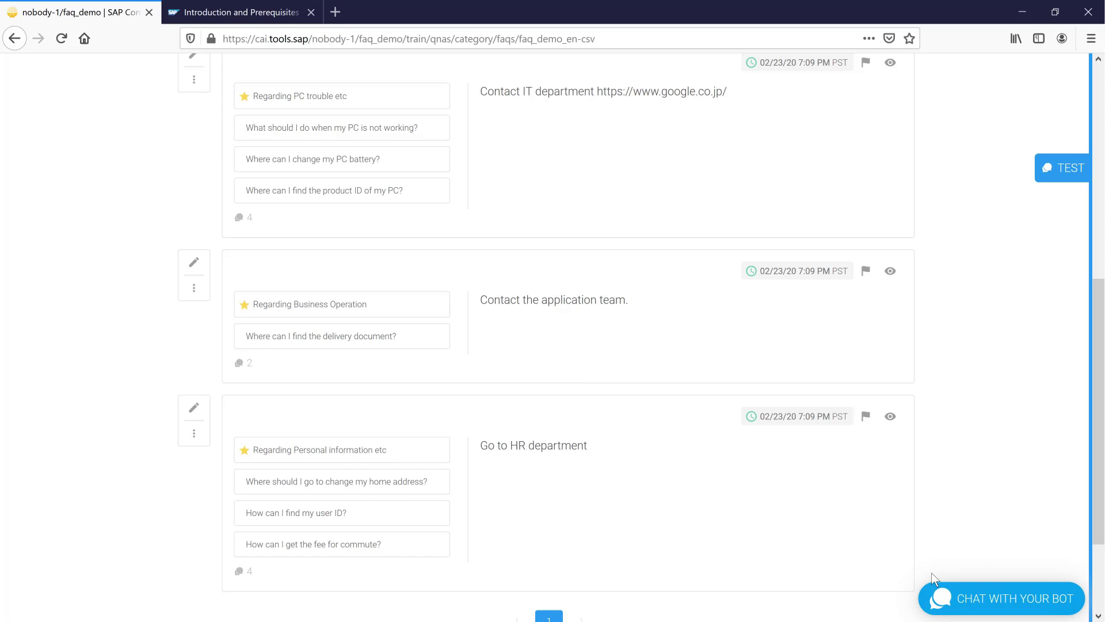
pyautogui.click(993, 602)
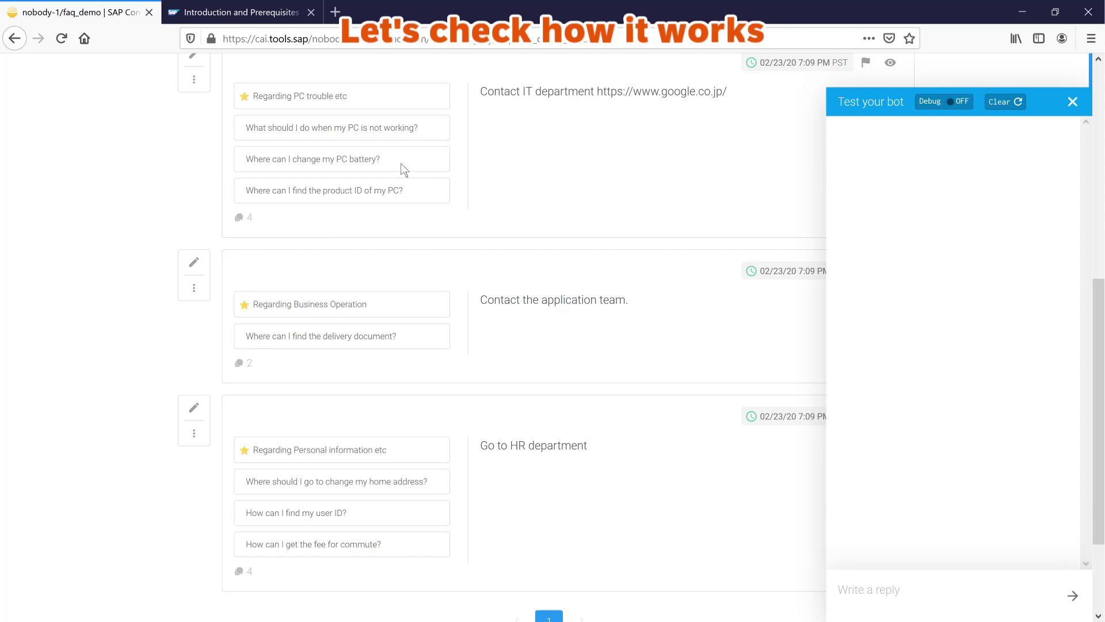
# Ask the test bot 'Where can I change my PC battery?' and confirm its IT department answer helped
pyautogui.moveTo(402, 169); pyautogui.dragTo(248, 158)
pyautogui.hotkey('ctrl', 'c')
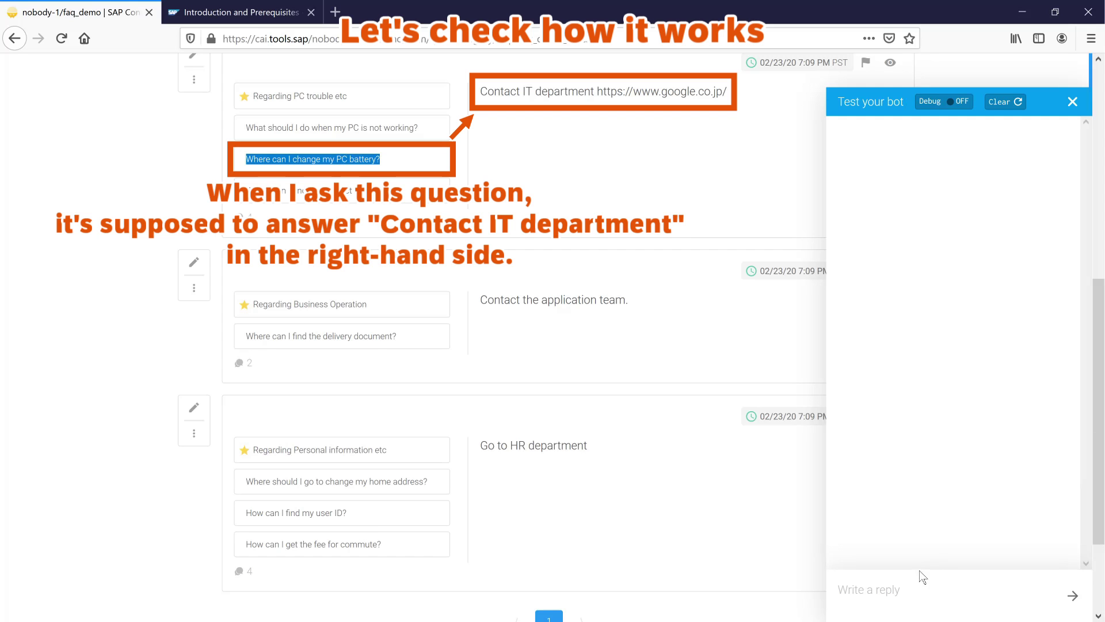
pyautogui.click(905, 587)
pyautogui.hotkey('ctrl', 'v')
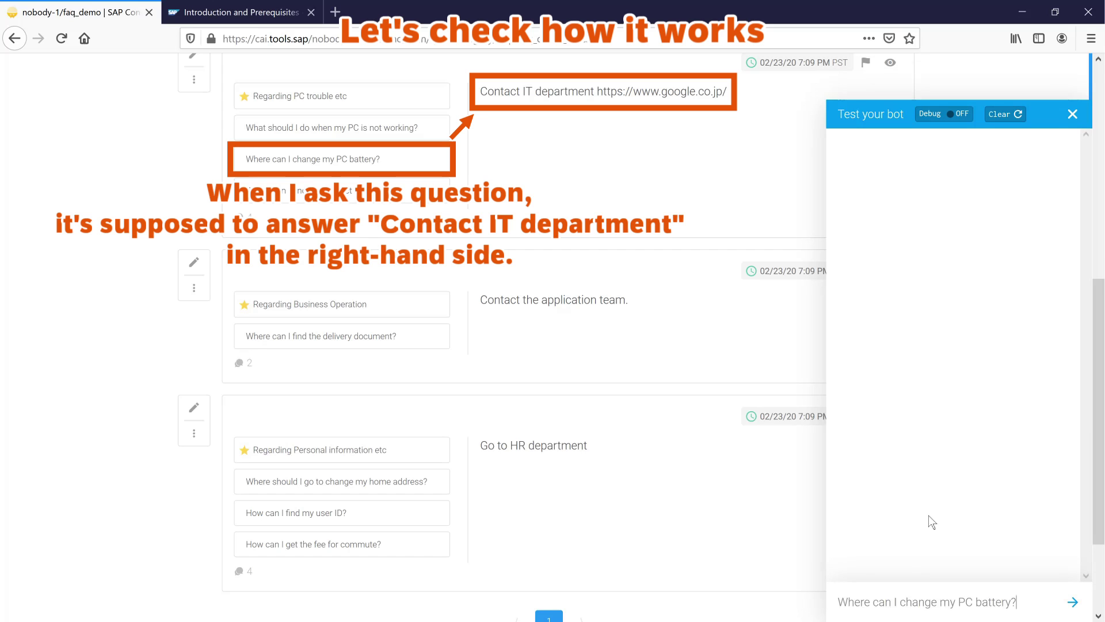
pyautogui.press('Return')
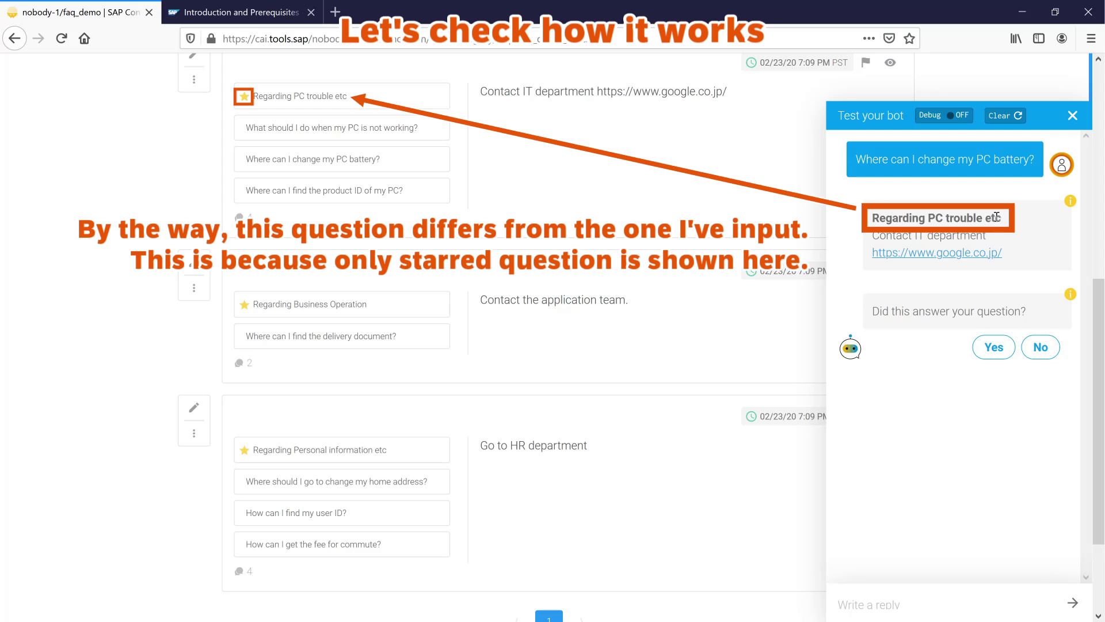
pyautogui.moveTo(1000, 218); pyautogui.dragTo(870, 222)
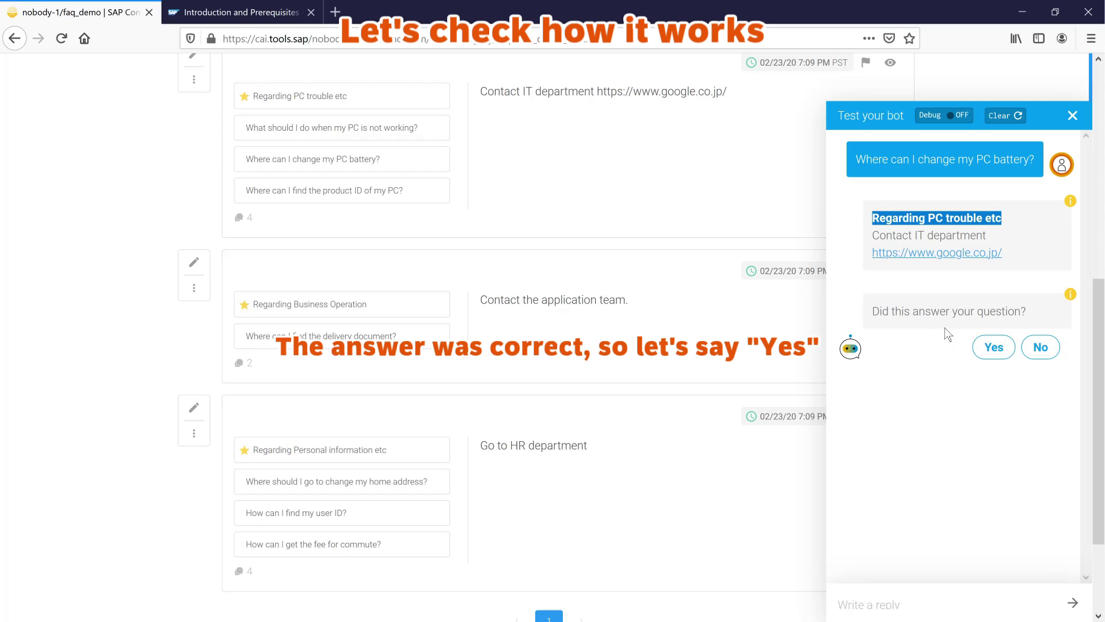
pyautogui.click(991, 346)
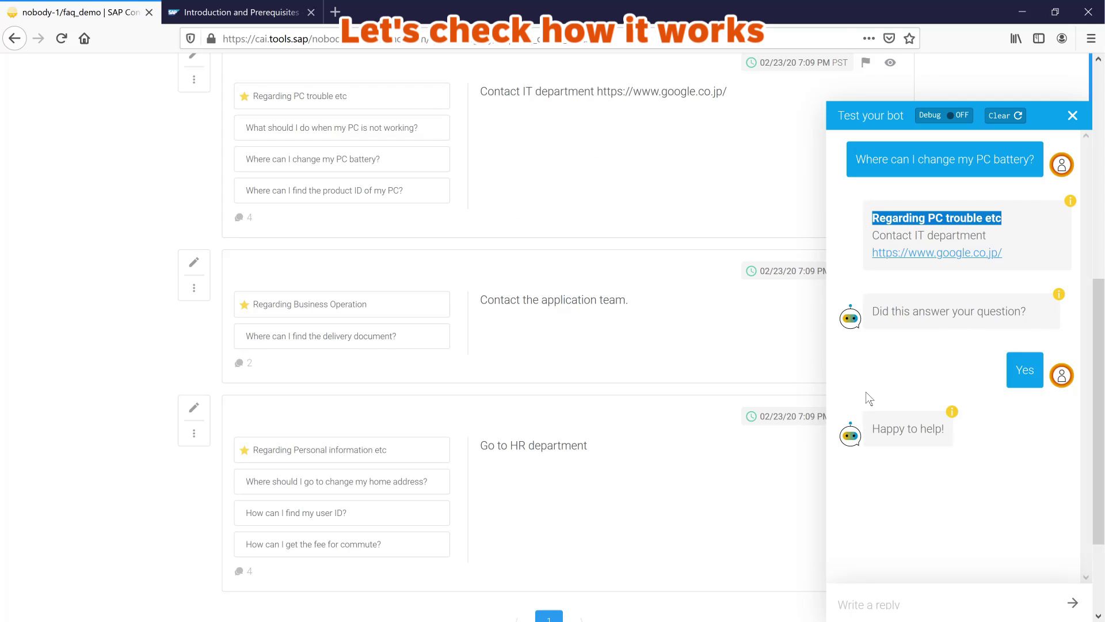
pyautogui.scroll(-2, 866, 391)
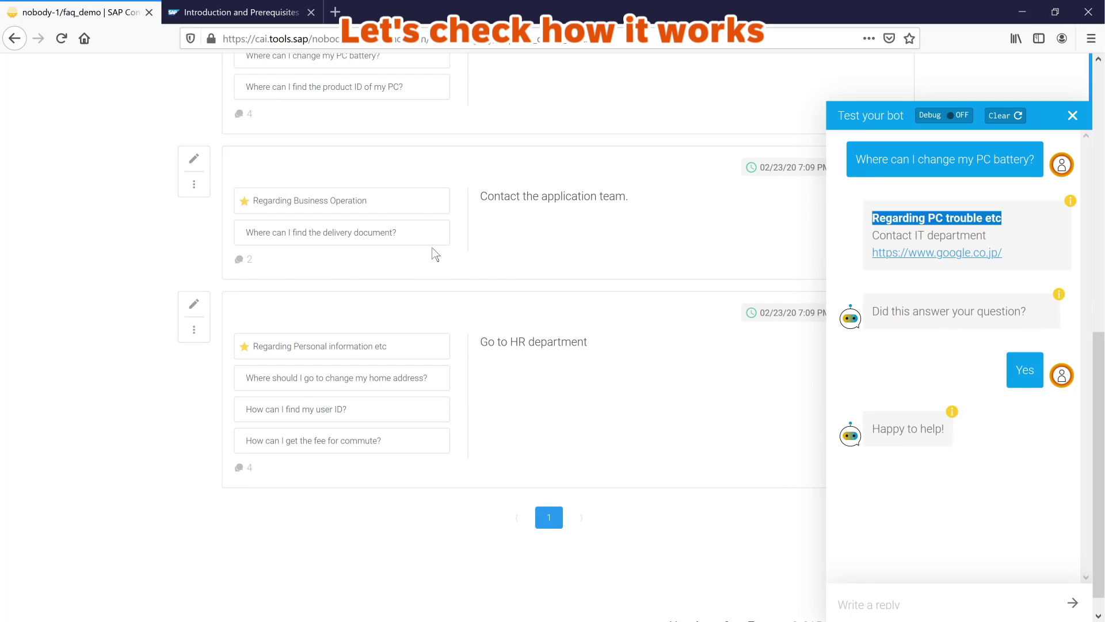
# Ask the test bot 'Where can I find the delivery document?' and confirm the answer helped
pyautogui.moveTo(407, 234); pyautogui.dragTo(233, 230)
pyautogui.hotkey('ctrl', 'c')
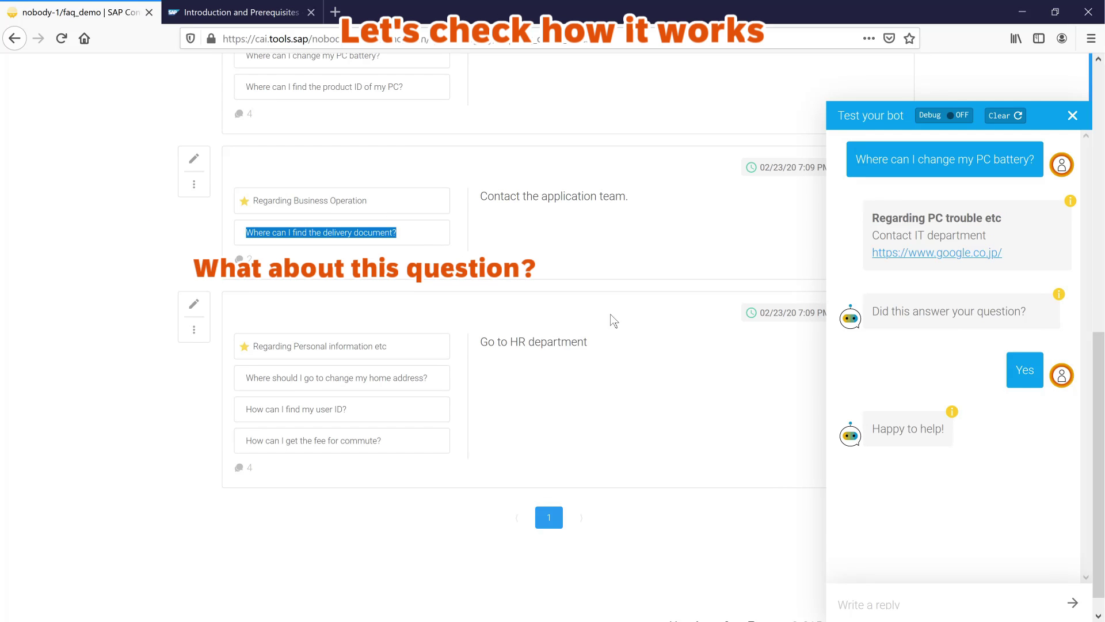
pyautogui.click(878, 603)
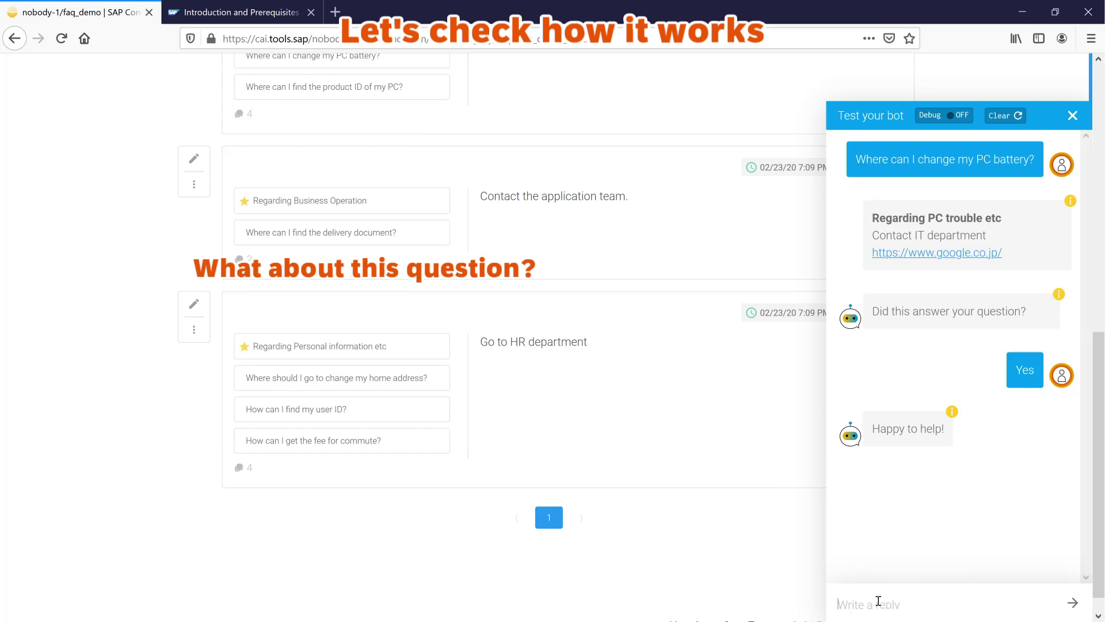
pyautogui.hotkey('ctrl', 'v')
pyautogui.press('Return')
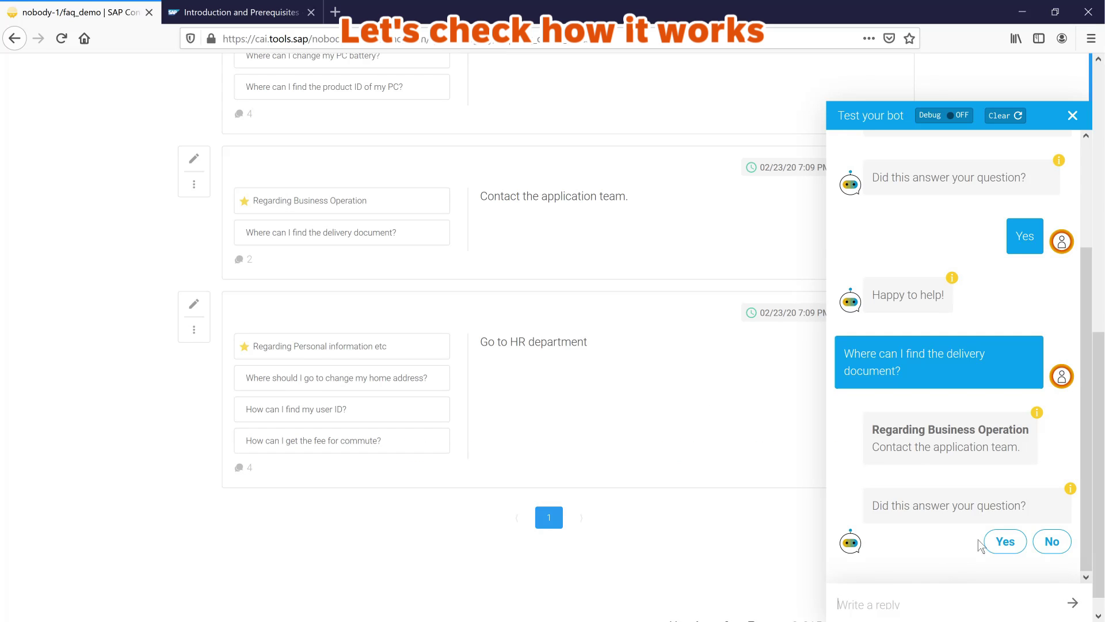
pyautogui.click(1004, 541)
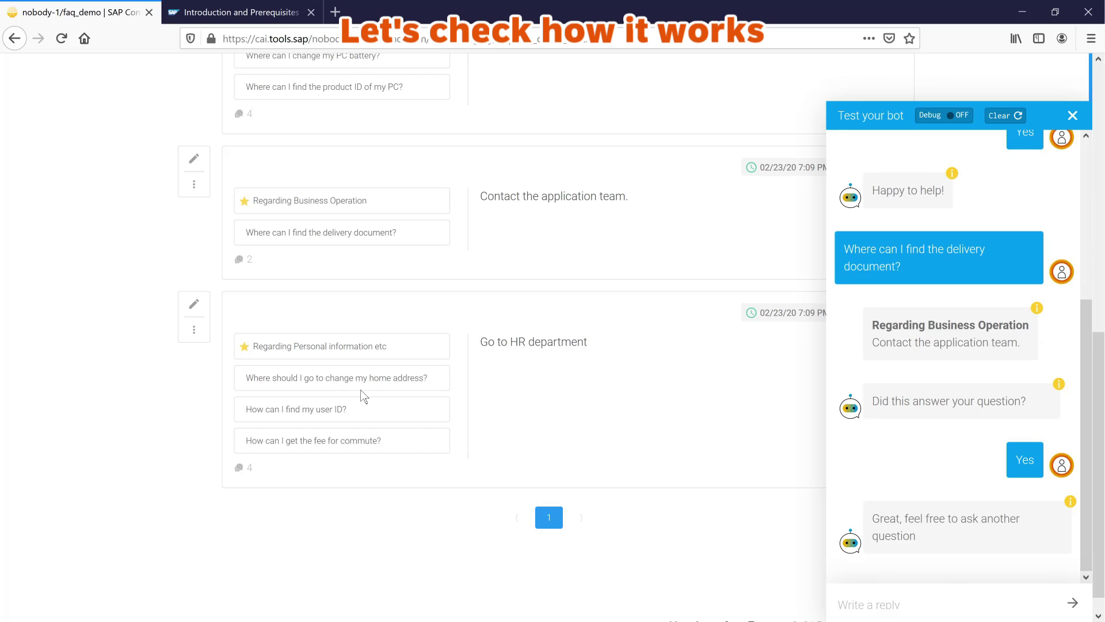
# Ask the test bot 'How can I get the fee for commute?' and confirm the answer helped
pyautogui.moveTo(385, 441); pyautogui.dragTo(261, 442)
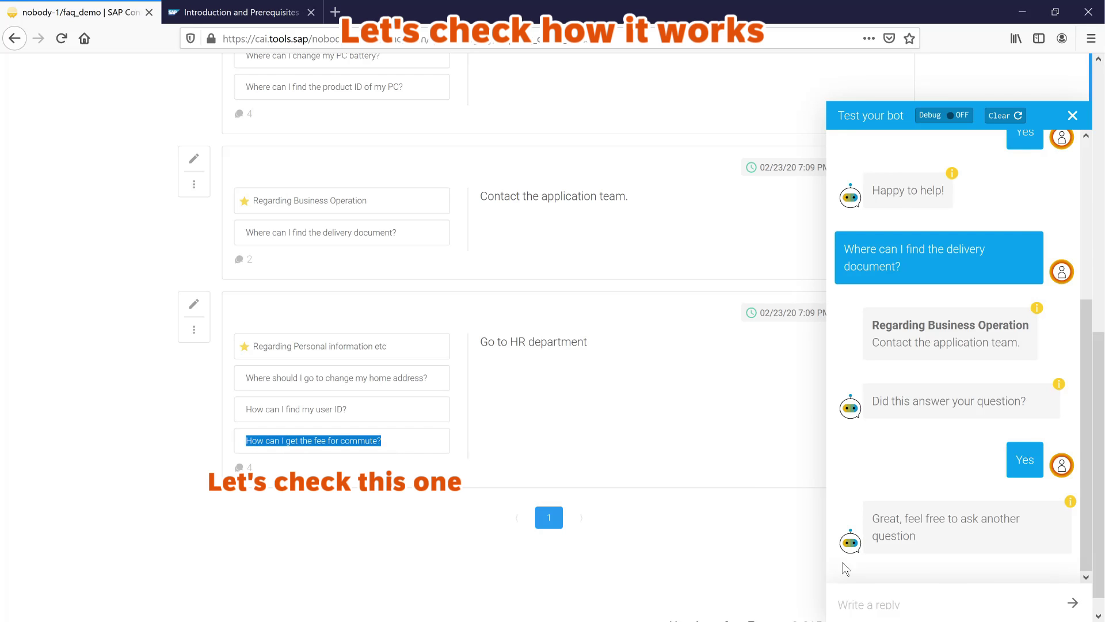
pyautogui.click(892, 605)
pyautogui.write('How can I get the fee for commute?')
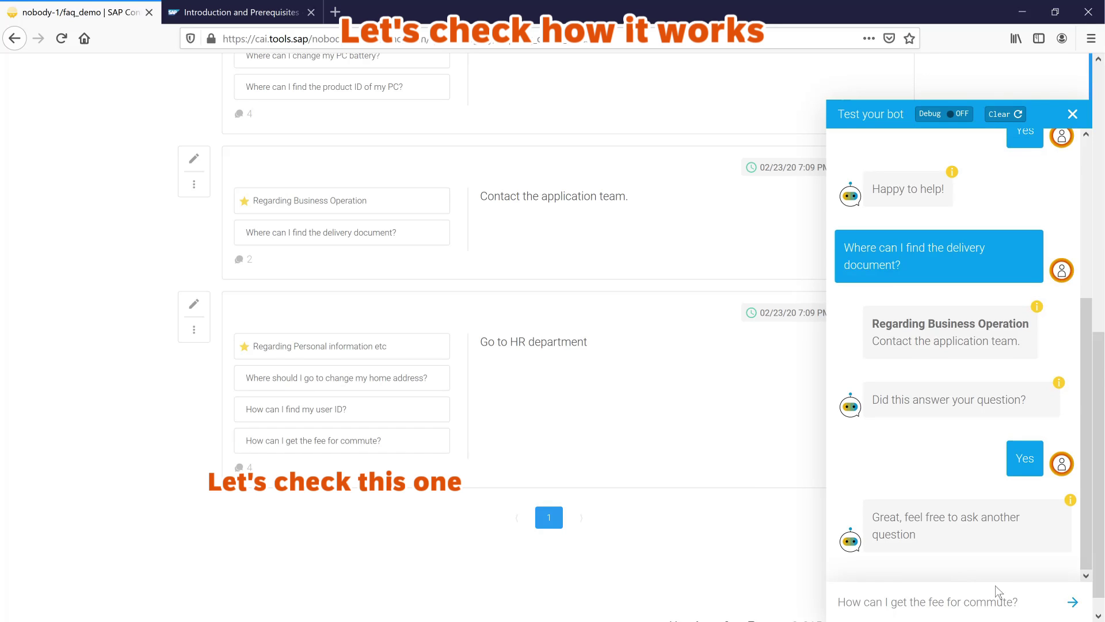
pyautogui.press('Return')
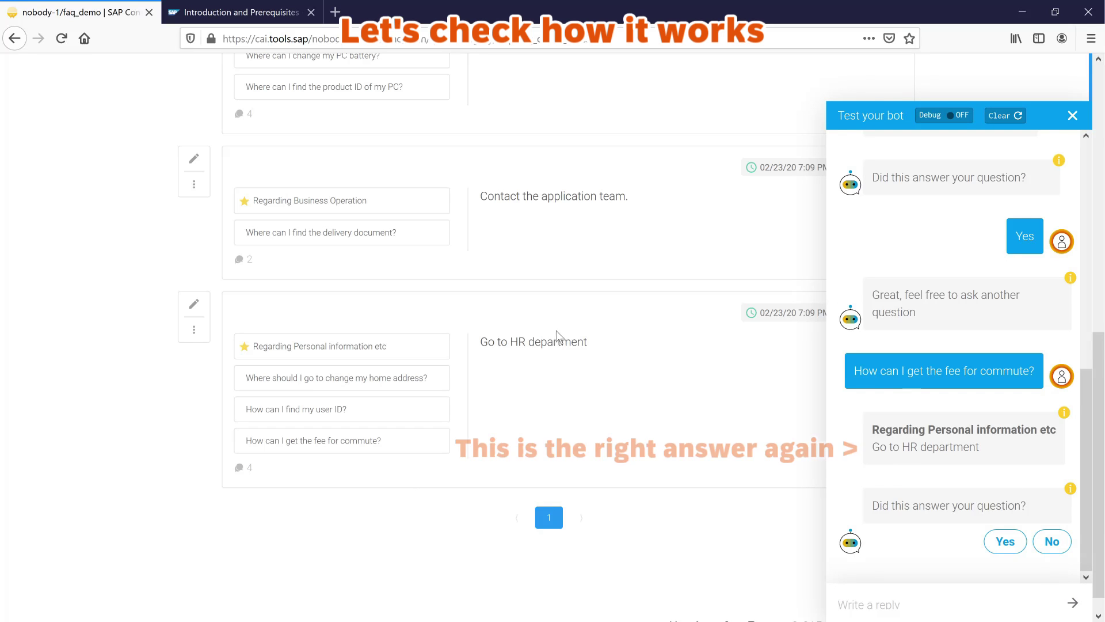
pyautogui.click(1005, 541)
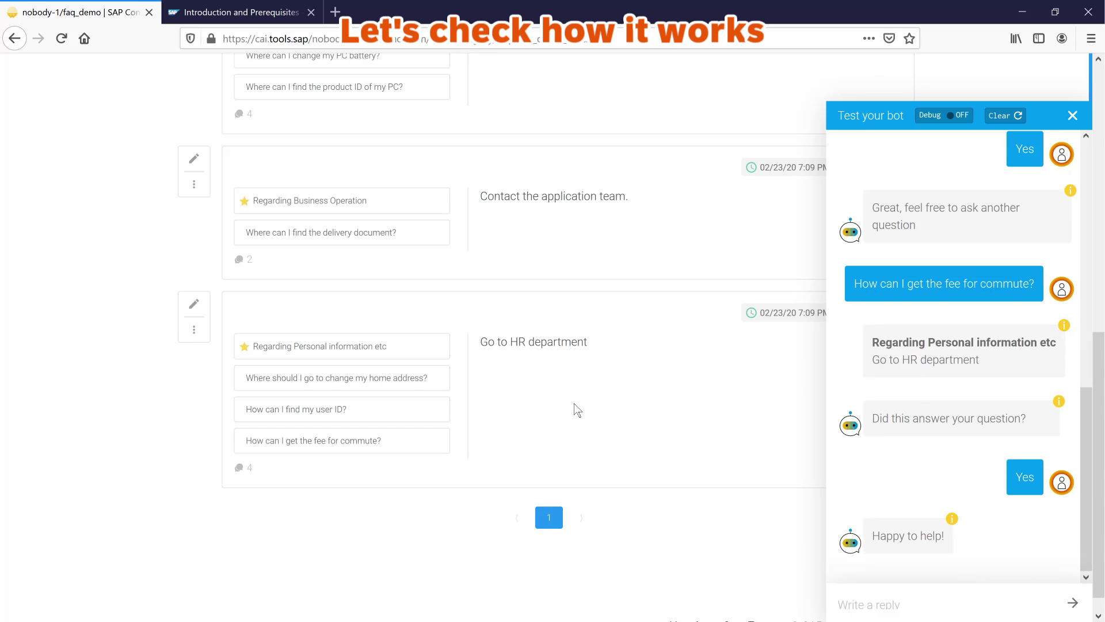
# Send 'Regarding Personal information etc' to the test bot and confirm its HR department answer helped
pyautogui.moveTo(388, 348); pyautogui.dragTo(251, 344)
pyautogui.hotkey('ctrl', 'c')
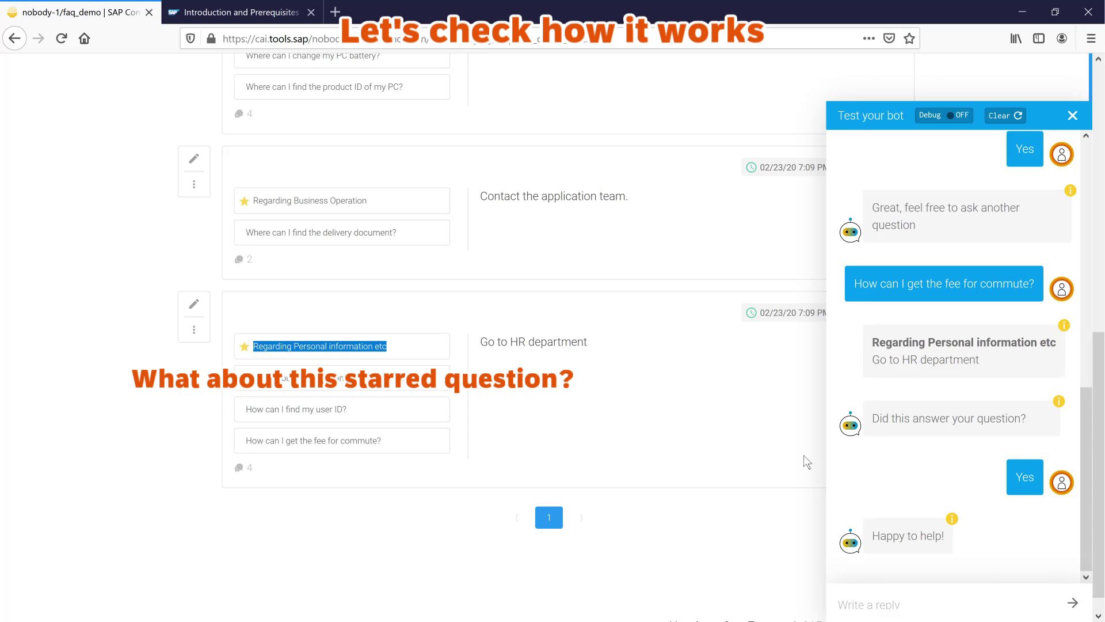
pyautogui.click(891, 604)
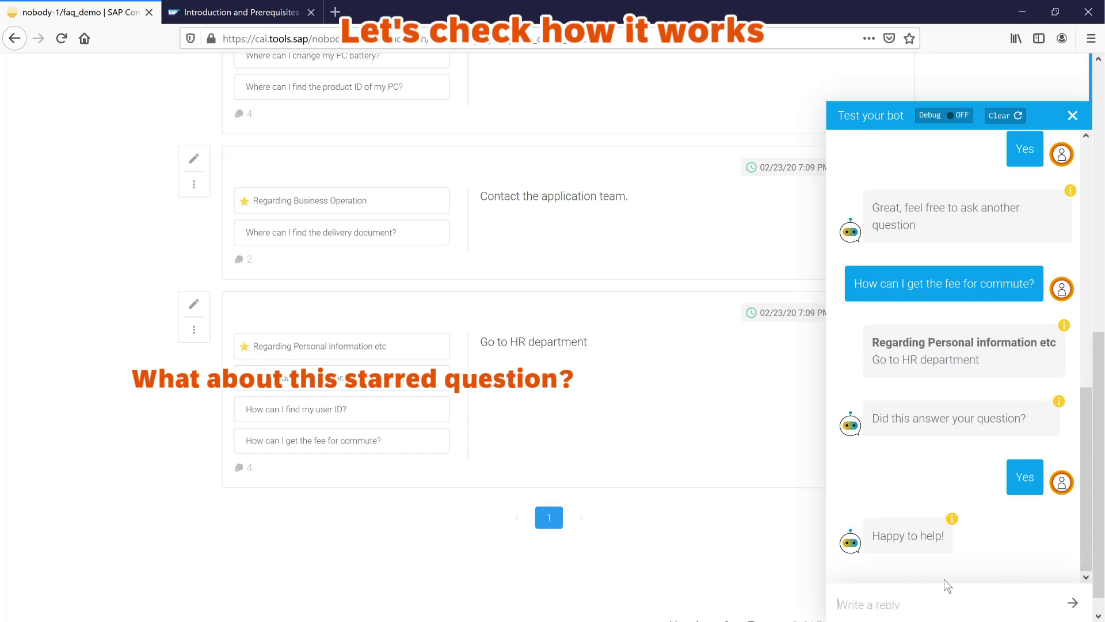
pyautogui.hotkey('ctrl', 'v')
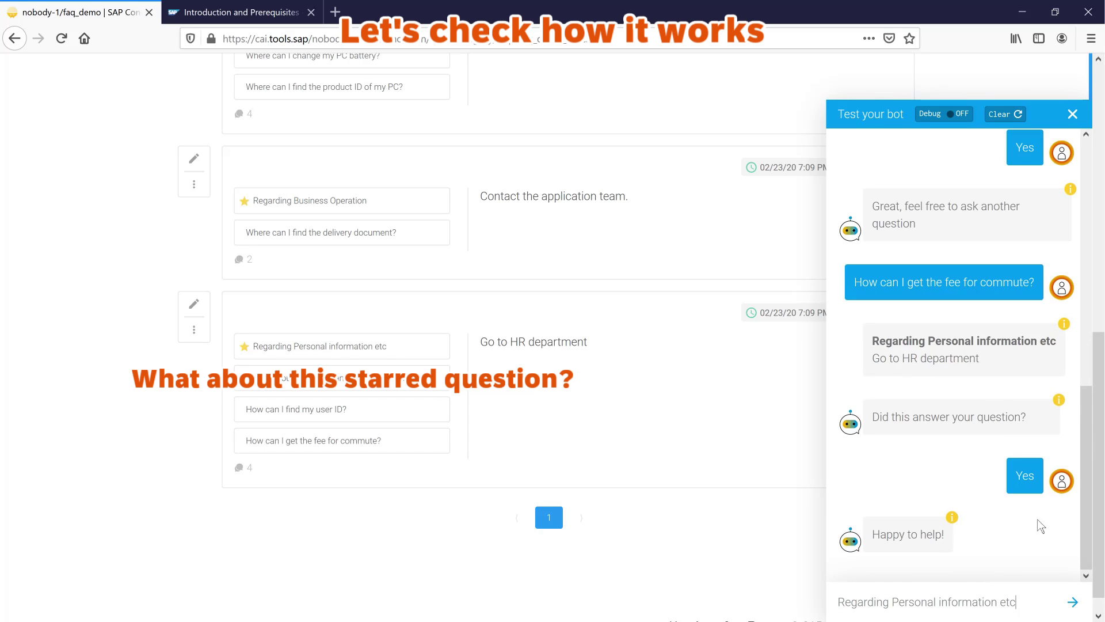
pyautogui.press('Return')
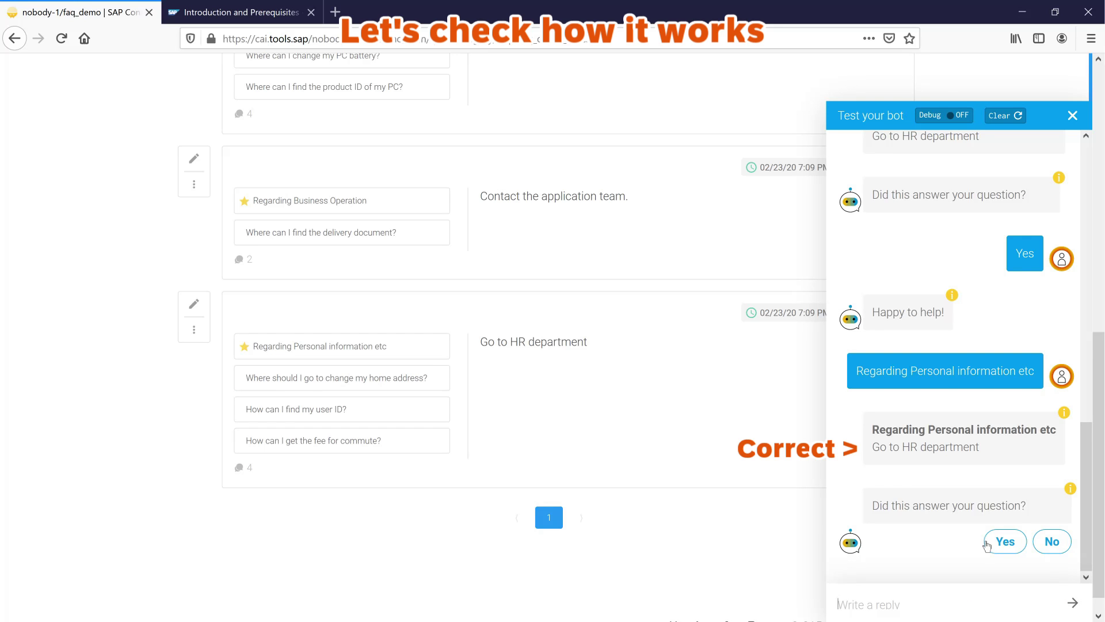
pyautogui.click(1007, 542)
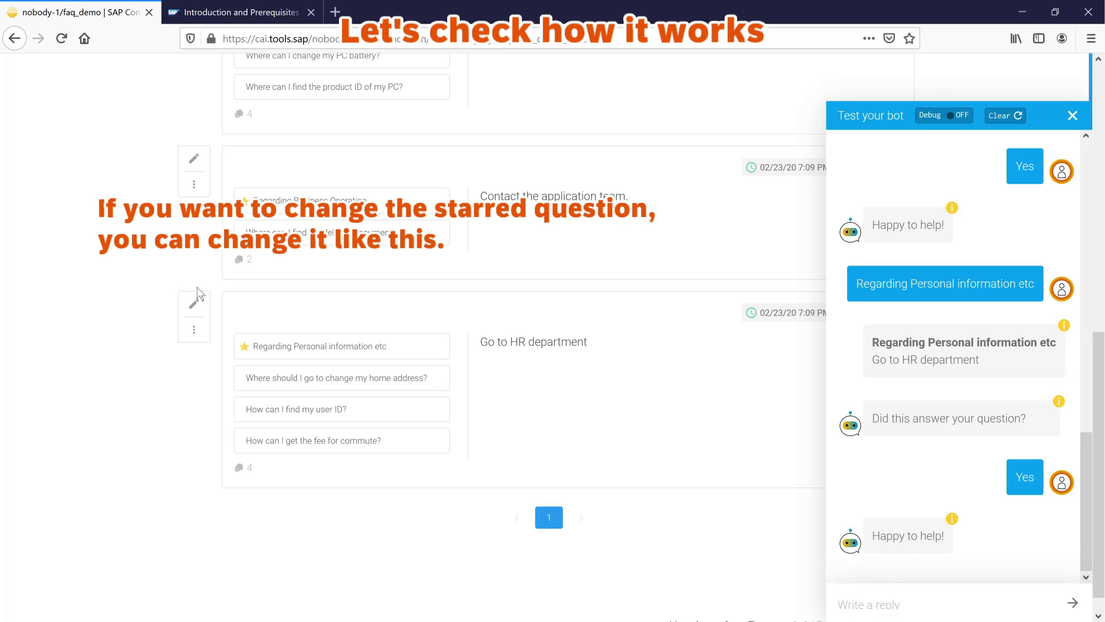
# Star 'How can I find my user ID?' on the HR department Q&A card and save
pyautogui.click(193, 303)
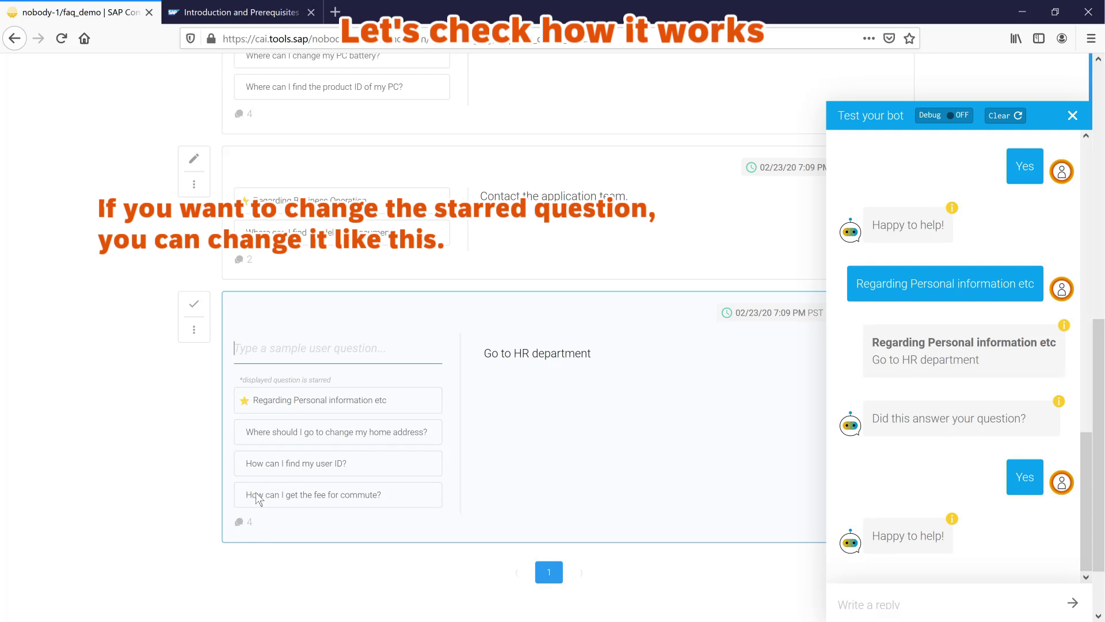
pyautogui.moveTo(338, 464)
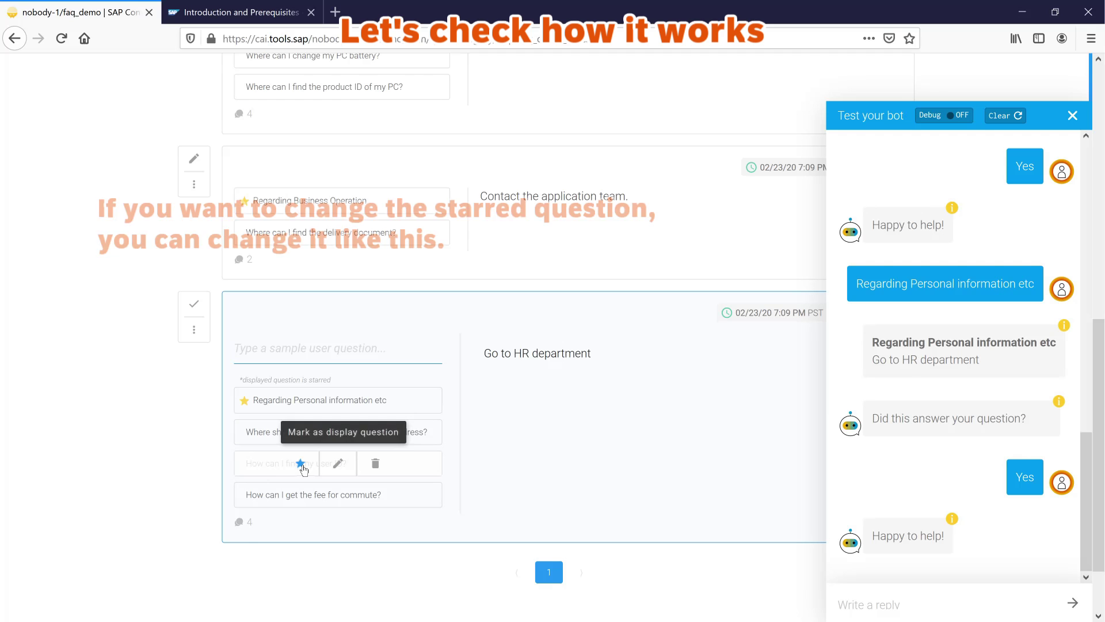
pyautogui.click(300, 464)
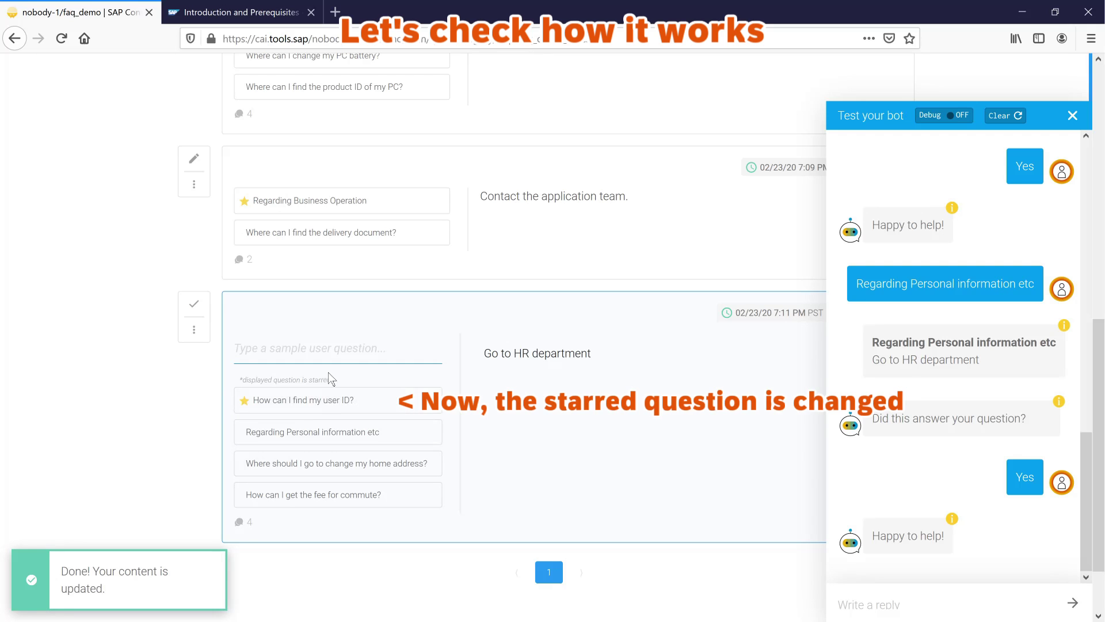
pyautogui.click(194, 303)
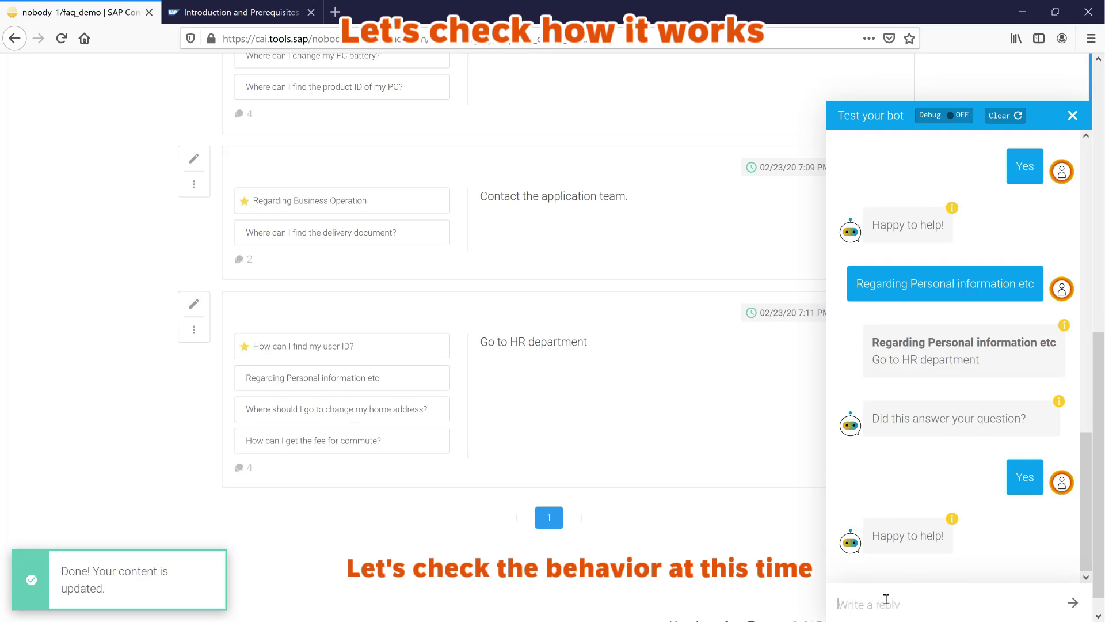
pyautogui.write('Regarding Personal information etc')
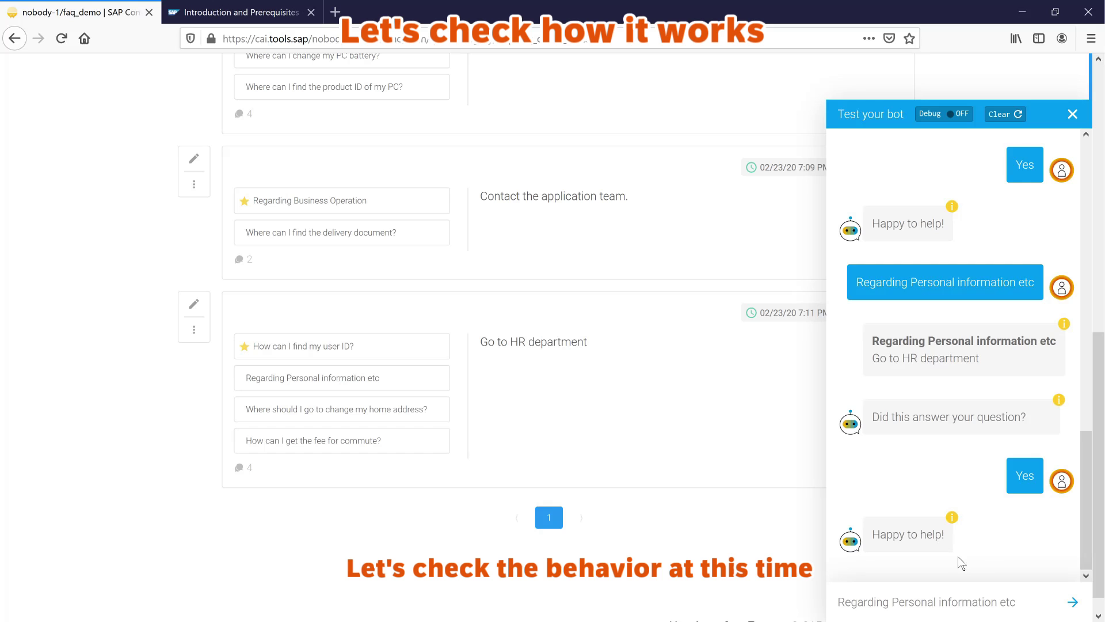
# Resend the personal information question, then re-star 'Regarding Personal information etc' on the HR entry and save
pyautogui.press('Return')
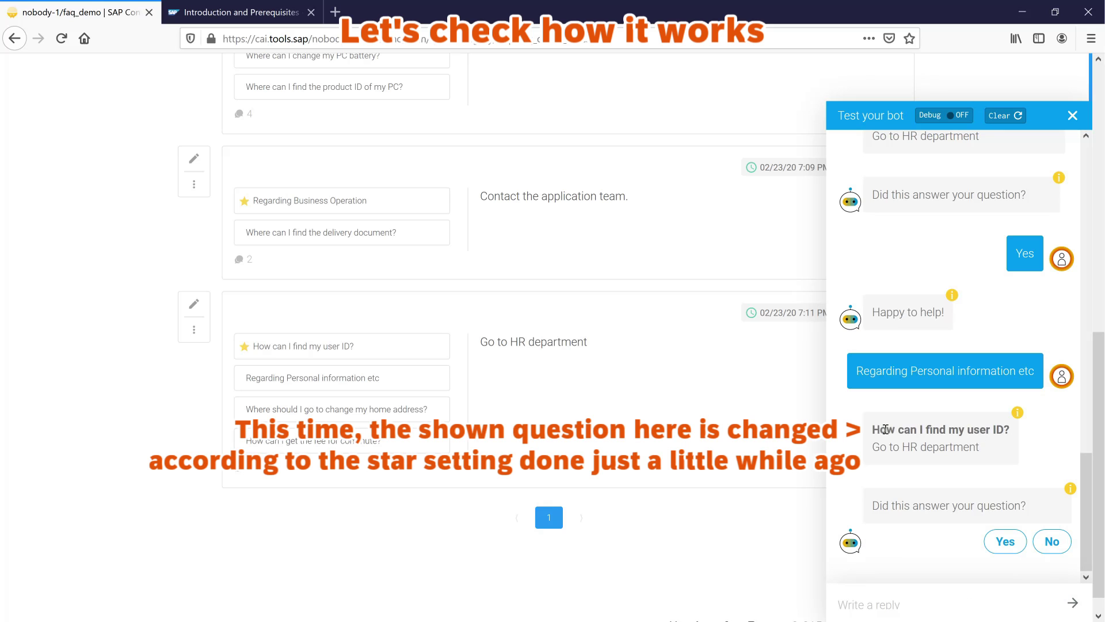
pyautogui.moveTo(872, 429); pyautogui.dragTo(1011, 437)
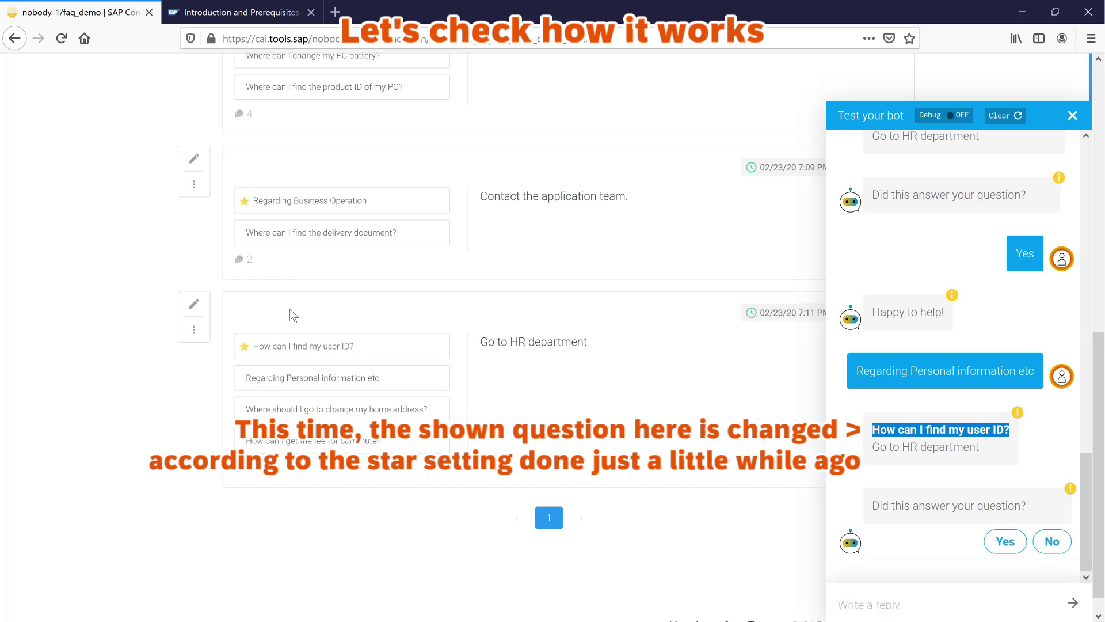
pyautogui.click(193, 304)
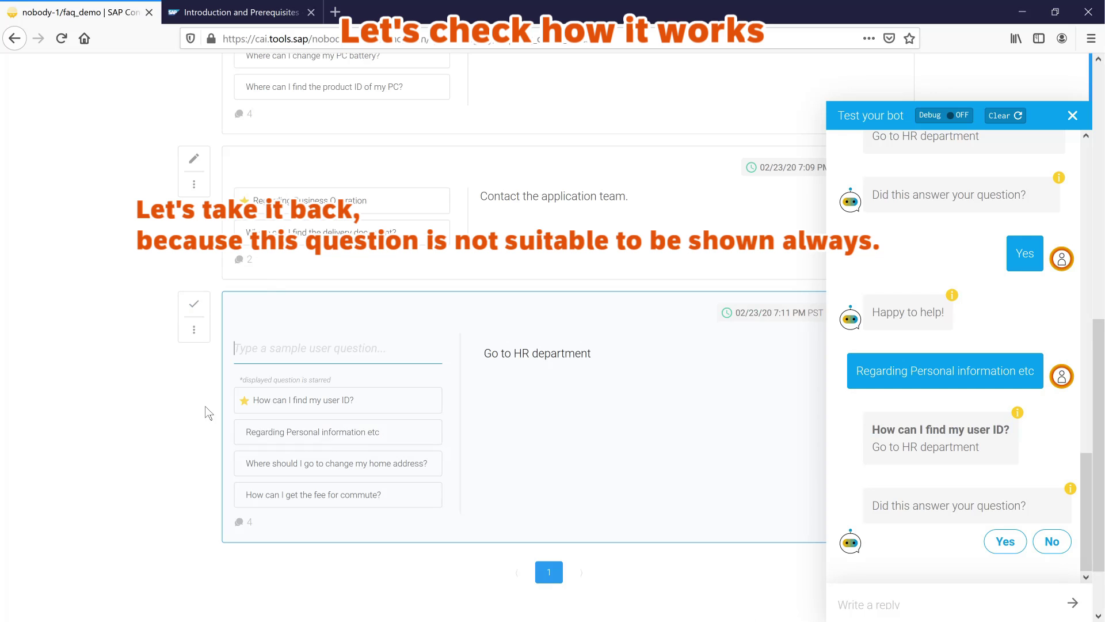
pyautogui.moveTo(337, 431)
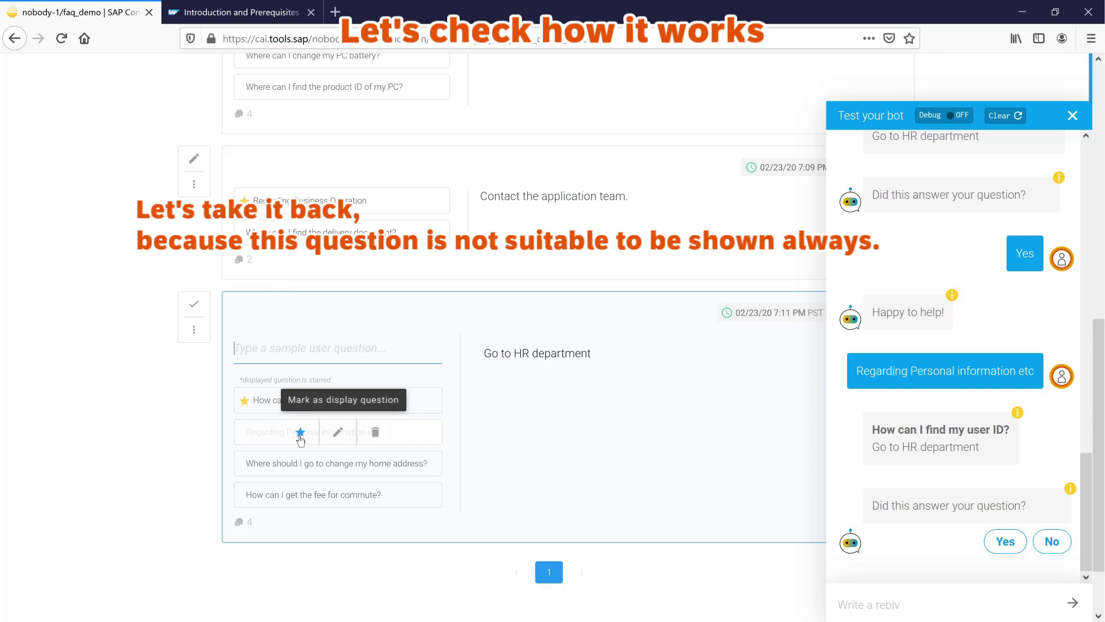
pyautogui.click(300, 433)
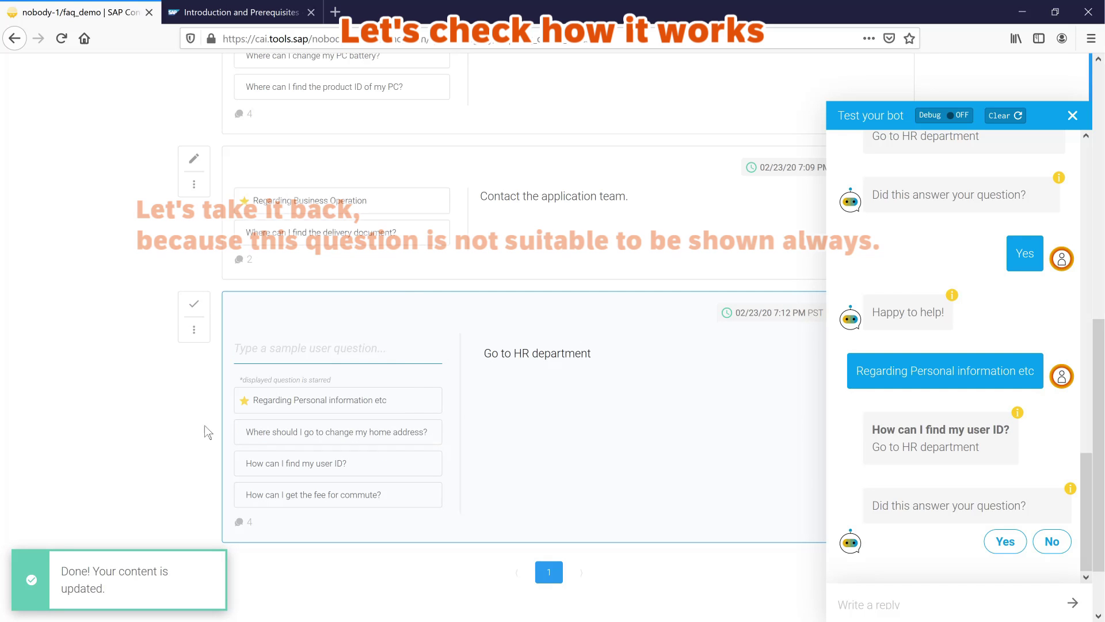
pyautogui.click(199, 307)
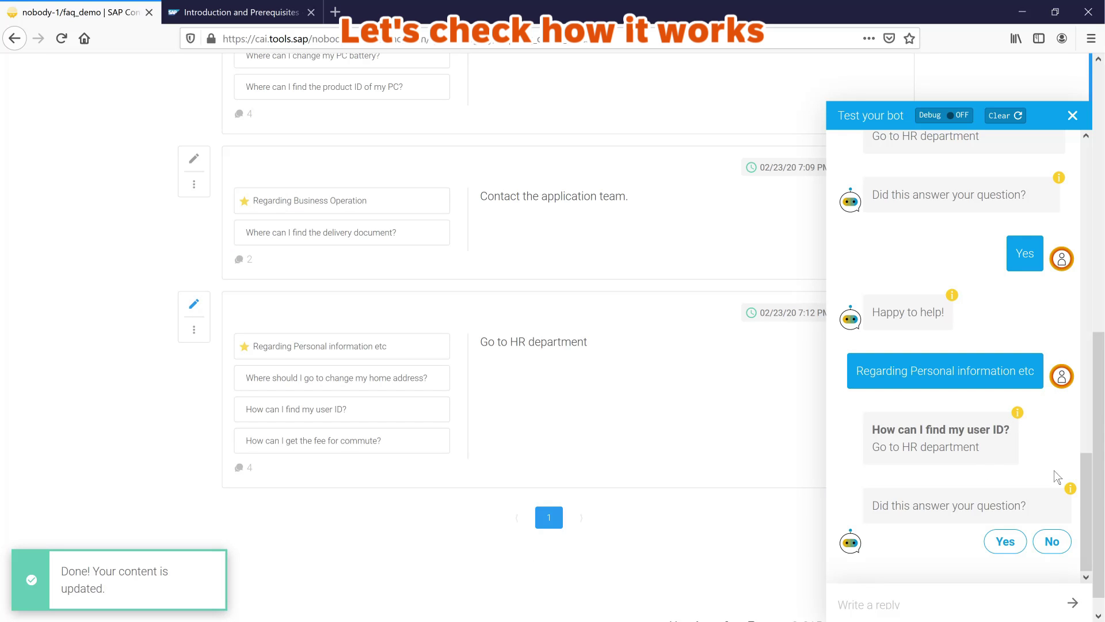
# Mark the HR answer helpful and review its debug JSON of FAQ matches and confidence scores
pyautogui.click(1005, 542)
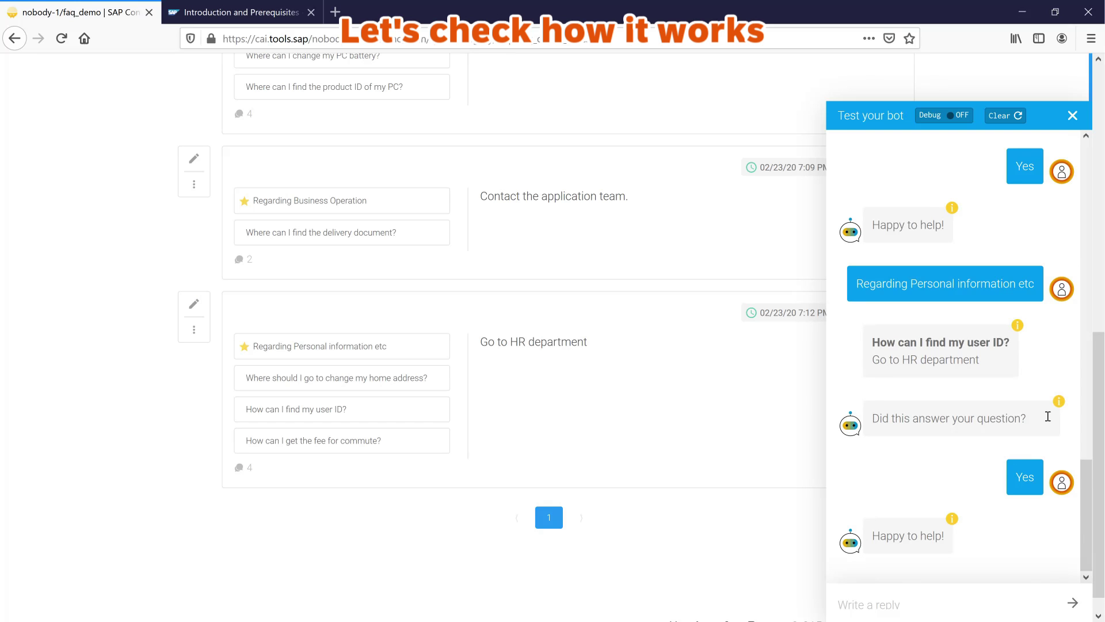
pyautogui.click(1059, 400)
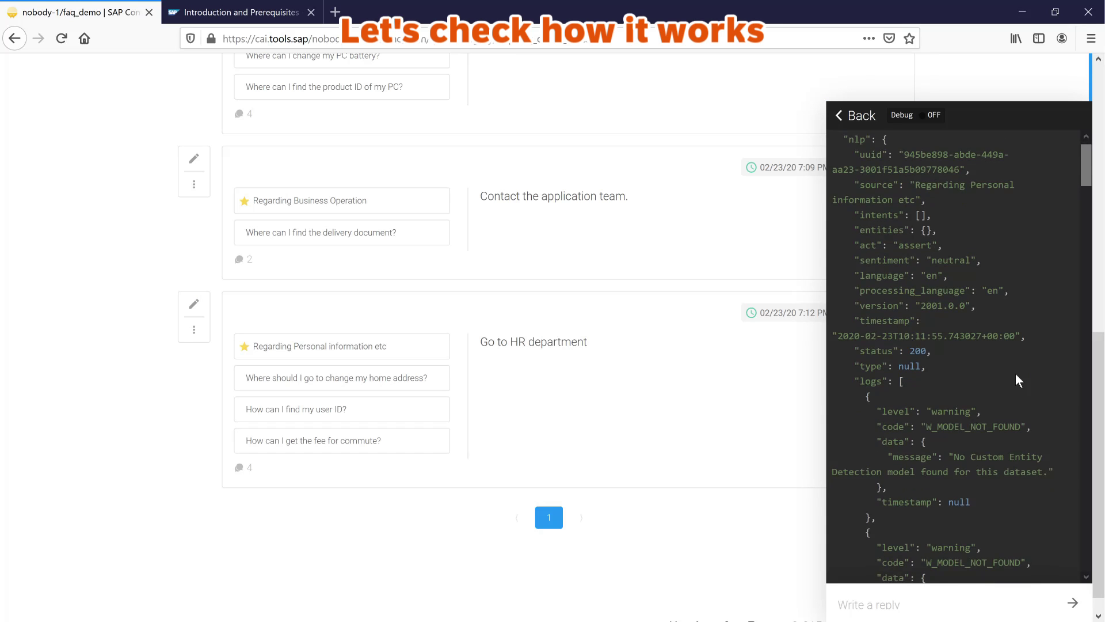
pyautogui.scroll(-2, 1016, 372)
pyautogui.scroll(-1, 1016, 373)
pyautogui.scroll(-2, 1016, 373)
pyautogui.scroll(-1, 1017, 374)
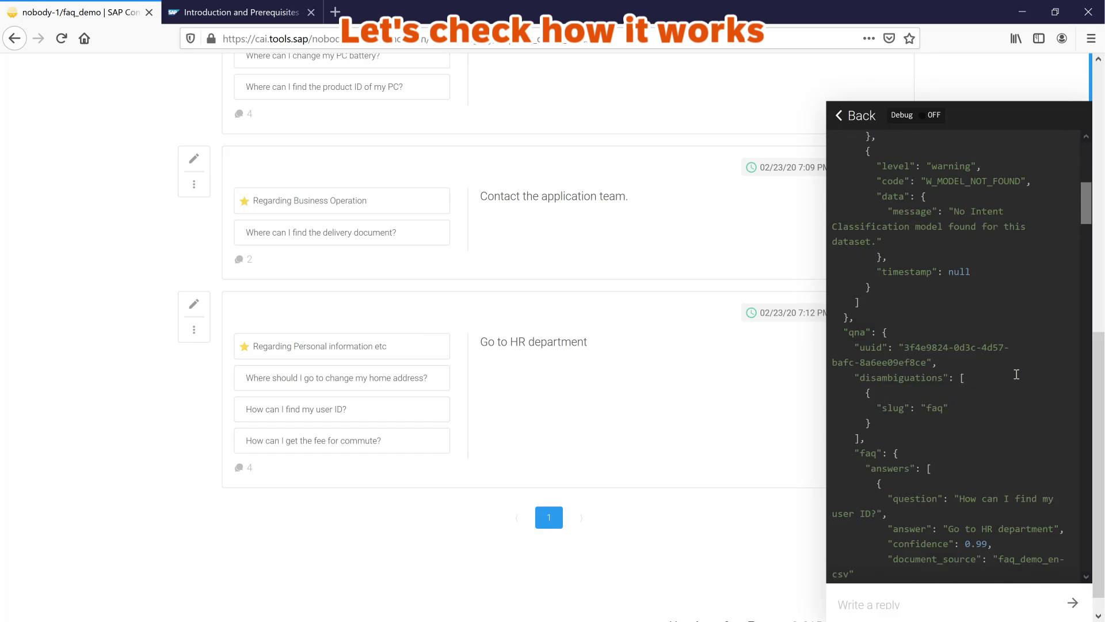
pyautogui.scroll(-3, 1016, 374)
pyautogui.scroll(-2, 1011, 374)
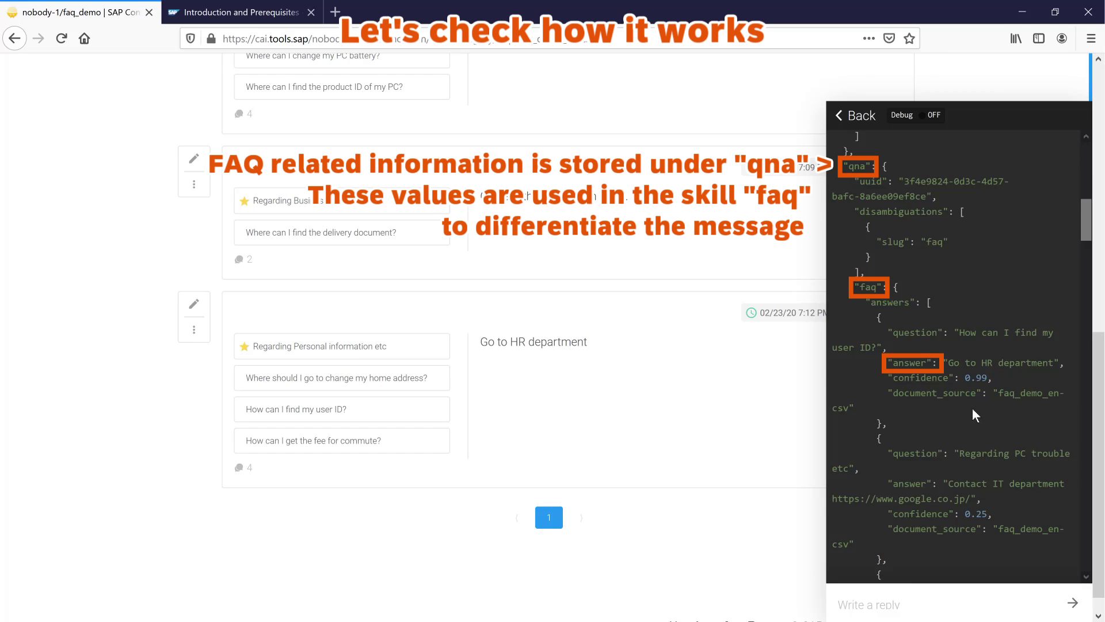
pyautogui.scroll(-2, 971, 409)
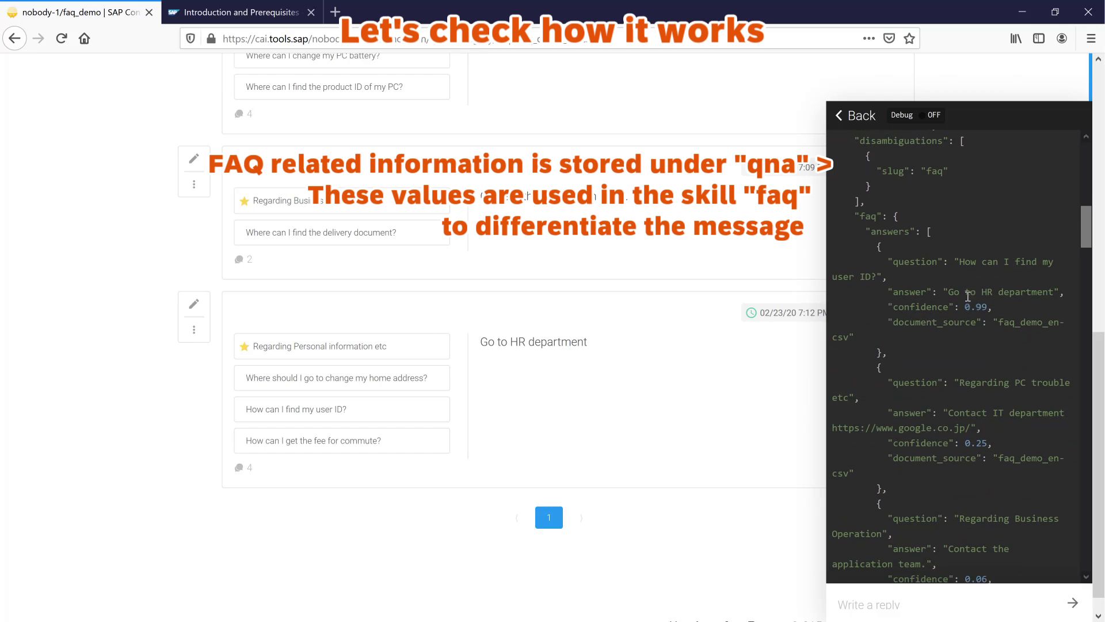
pyautogui.scroll(-3, 977, 418)
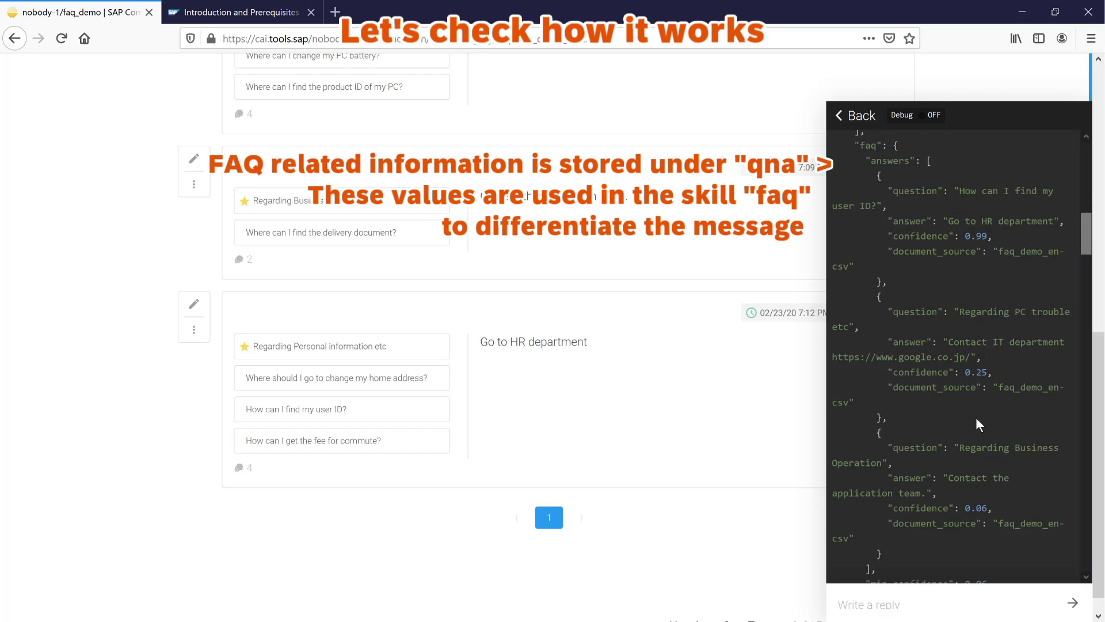
pyautogui.scroll(-3, 977, 419)
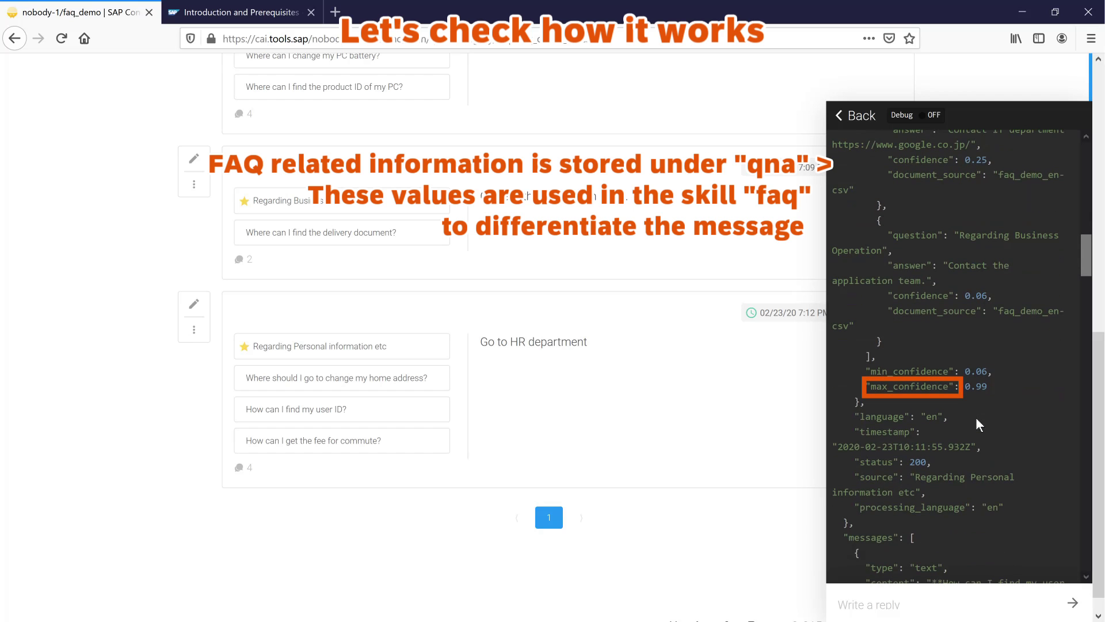
pyautogui.scroll(2, 975, 418)
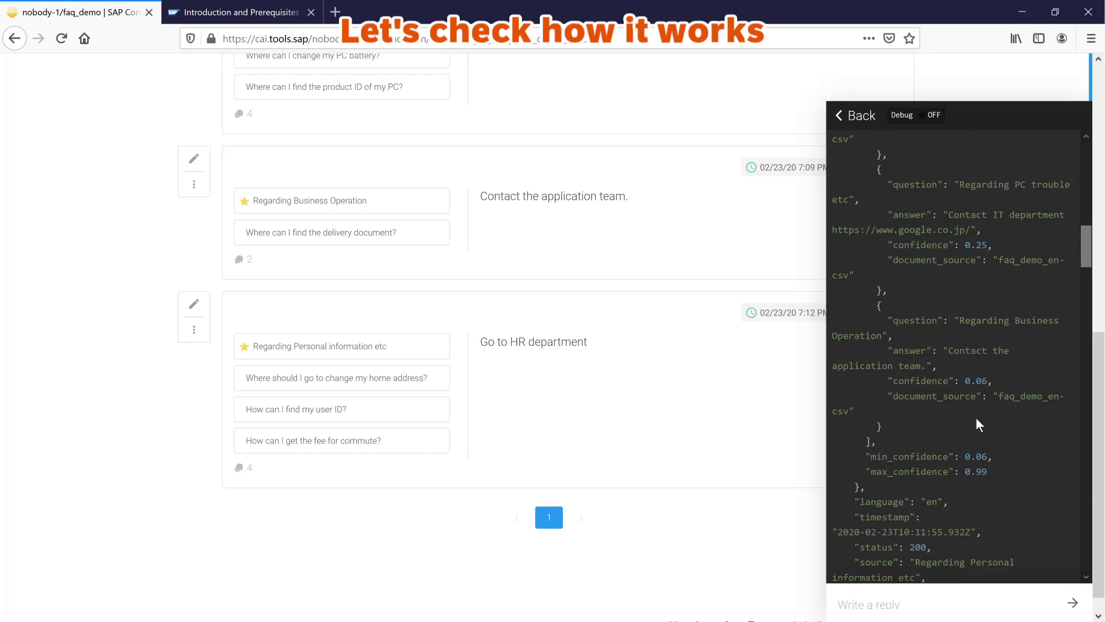
pyautogui.scroll(2, 975, 417)
pyautogui.scroll(2, 975, 417)
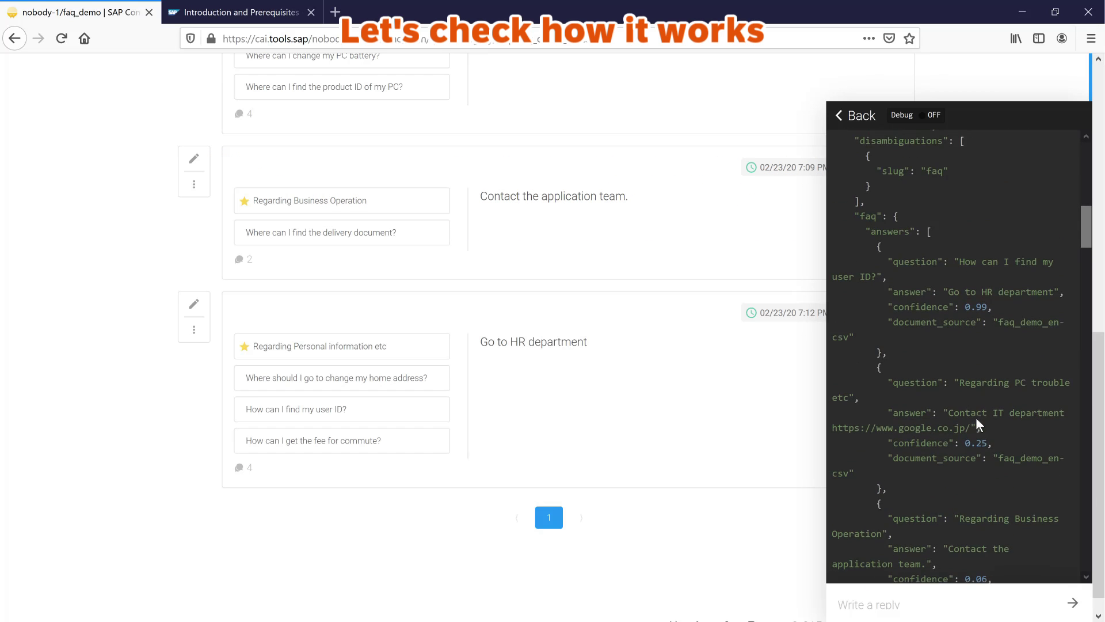
pyautogui.scroll(1, 970, 414)
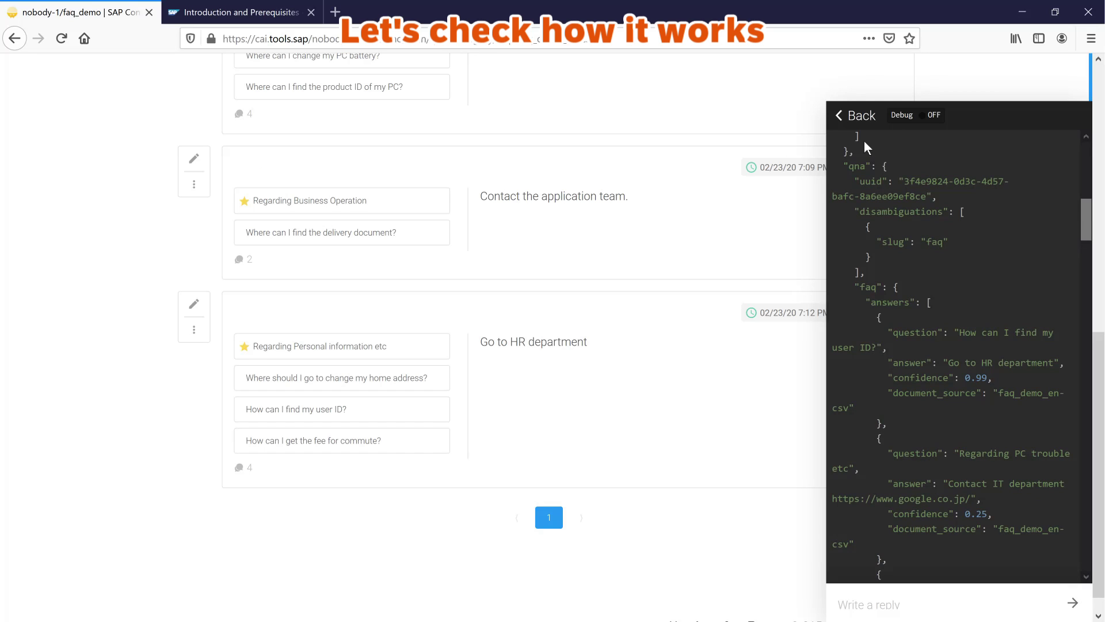
pyautogui.click(861, 121)
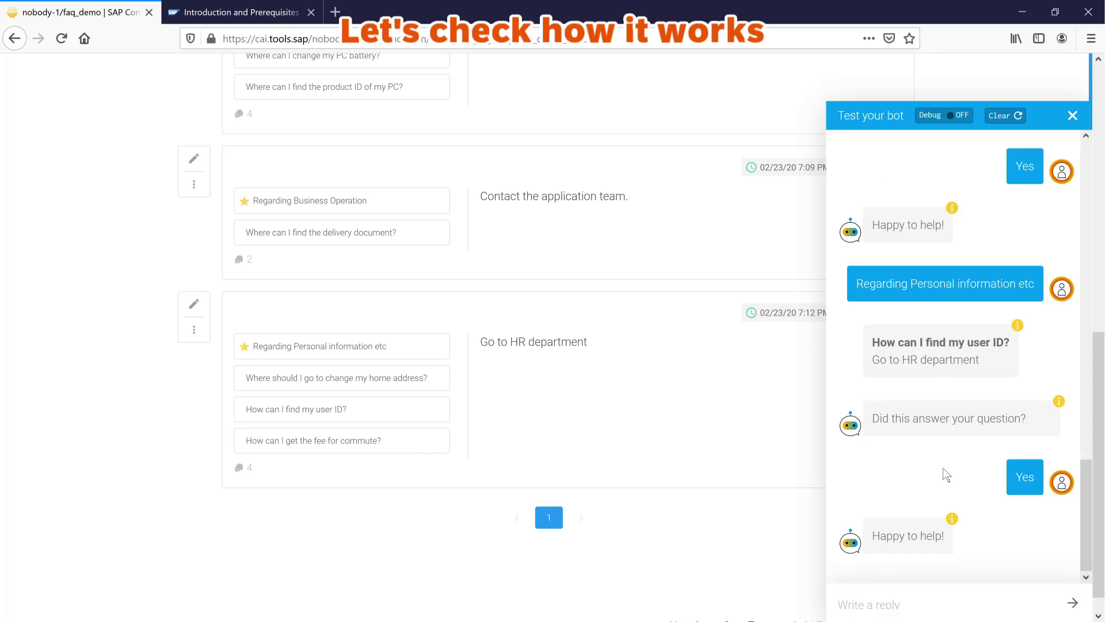
pyautogui.scroll(2, 937, 468)
pyautogui.scroll(2, 937, 468)
pyautogui.scroll(2, 937, 468)
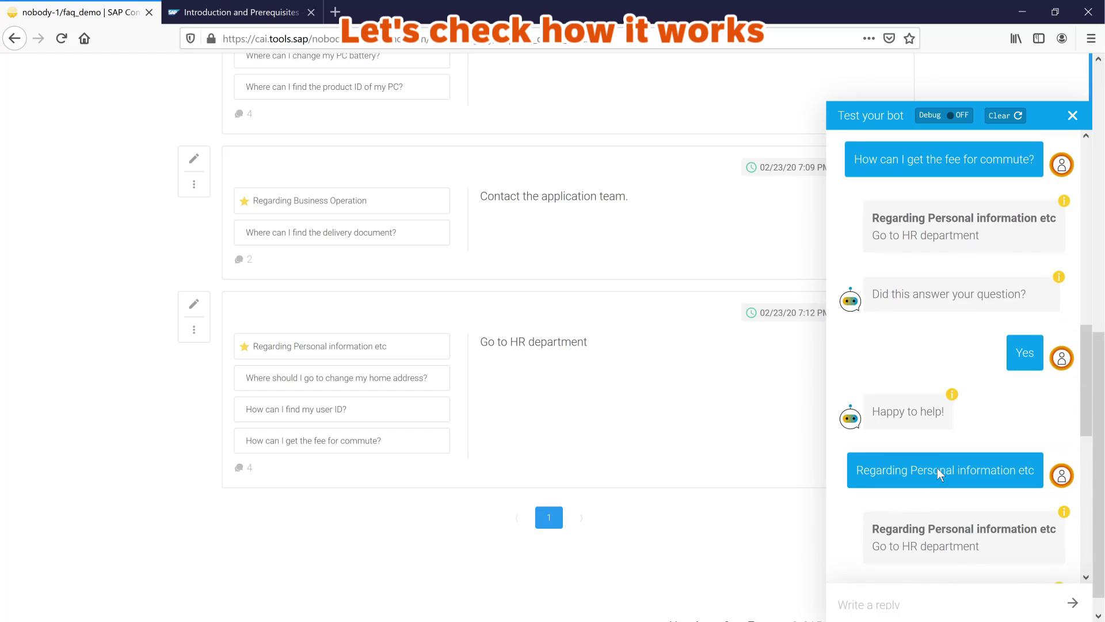
pyautogui.scroll(2, 936, 468)
pyautogui.scroll(3, 937, 467)
pyautogui.scroll(3, 937, 468)
pyautogui.scroll(1, 937, 468)
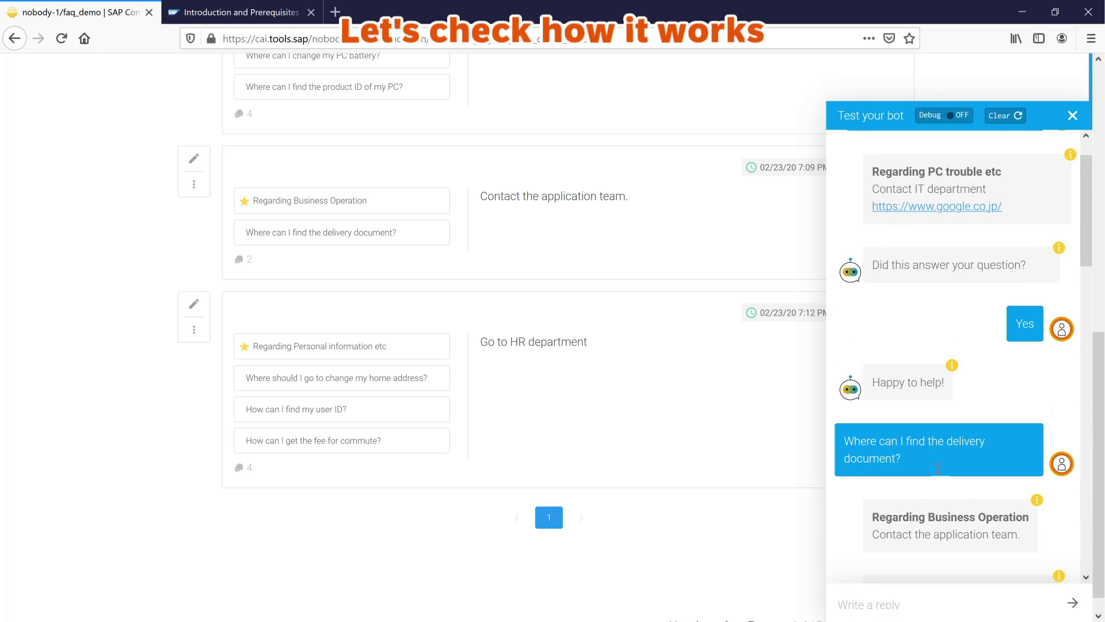
pyautogui.scroll(1, 936, 469)
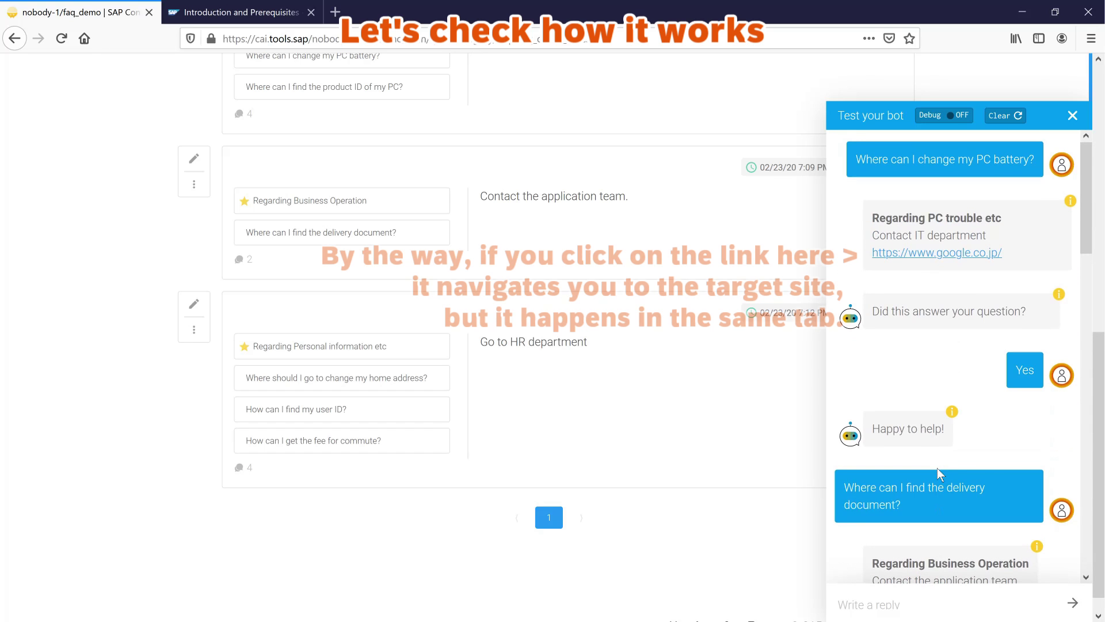
# Follow the google.co.jp link in the bot's answer and come back to the FAQ document page
pyautogui.click(916, 252)
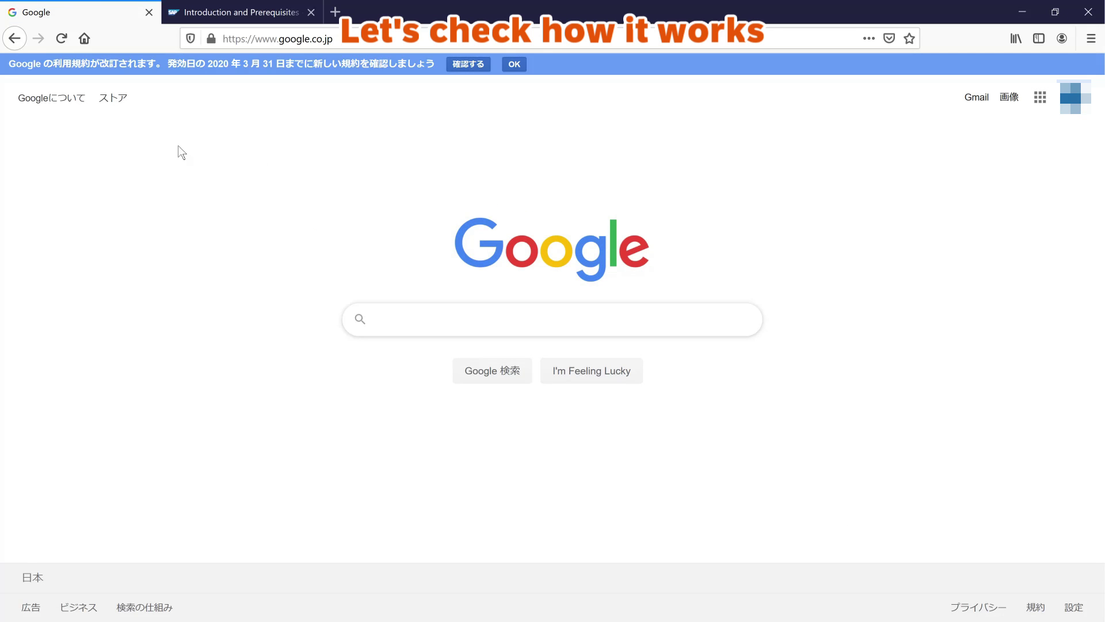
pyautogui.click(17, 42)
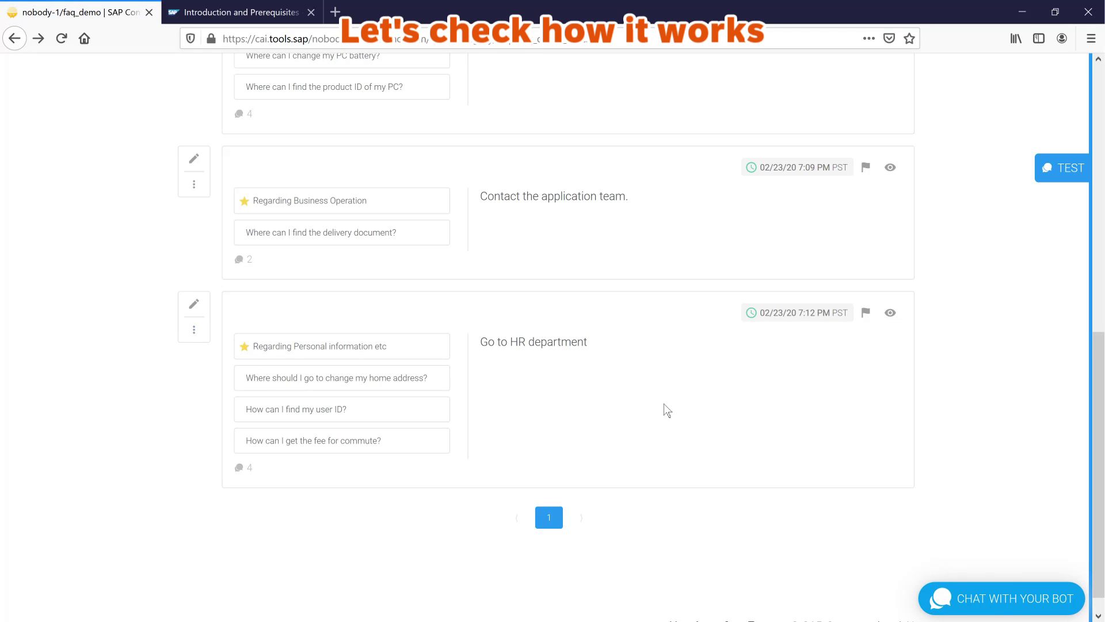
# Open the emptied test chat with the bot and close it again
pyautogui.click(989, 604)
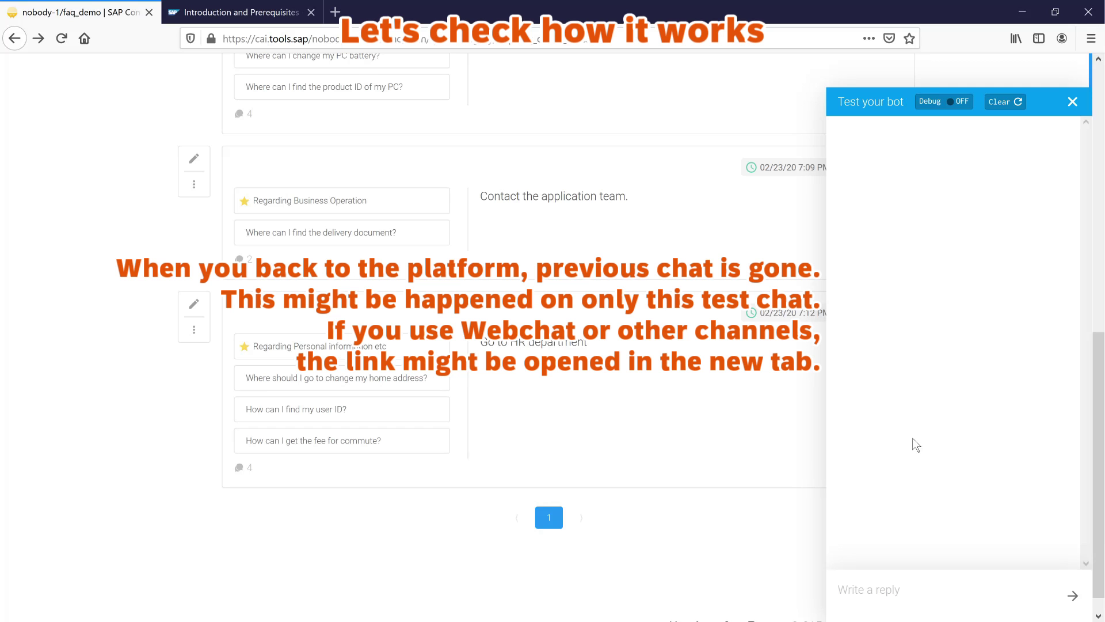
pyautogui.click(1071, 102)
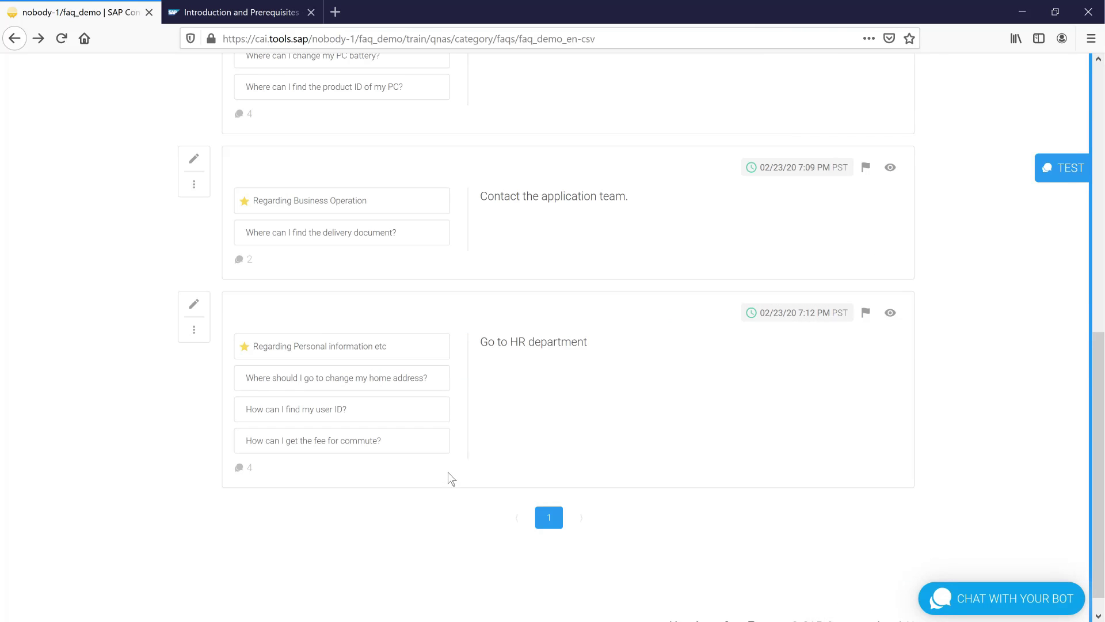
pyautogui.scroll(1, 448, 473)
pyautogui.scroll(1, 448, 472)
pyautogui.scroll(2, 448, 471)
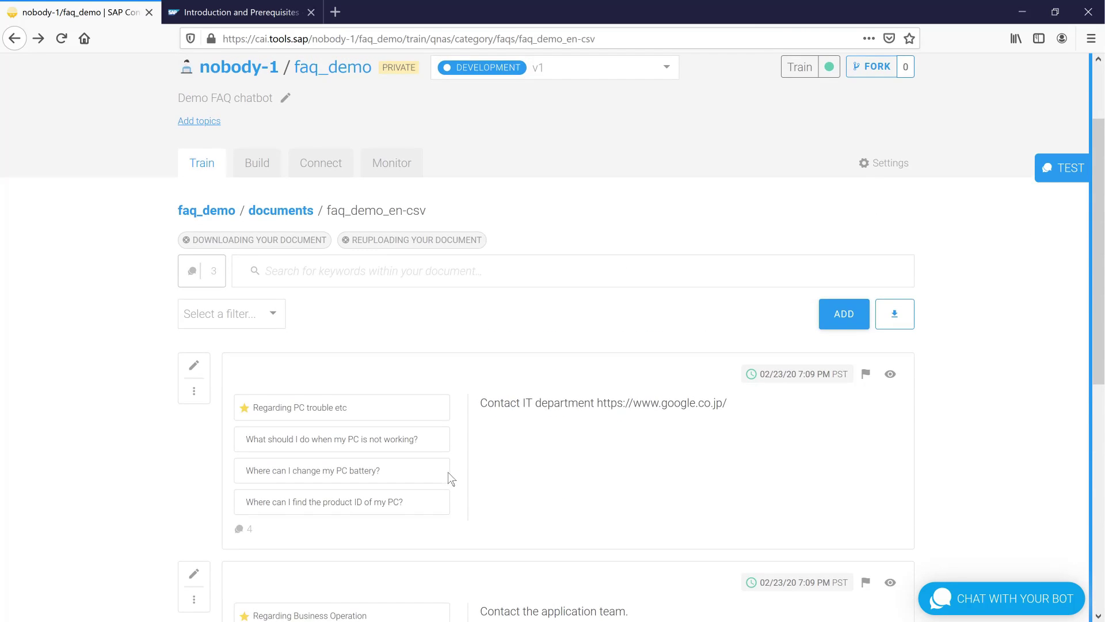
pyautogui.scroll(1, 448, 472)
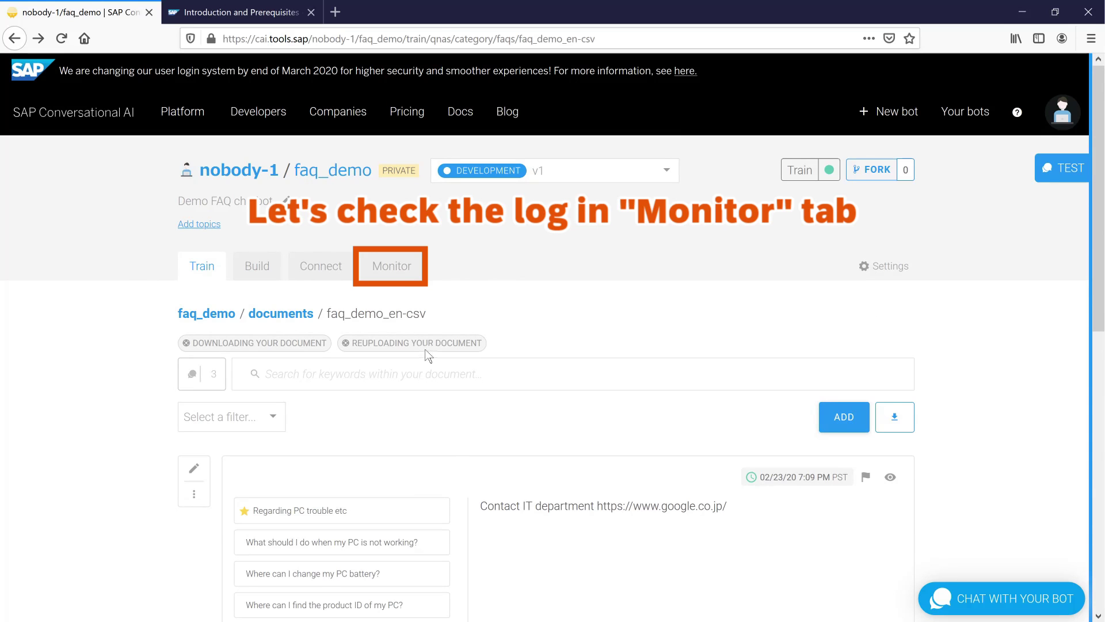
# Refresh the Monitor log feed and expand matches for the battery, delivery, commute and personal-information queries
pyautogui.click(393, 268)
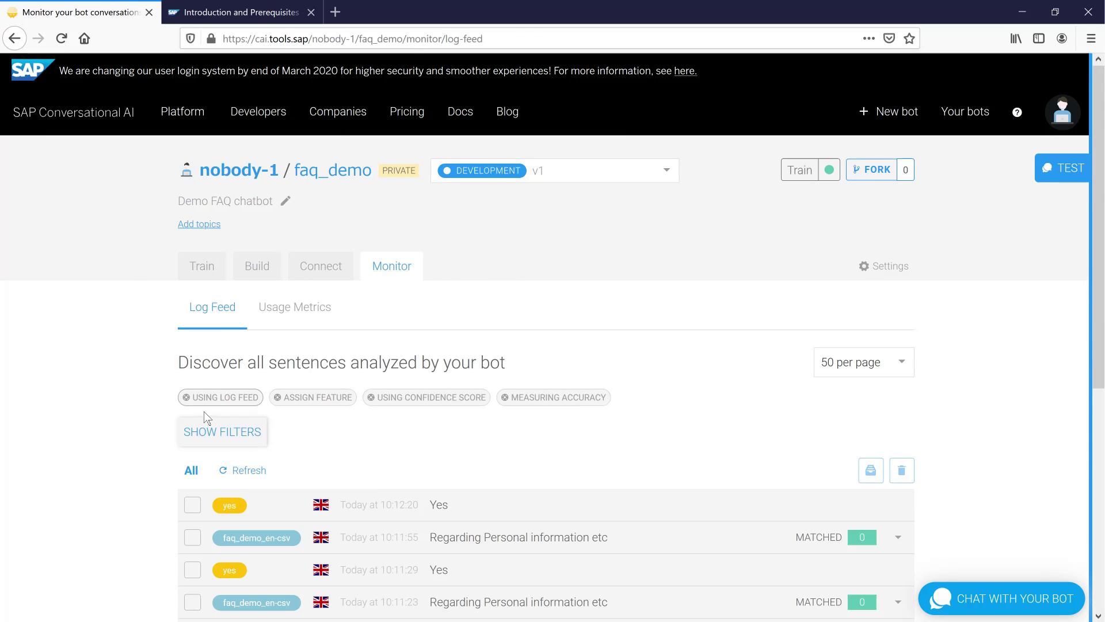
pyautogui.scroll(-1, 126, 453)
pyautogui.scroll(-2, 125, 454)
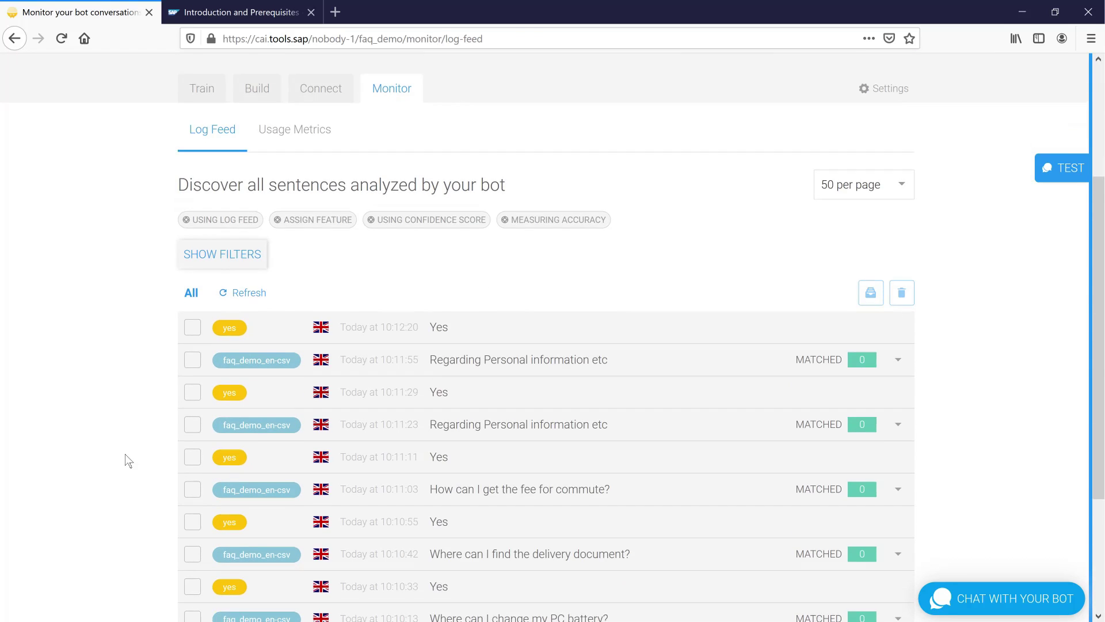
pyautogui.scroll(-1, 125, 453)
pyautogui.click(256, 267)
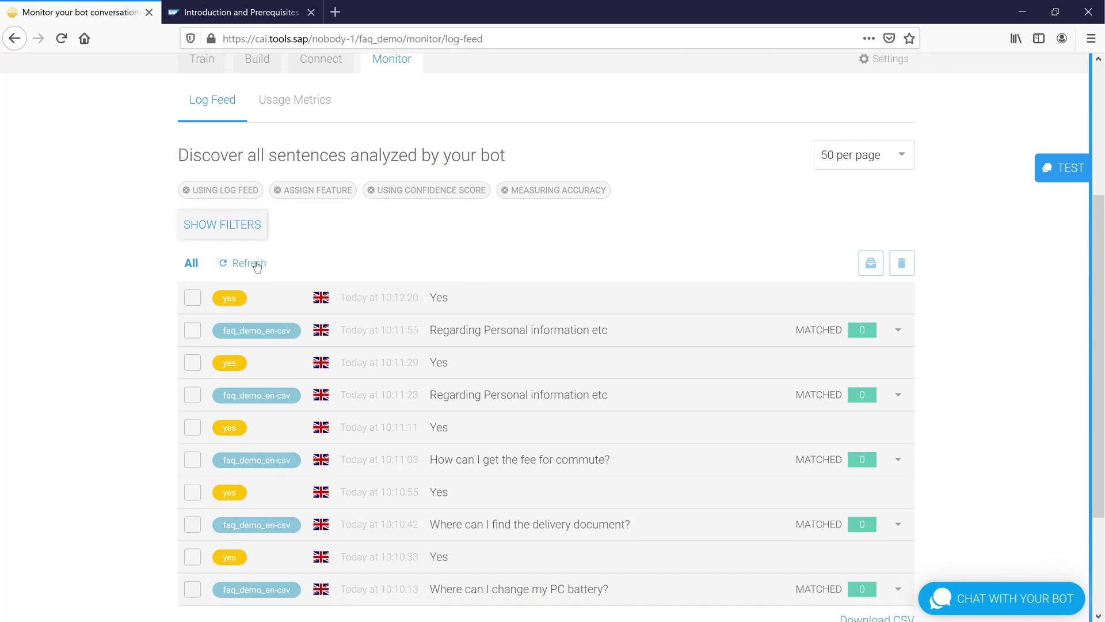
pyautogui.scroll(-2, 179, 374)
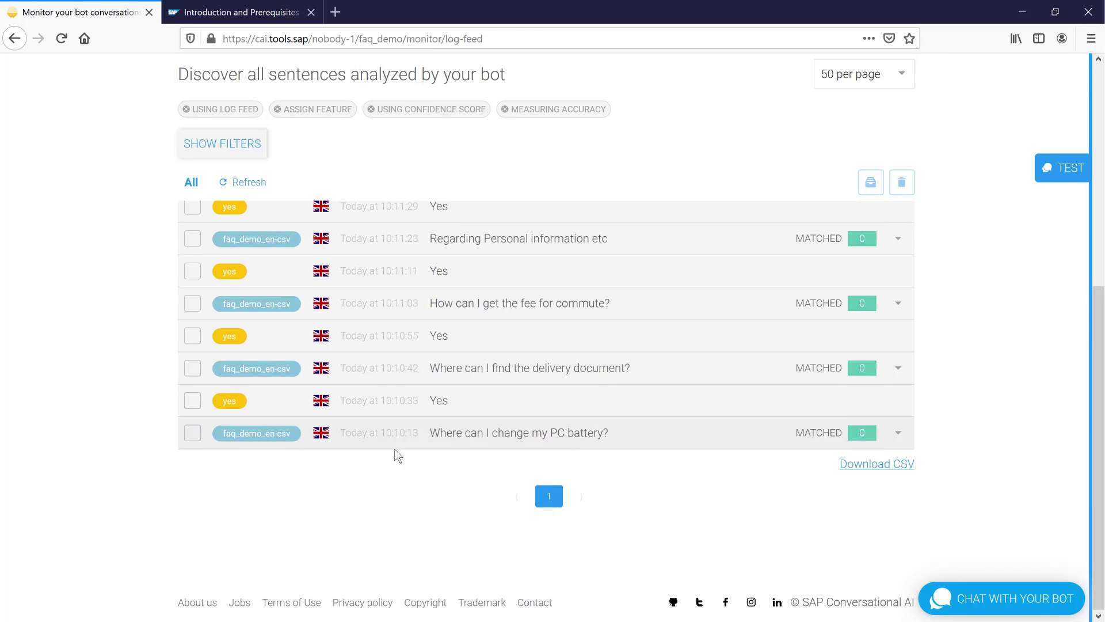
pyautogui.click(899, 434)
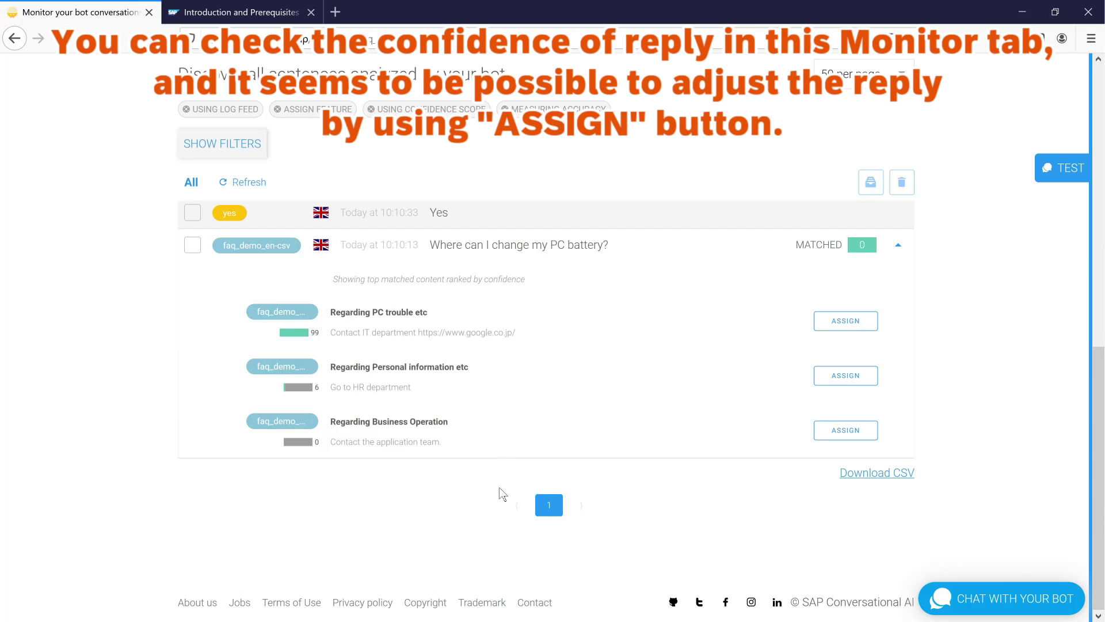
pyautogui.scroll(3, 518, 505)
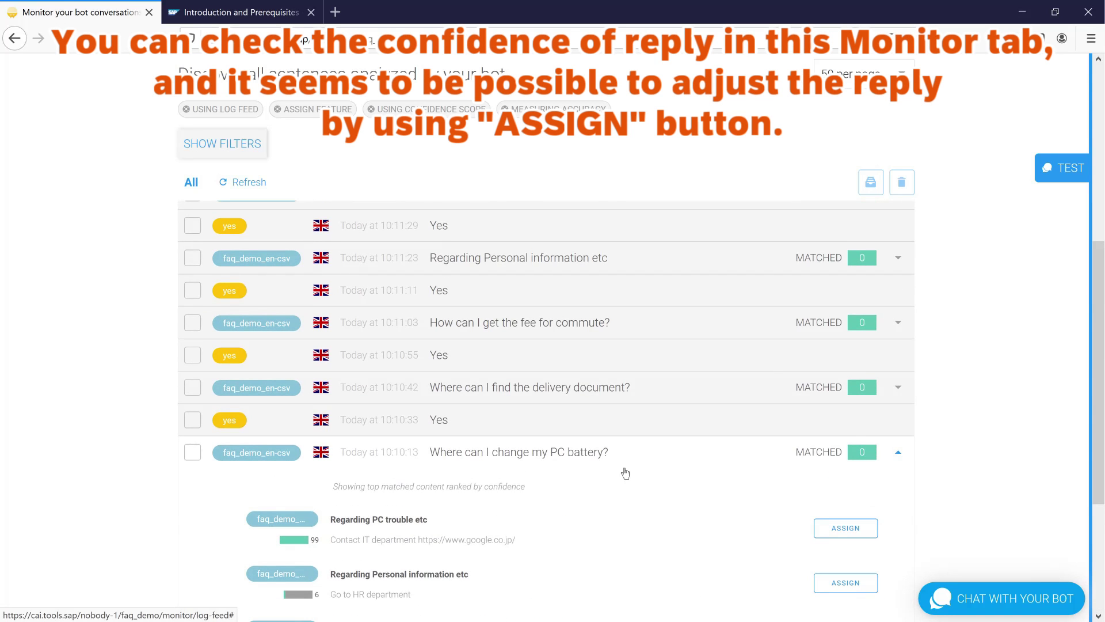
pyautogui.click(898, 386)
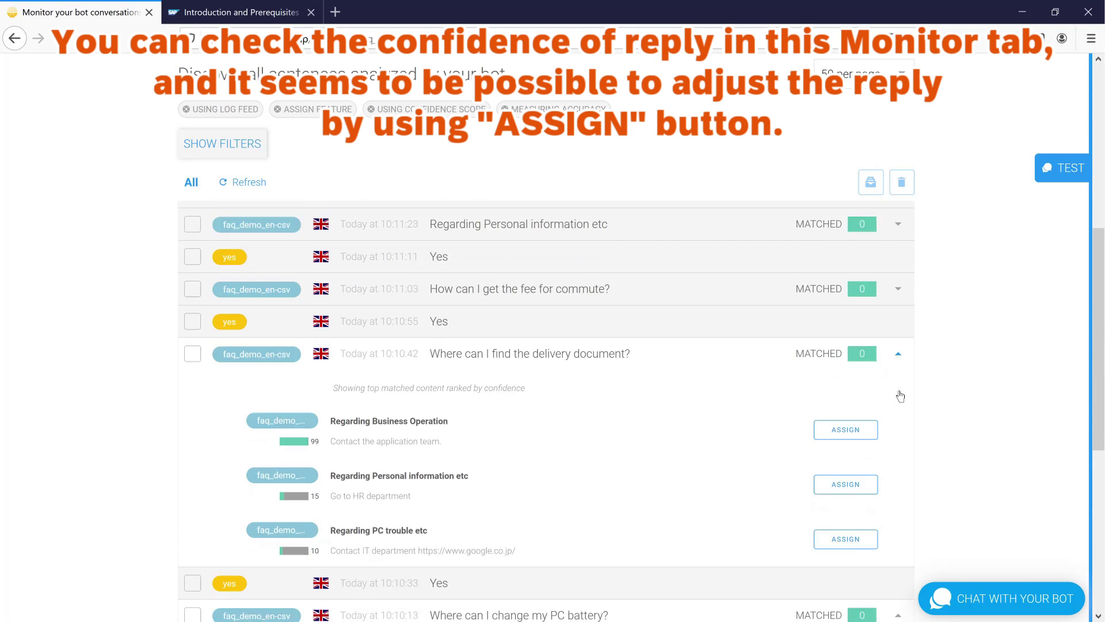
pyautogui.scroll(-1, 900, 396)
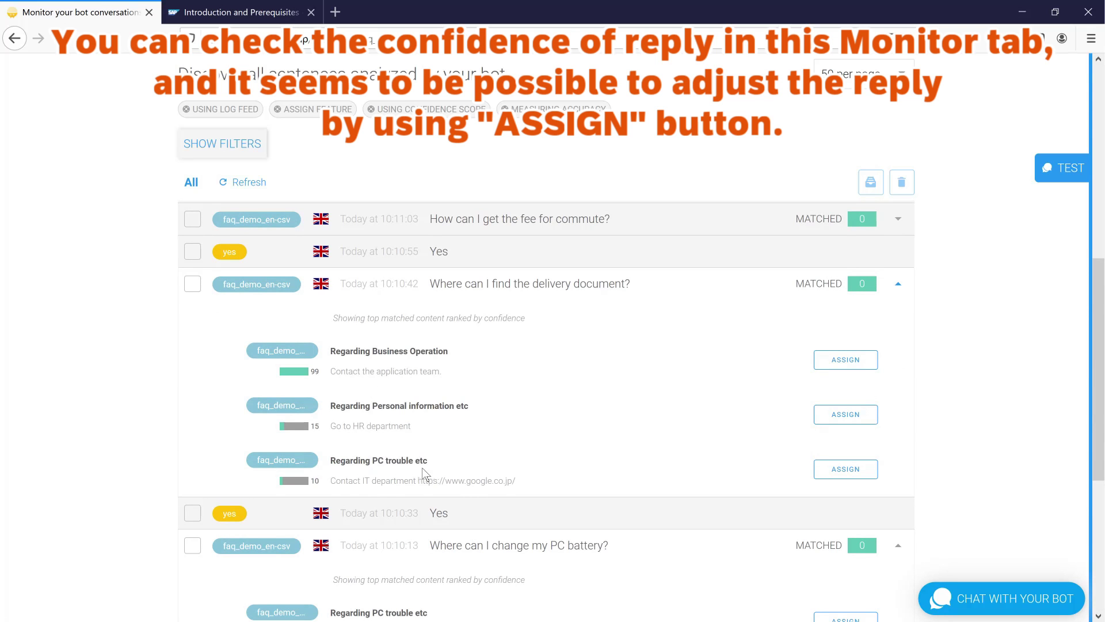
pyautogui.scroll(2, 789, 462)
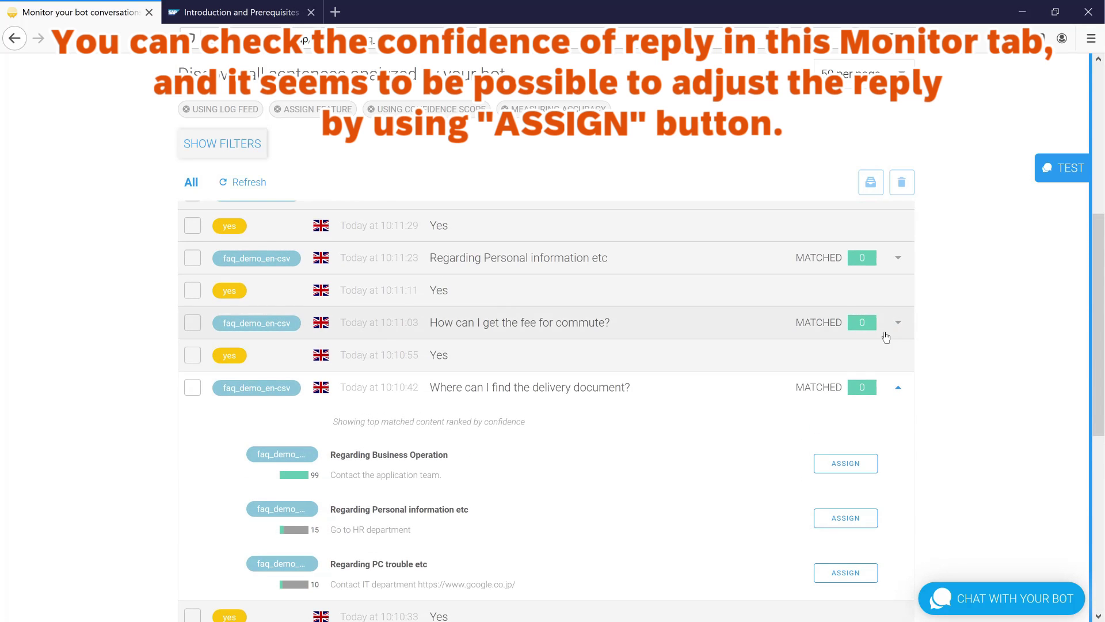
pyautogui.click(897, 323)
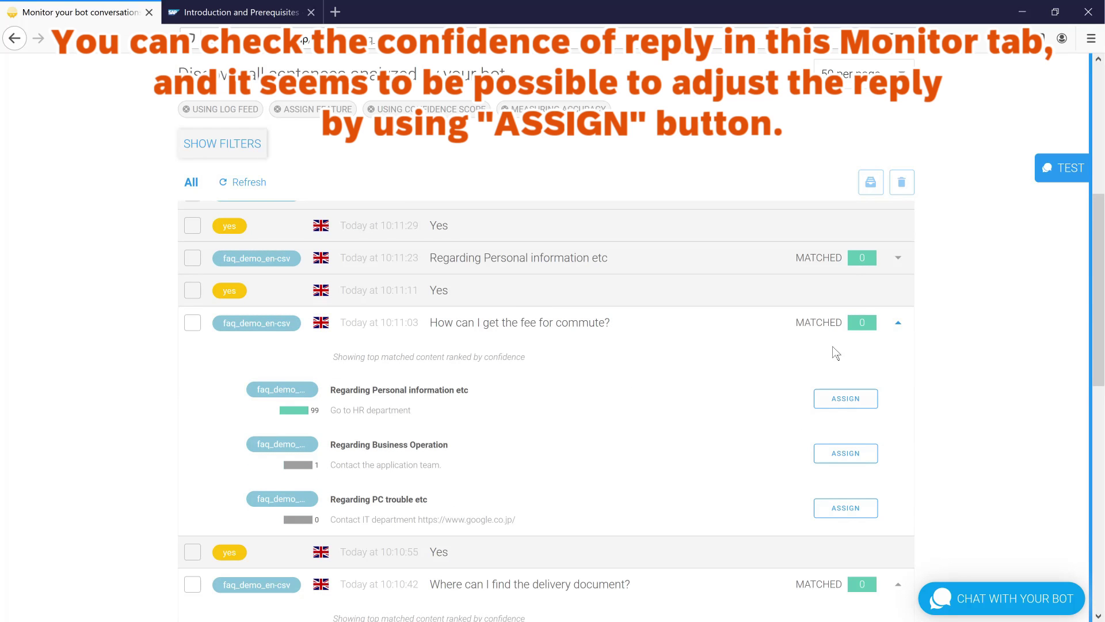
pyautogui.click(898, 258)
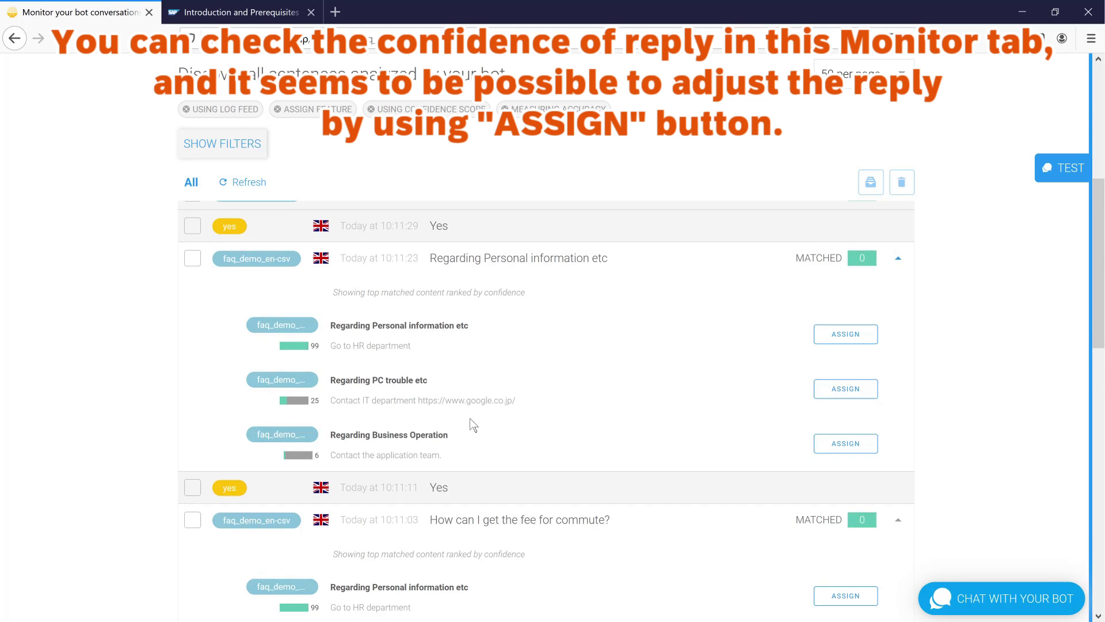
pyautogui.scroll(1, 470, 425)
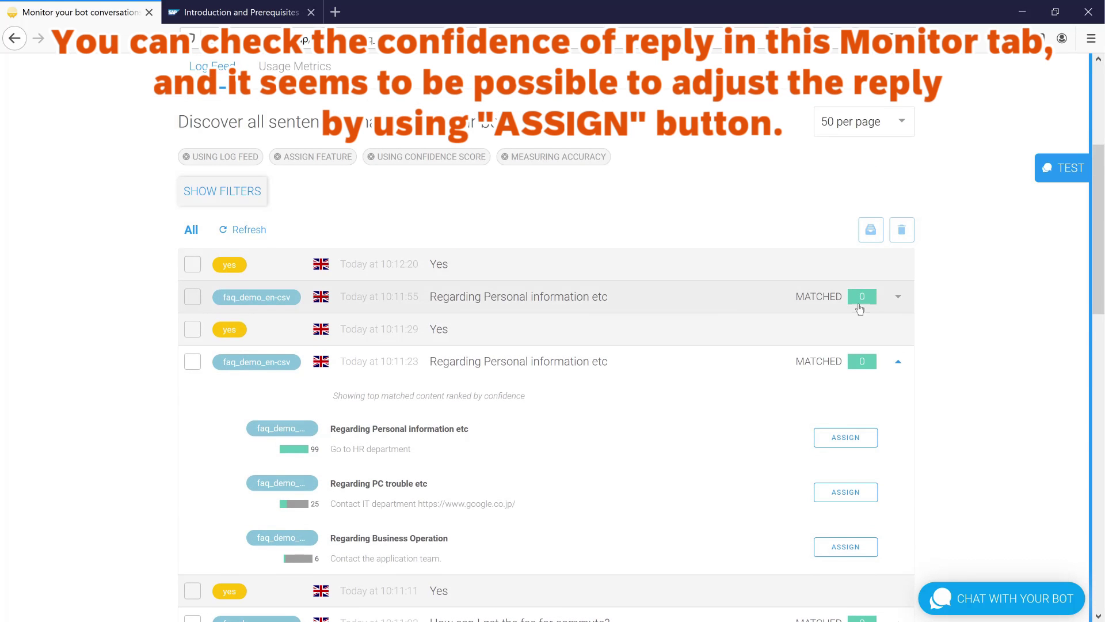
pyautogui.click(898, 298)
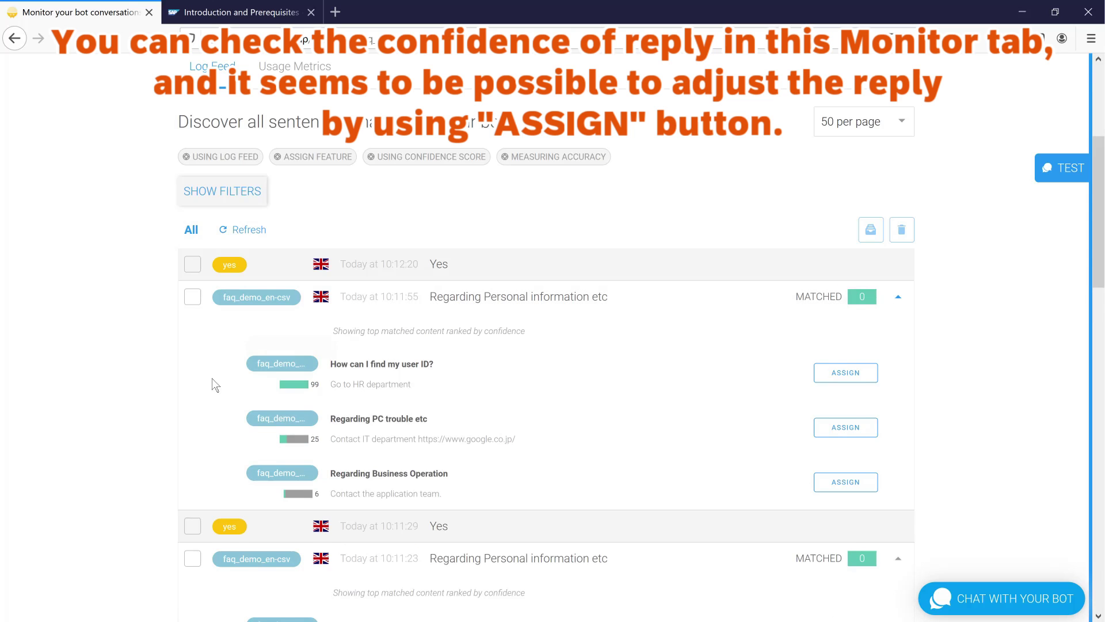
pyautogui.scroll(2, 135, 373)
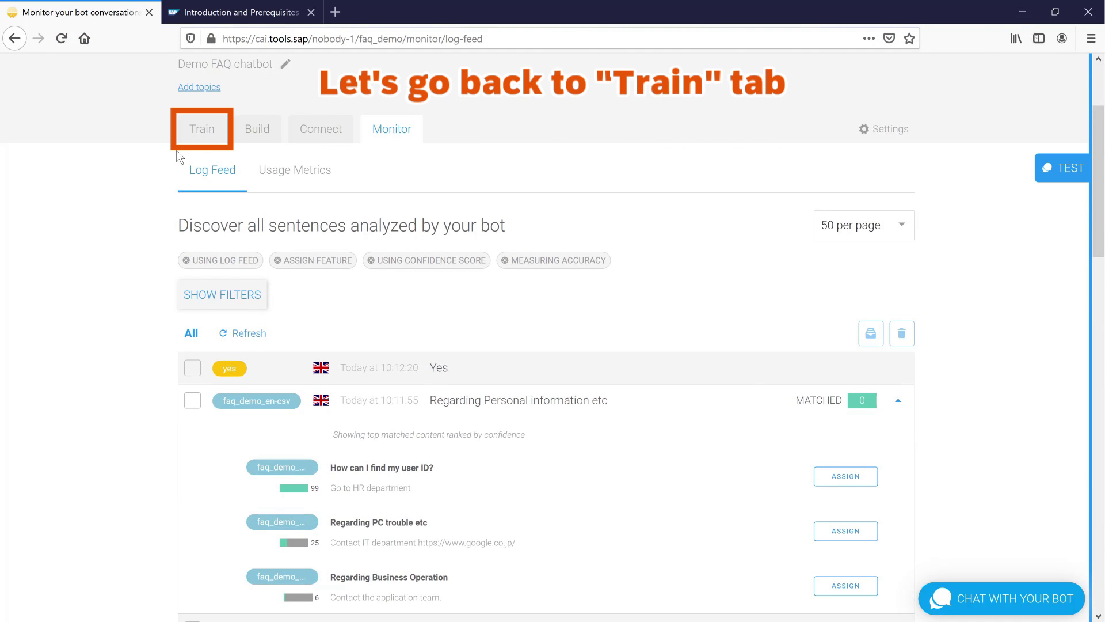
# Add German as a second training language for the faq_demo bot from the Train tab
pyautogui.click(202, 140)
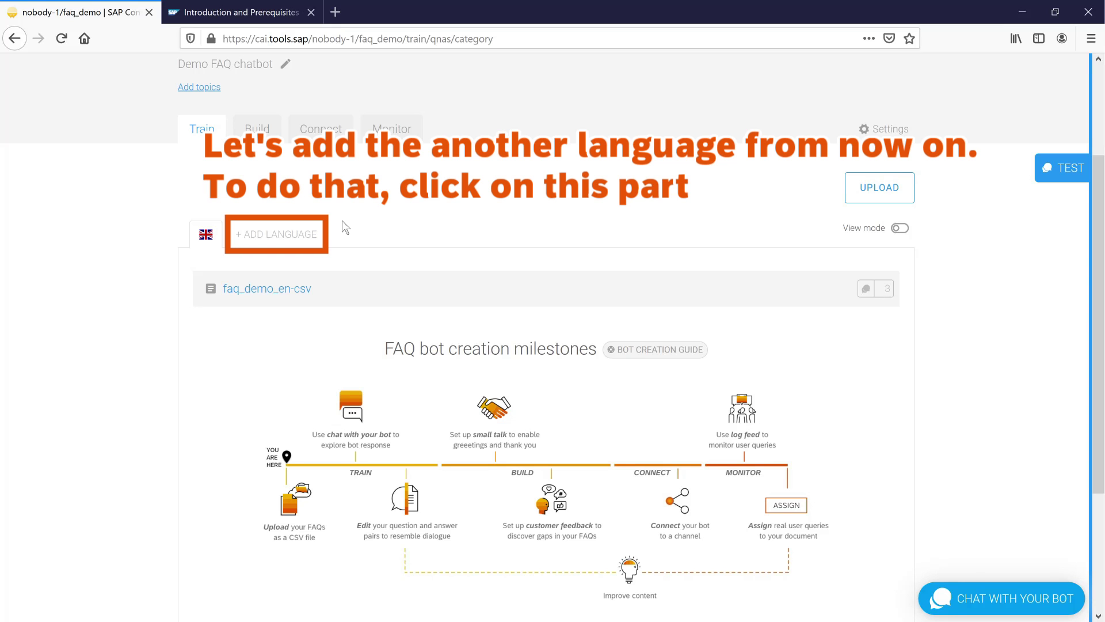
pyautogui.click(284, 238)
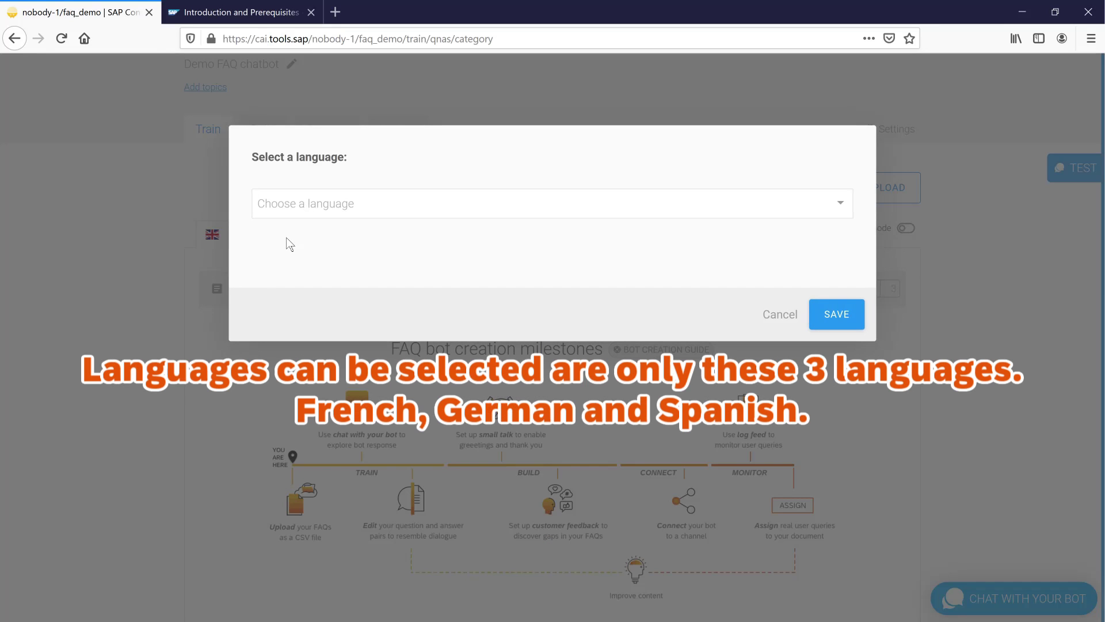
pyautogui.click(839, 207)
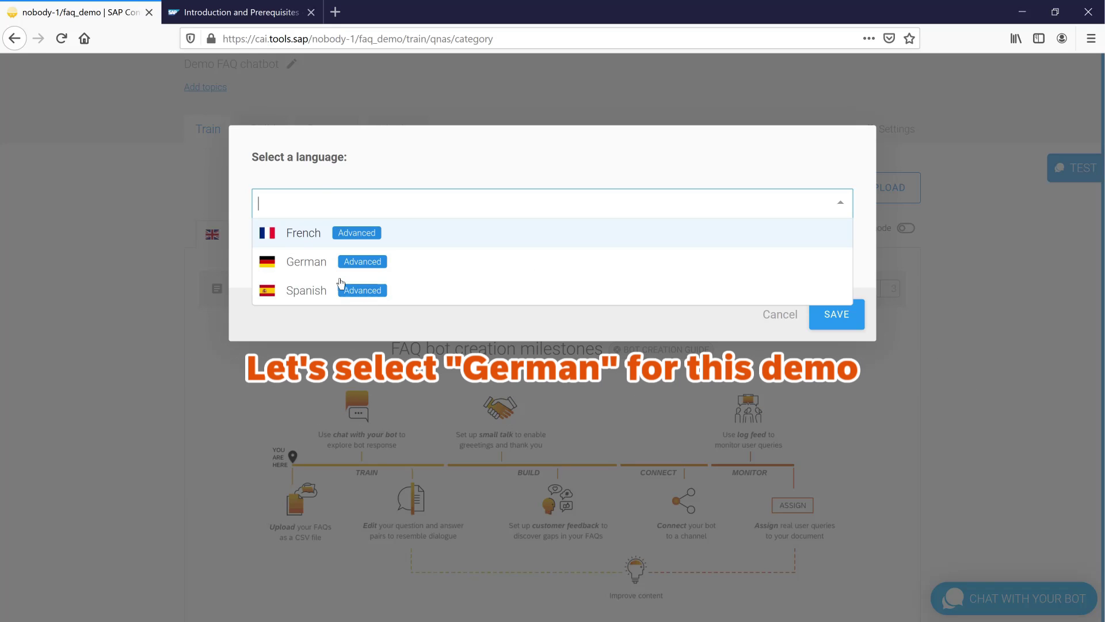
pyautogui.click(305, 262)
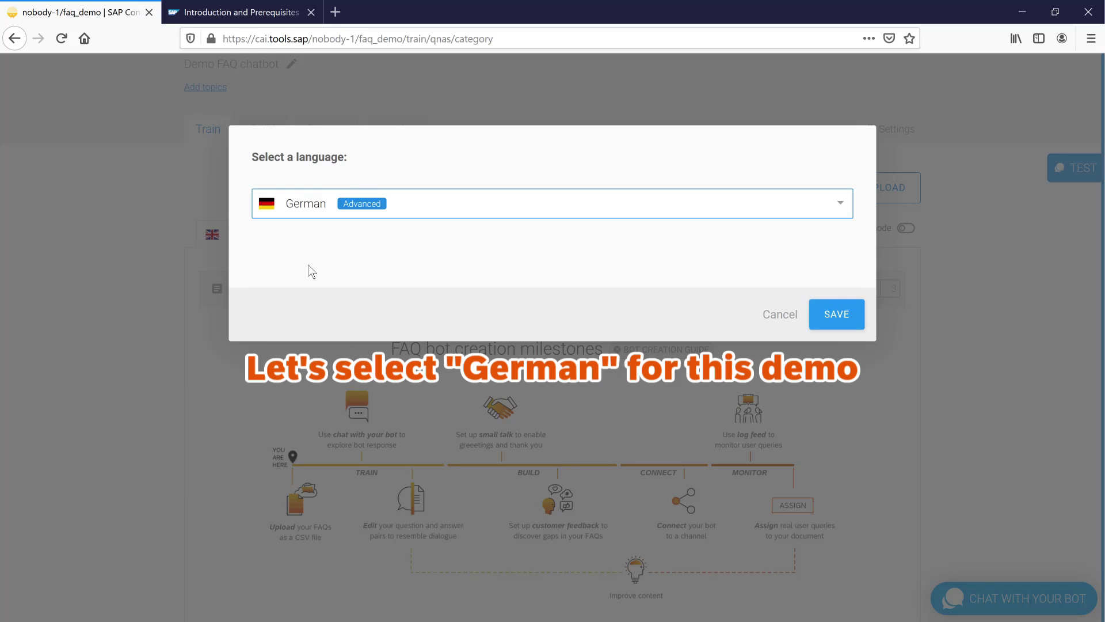
pyautogui.click(846, 318)
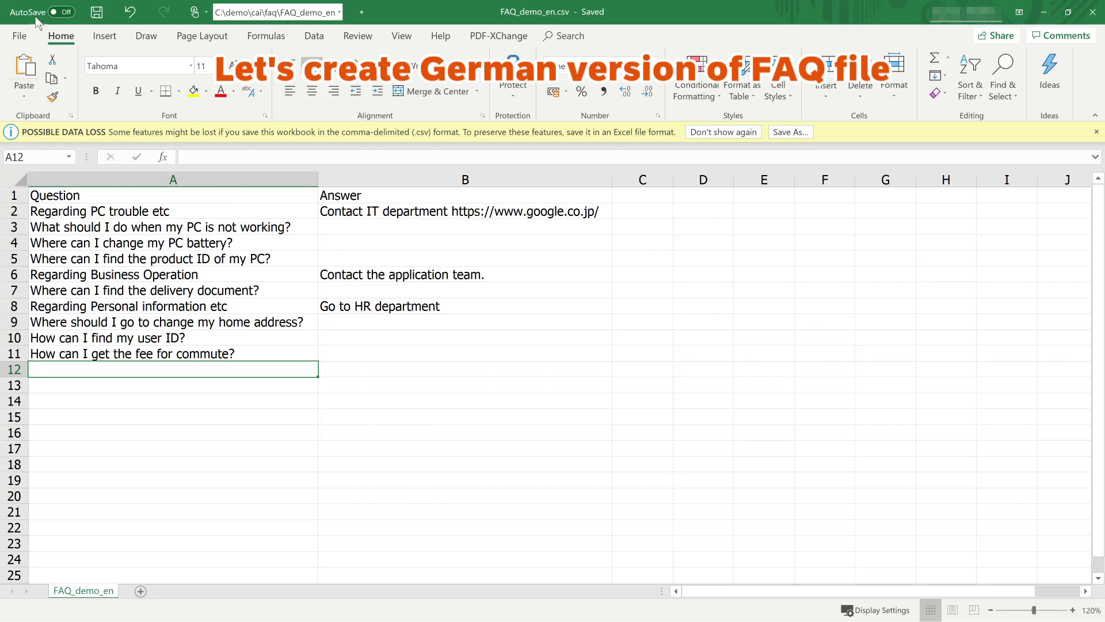
# Create a new blank Excel workbook, Book8, for the German FAQ
pyautogui.click(19, 36)
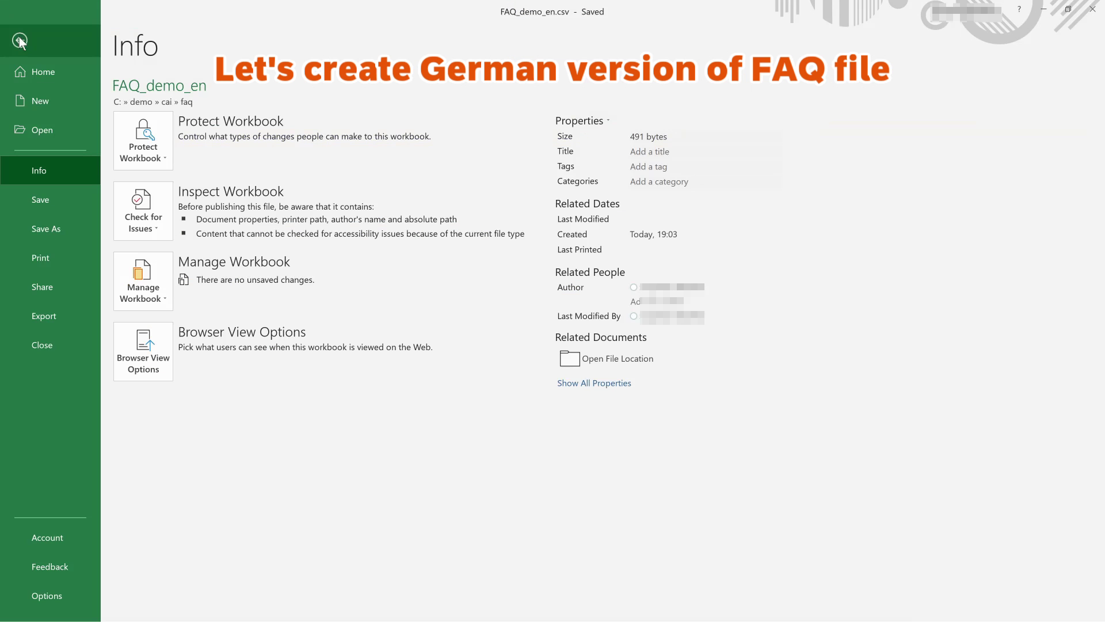
pyautogui.click(37, 97)
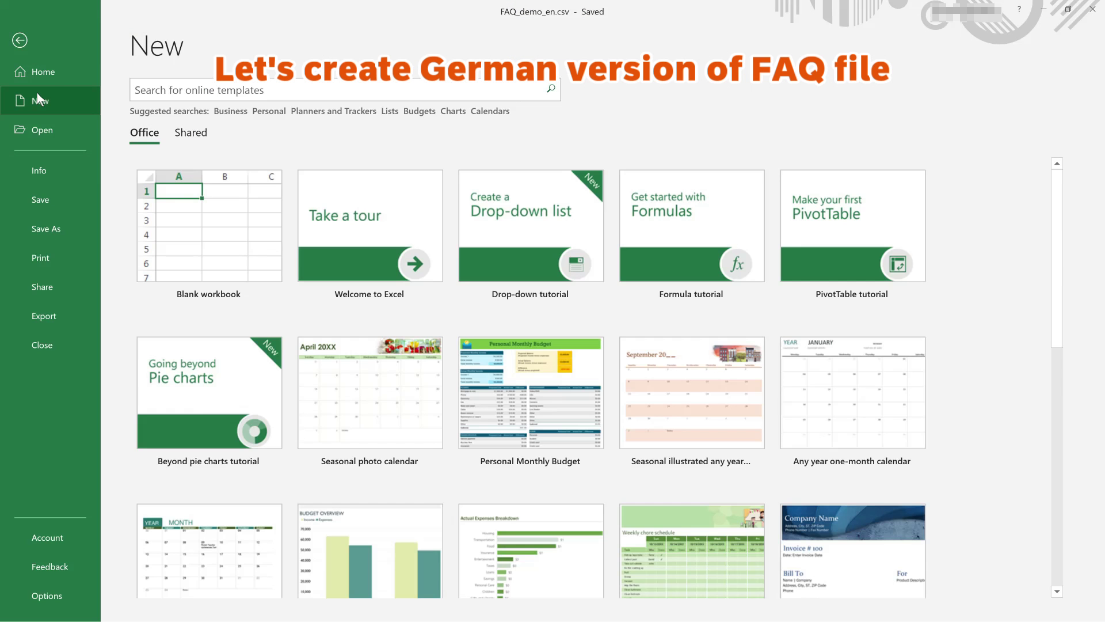
pyautogui.click(218, 227)
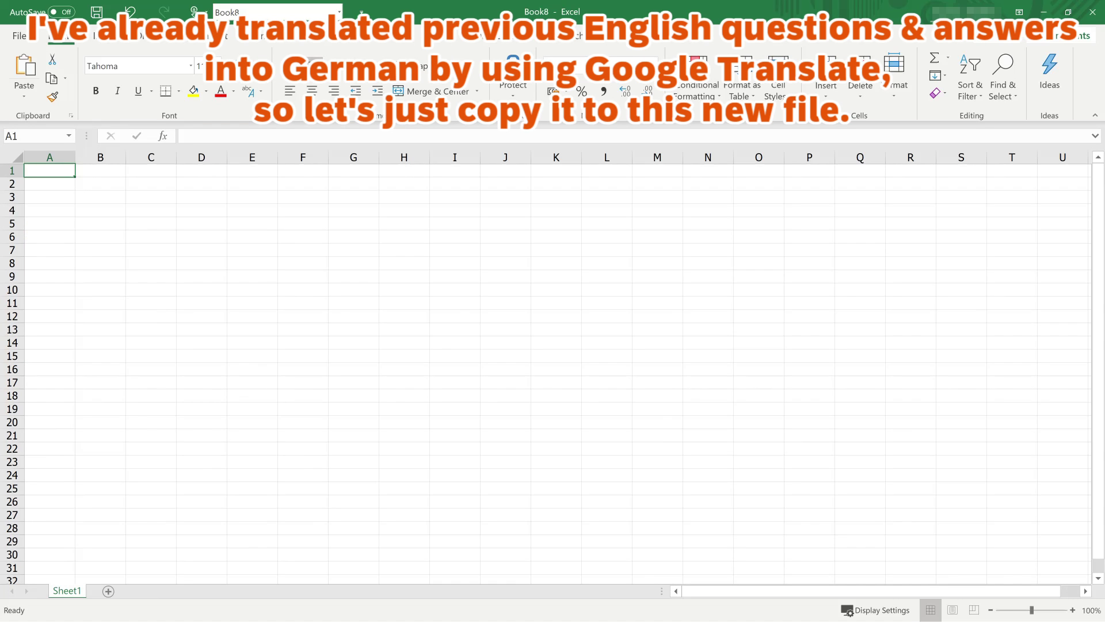
# Paste the translated German questions and answers into cell A1 of Book8
pyautogui.hotkey('alt', 'Tab')
pyautogui.hotkey('ctrl', 'c')
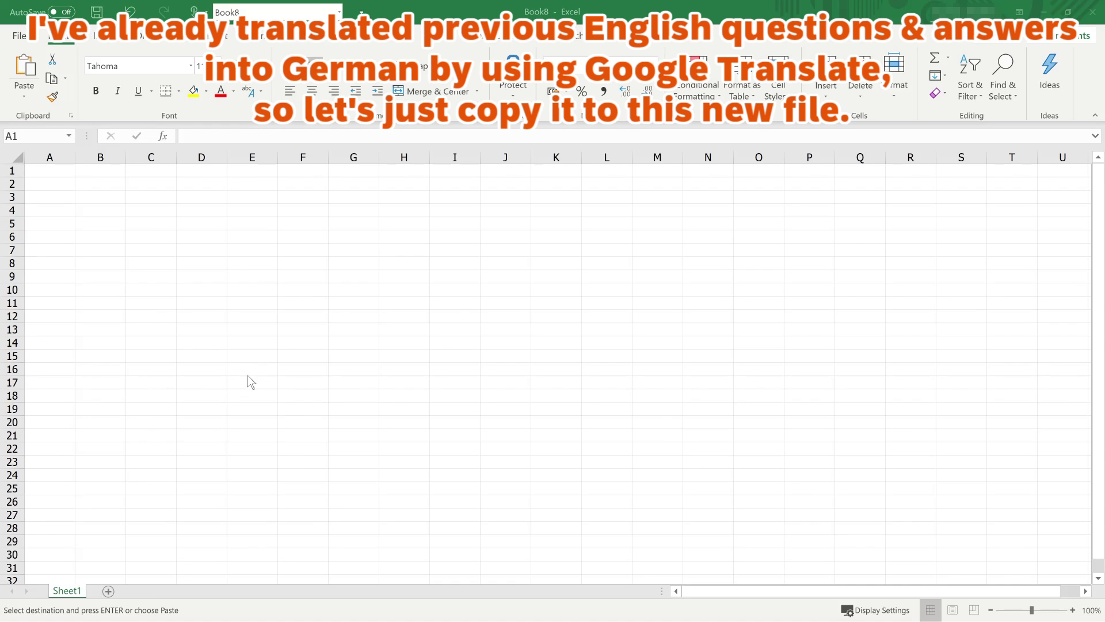
pyautogui.click(51, 173)
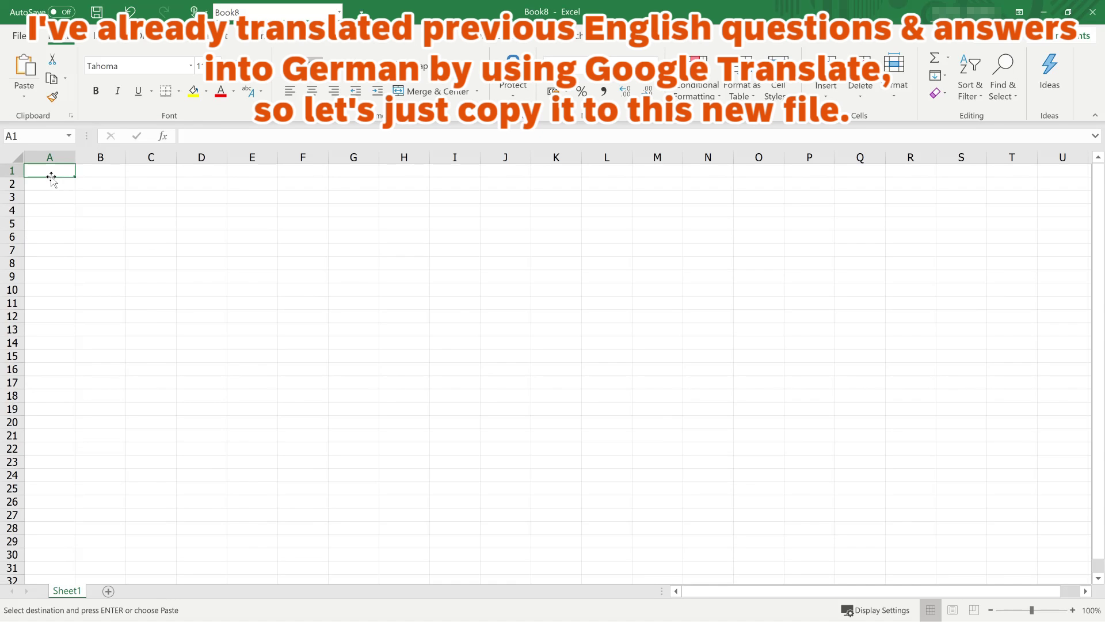
pyautogui.hotkey('ctrl', 'v')
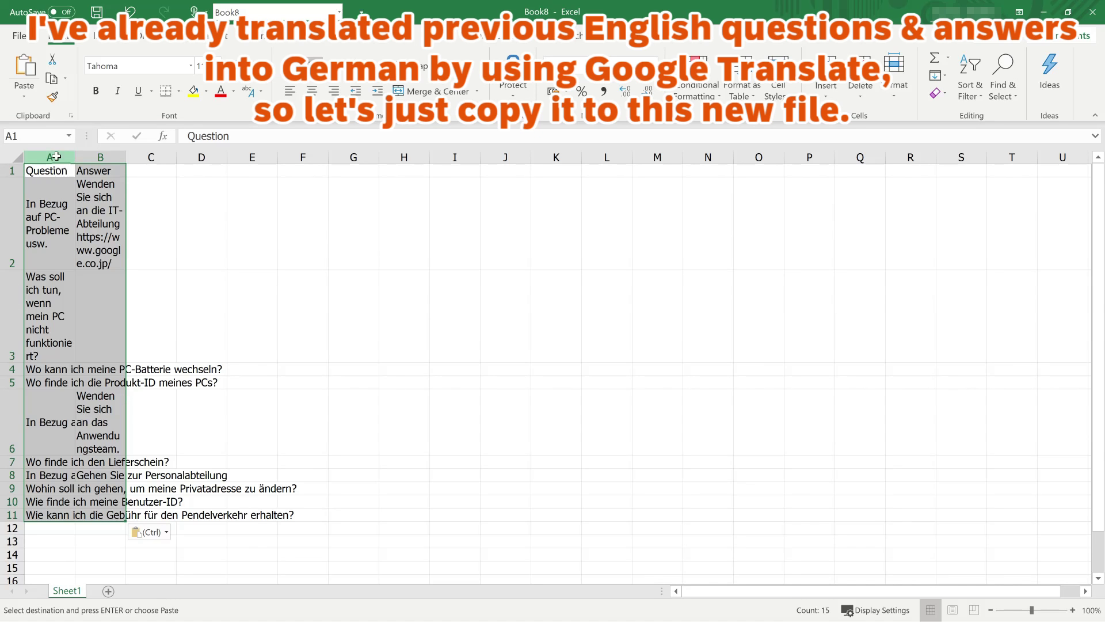
# Autofit columns A and B and reset rows 1–11 to standard height
pyautogui.moveTo(62, 158); pyautogui.dragTo(100, 158)
pyautogui.doubleClick(121, 156)
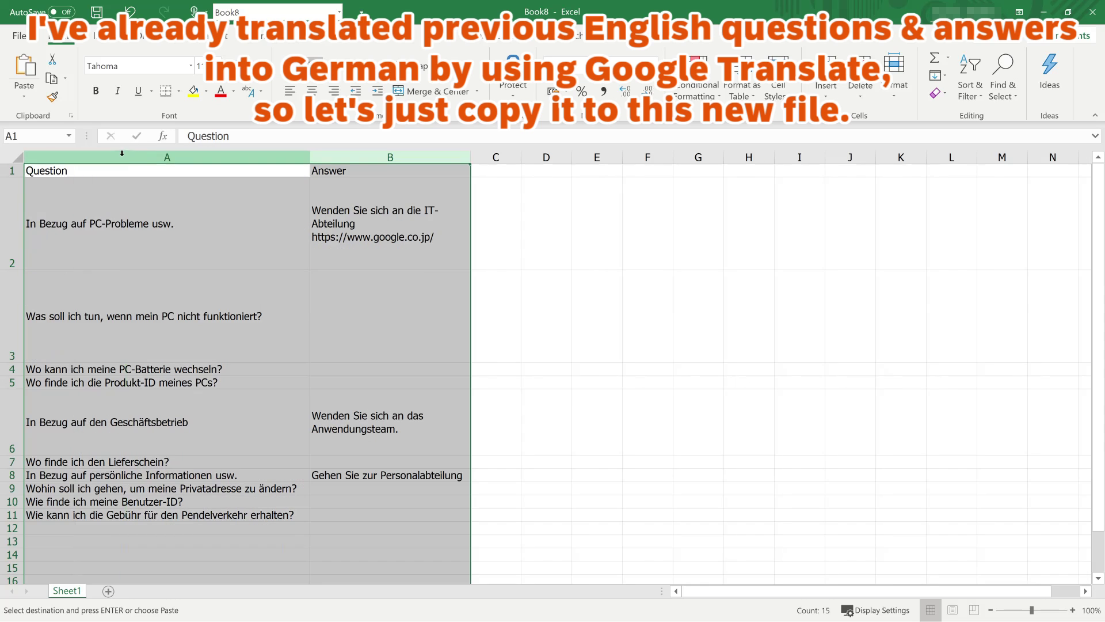
pyautogui.moveTo(470, 157); pyautogui.dragTo(649, 170)
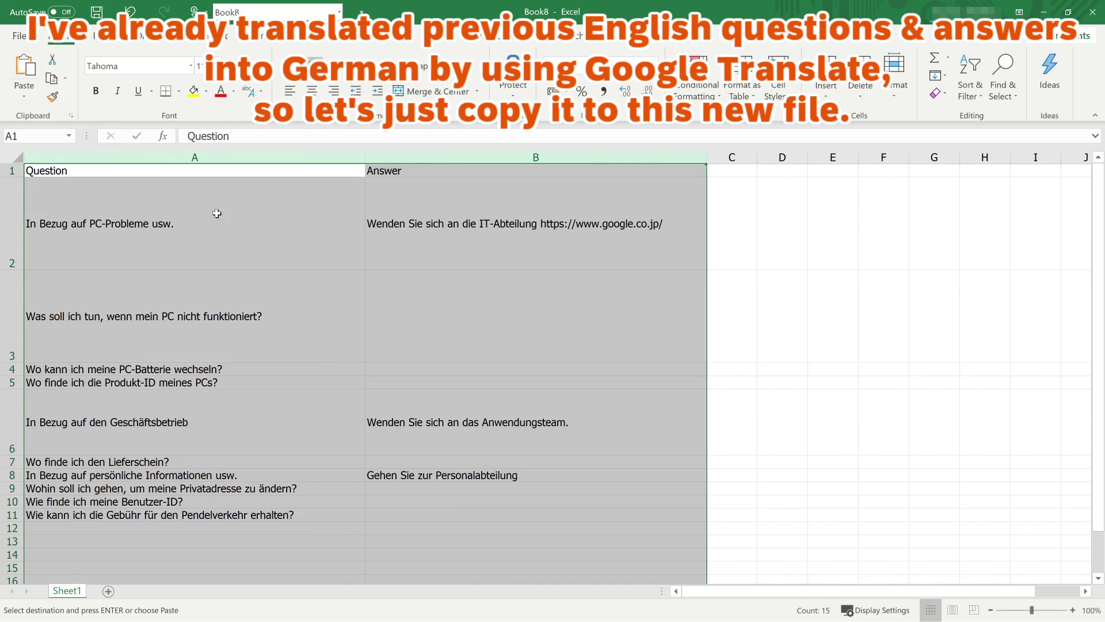
pyautogui.click(29, 196)
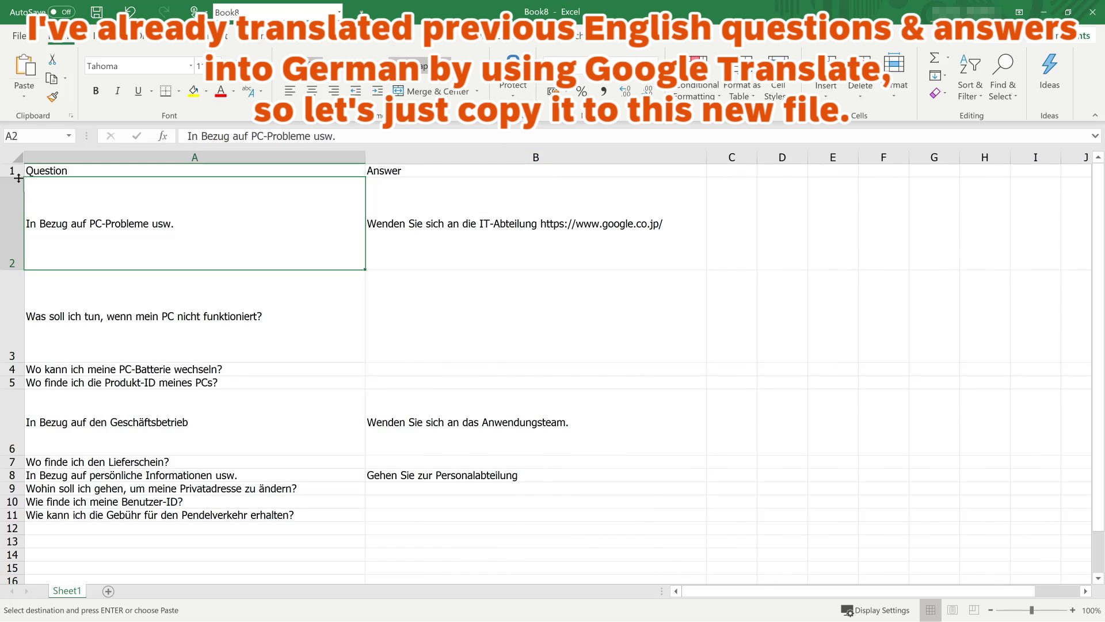
pyautogui.moveTo(13, 170); pyautogui.dragTo(7, 499)
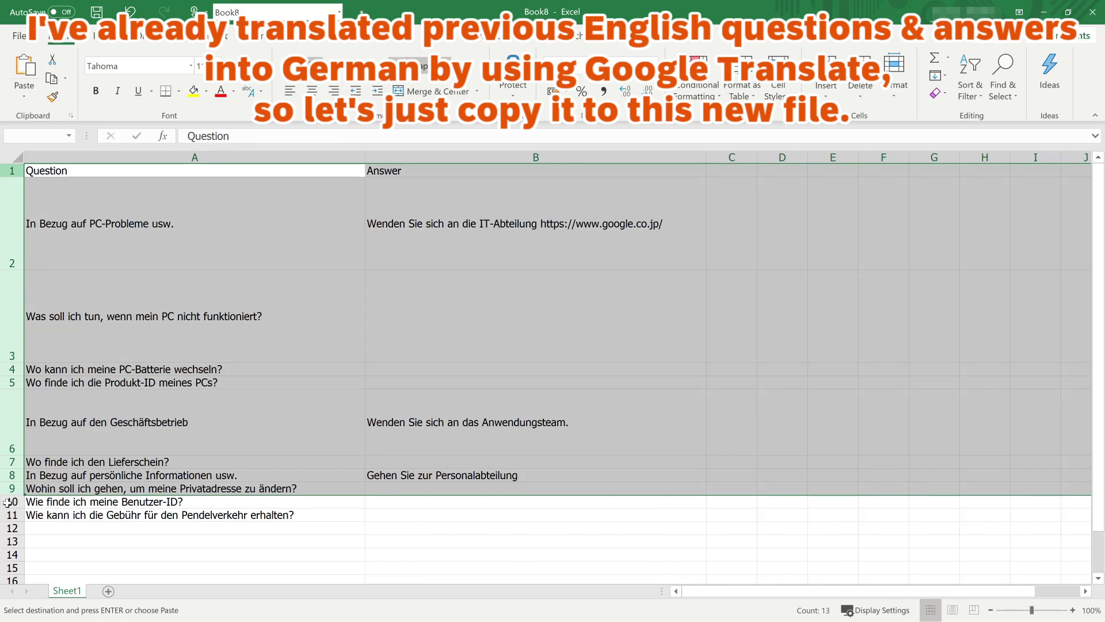
pyautogui.moveTo(7, 501); pyautogui.dragTo(14, 519)
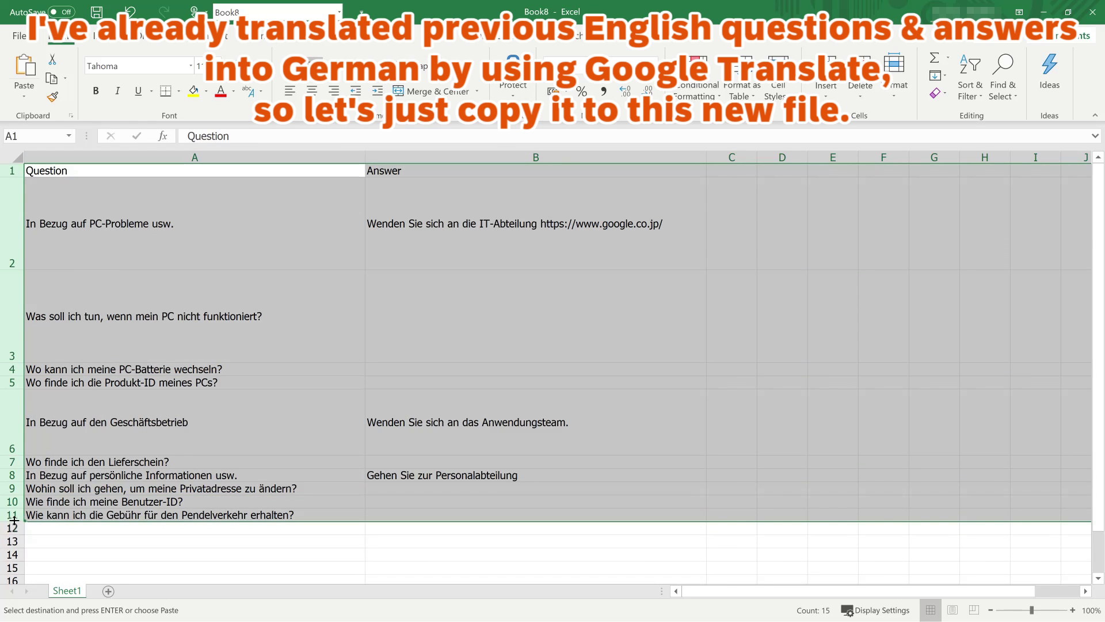
pyautogui.doubleClick(14, 518)
pyautogui.click(278, 462)
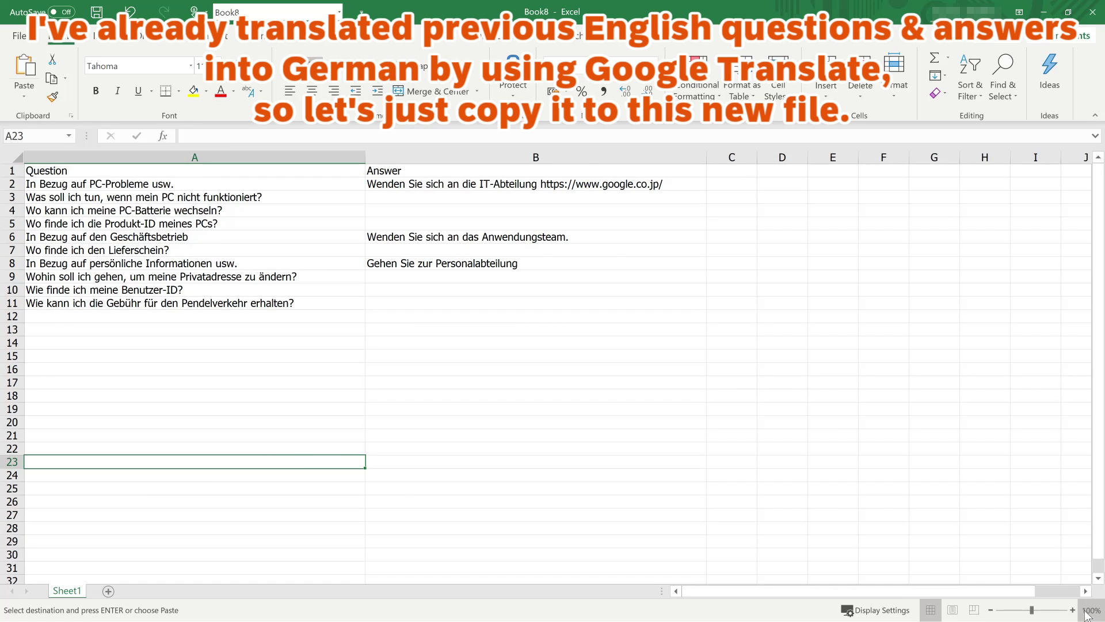
# Review the headers and the PC trouble, Business Operation and Personal information question groups
pyautogui.click(1073, 611)
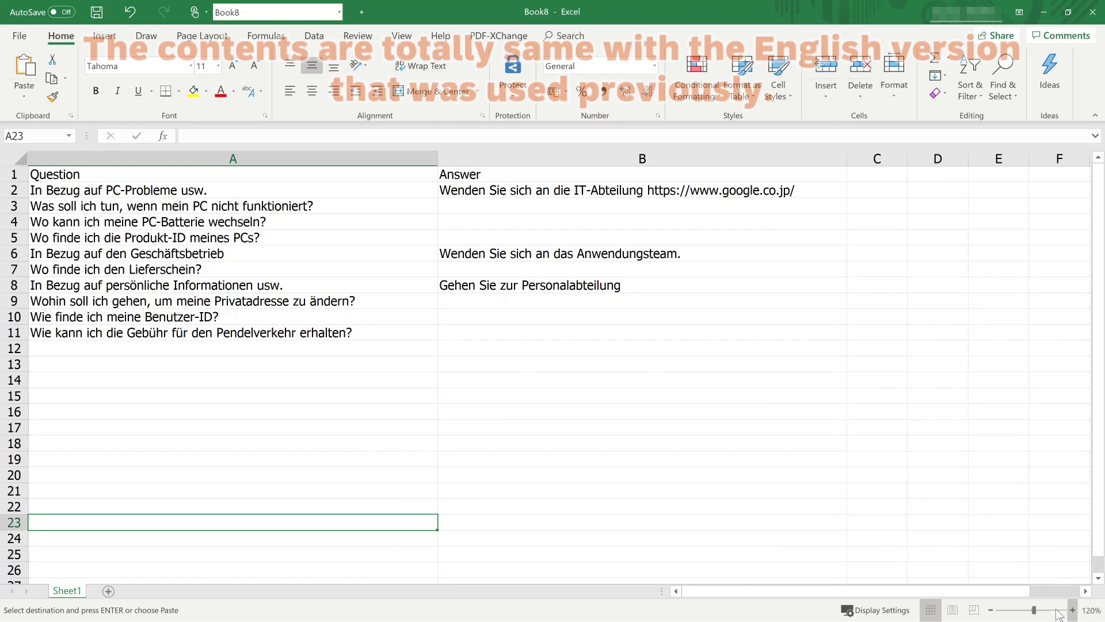
pyautogui.click(514, 417)
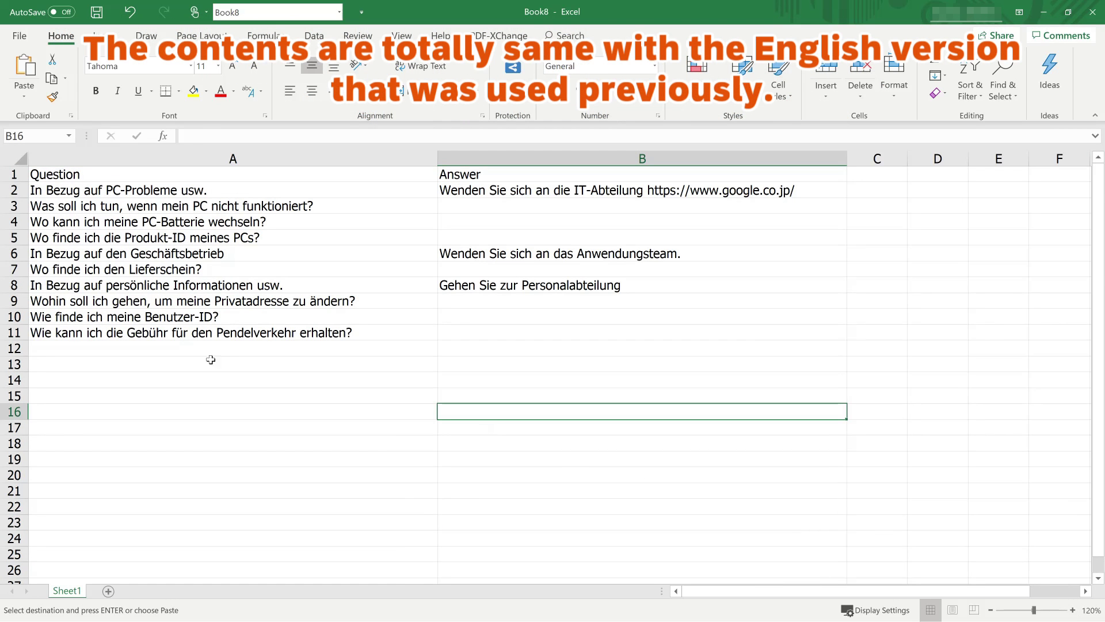
pyautogui.click(57, 172)
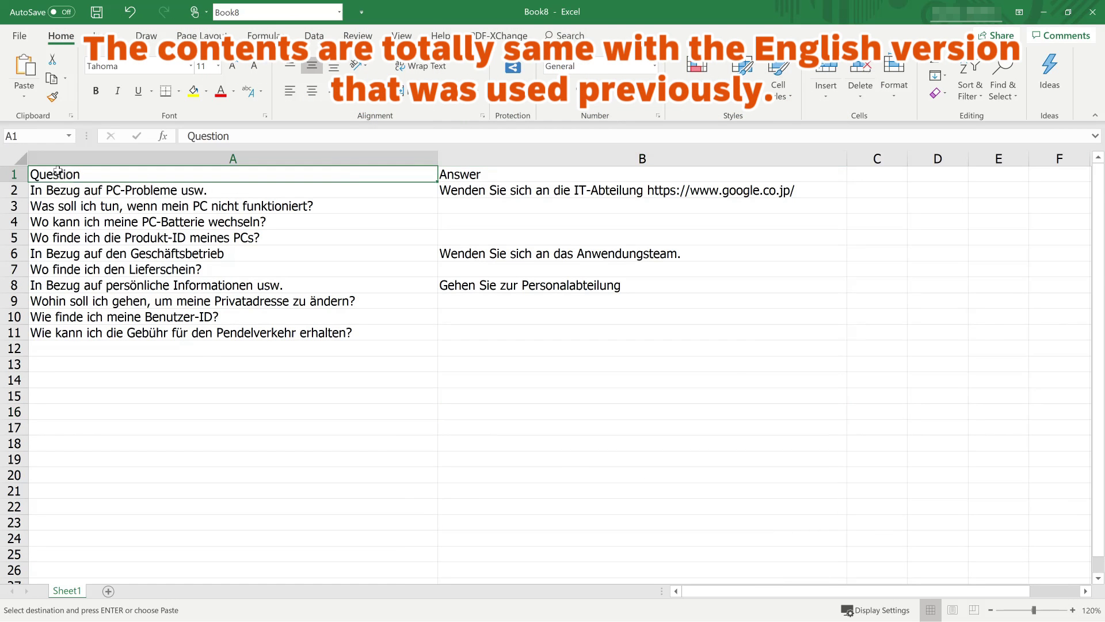
pyautogui.click(460, 172)
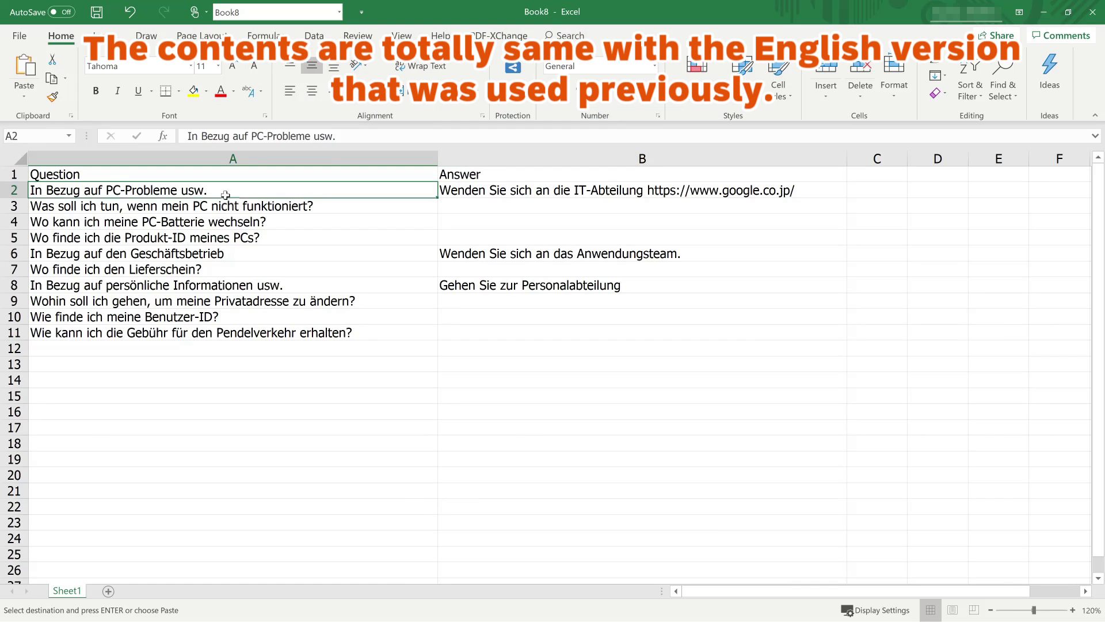
pyautogui.moveTo(247, 193); pyautogui.dragTo(369, 230)
pyautogui.hotkey('ctrl', 'v')
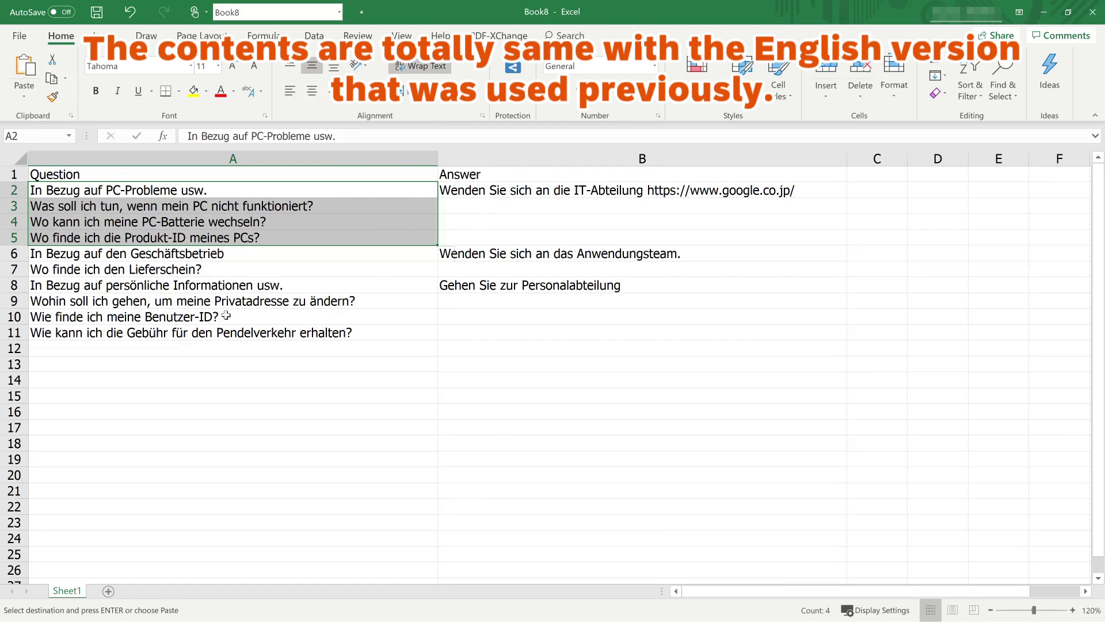
pyautogui.moveTo(203, 257); pyautogui.dragTo(213, 266)
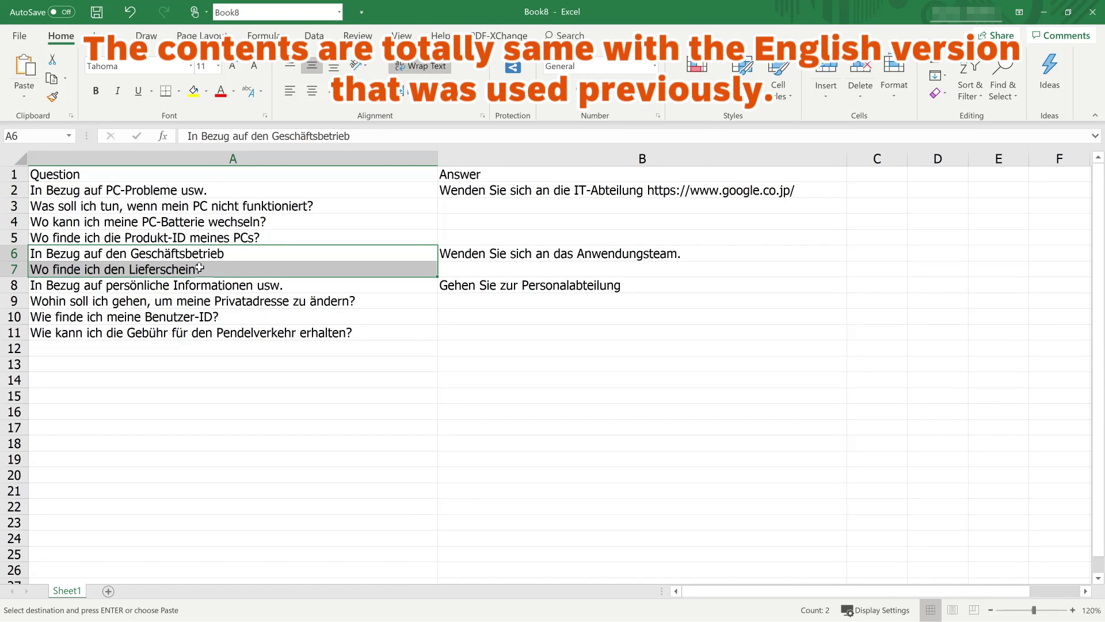
pyautogui.hotkey('ctrl', 'v')
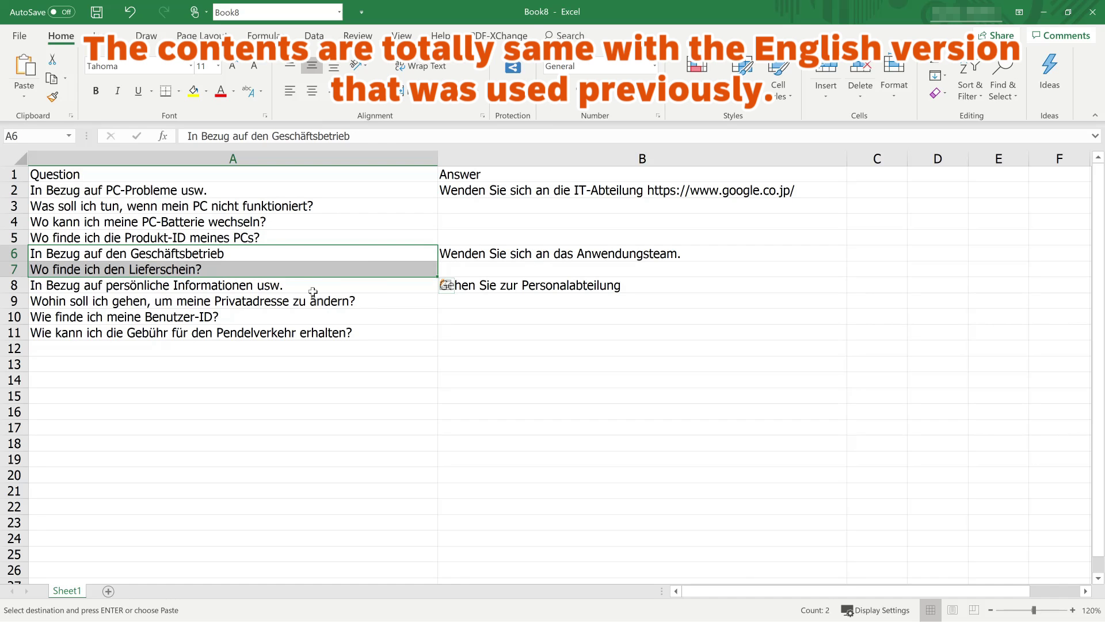
pyautogui.moveTo(316, 290); pyautogui.dragTo(320, 330)
pyautogui.hotkey('ctrl', 'v')
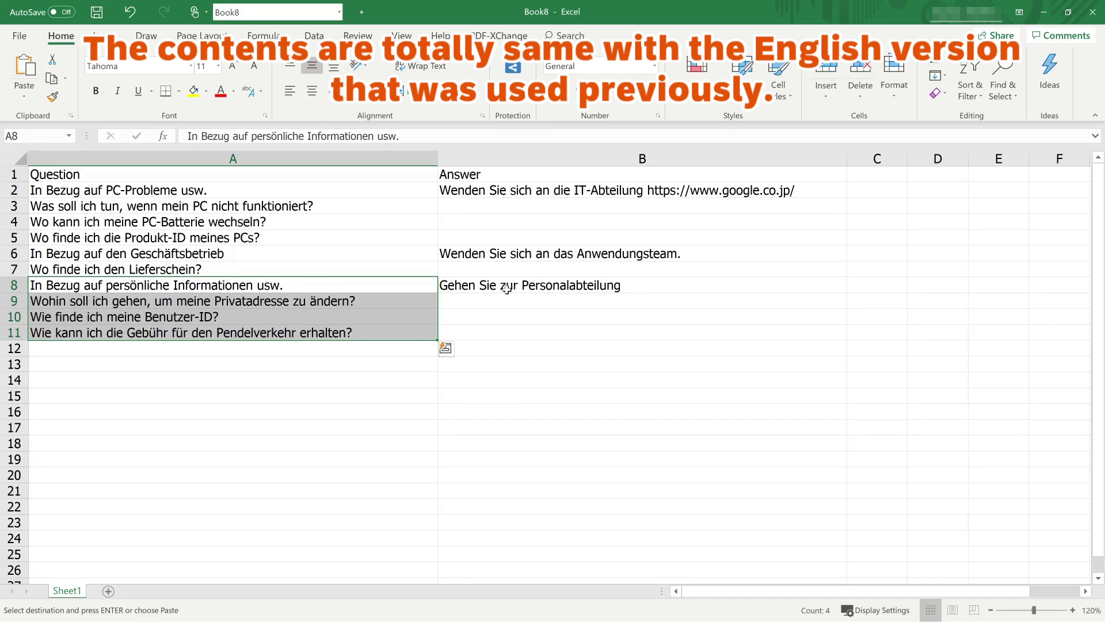
pyautogui.click(461, 400)
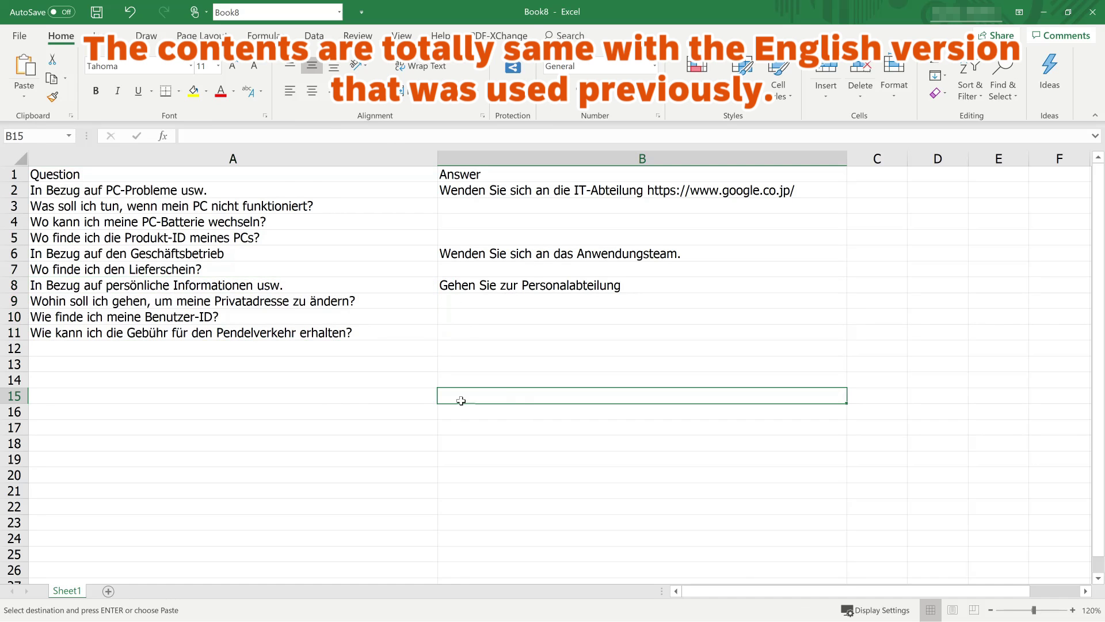
# Start Save As and browse to the C:\demo\cai\faq folder
pyautogui.click(19, 36)
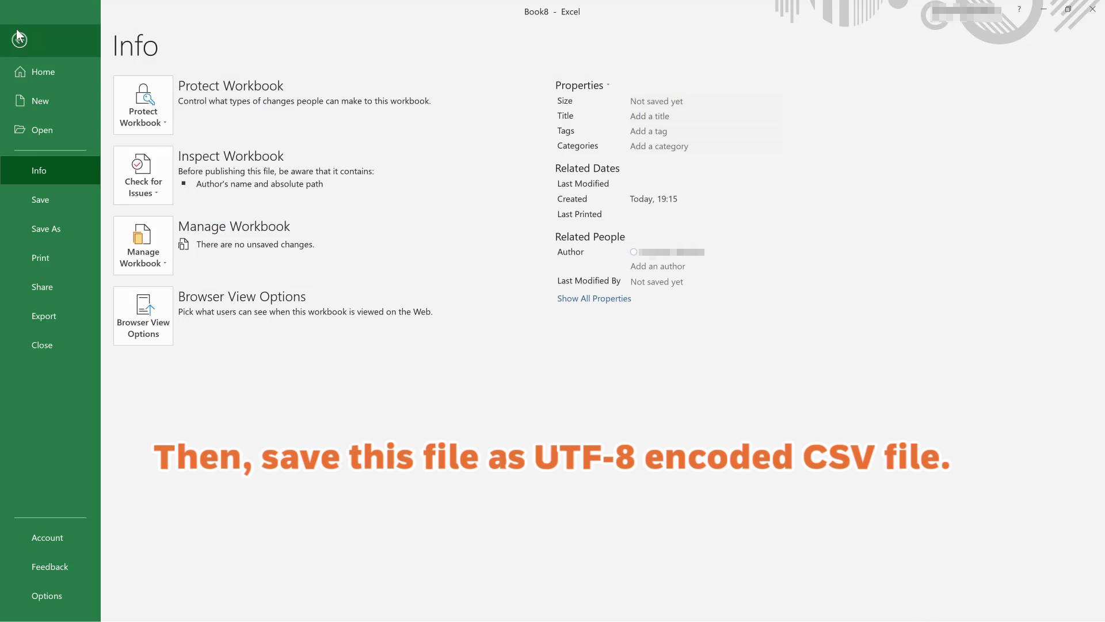
pyautogui.click(36, 231)
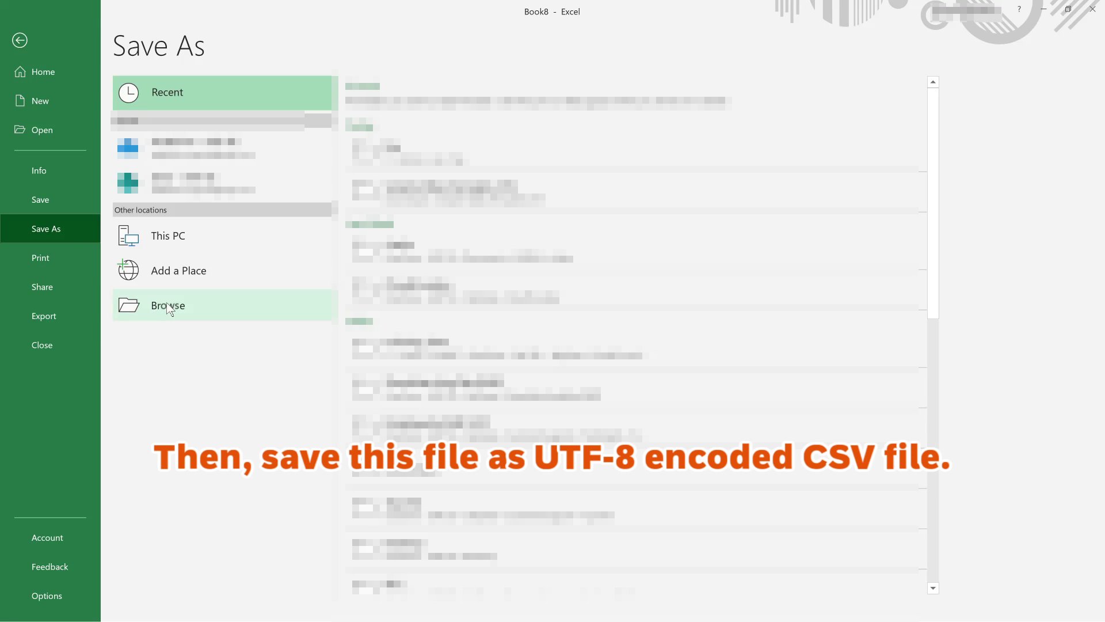
pyautogui.click(167, 304)
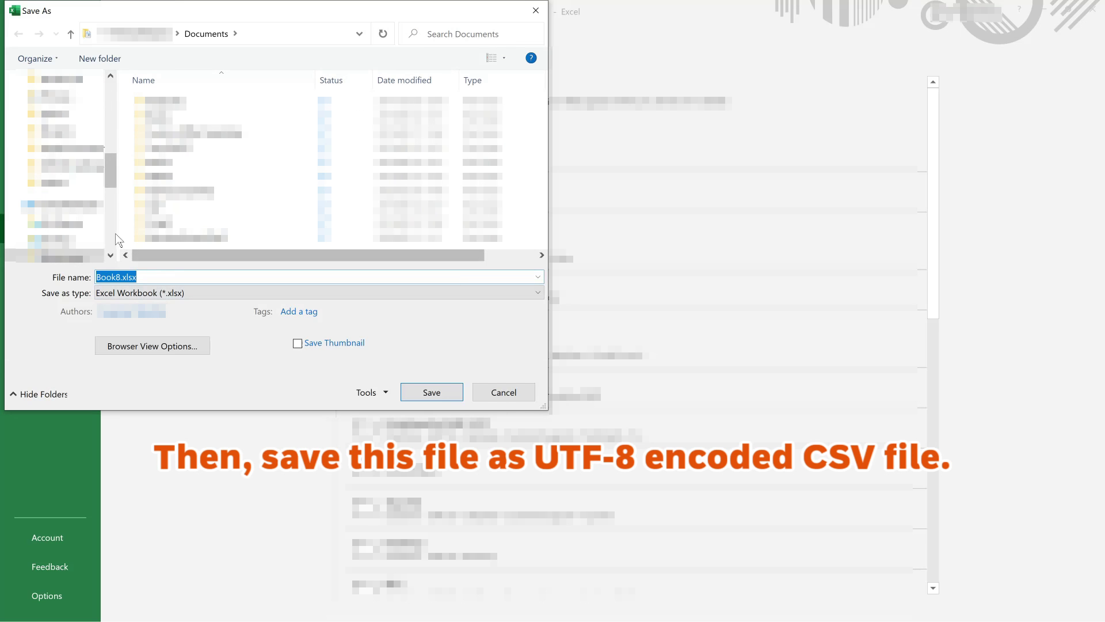
pyautogui.scroll(-3, 106, 222)
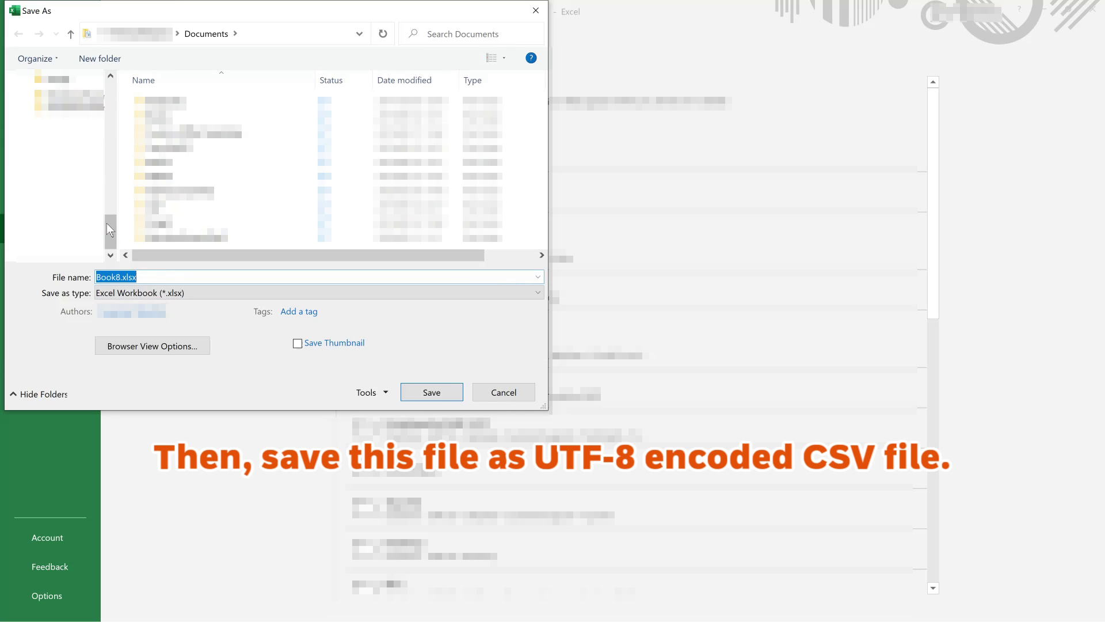
pyautogui.scroll(-2, 107, 222)
pyautogui.click(55, 183)
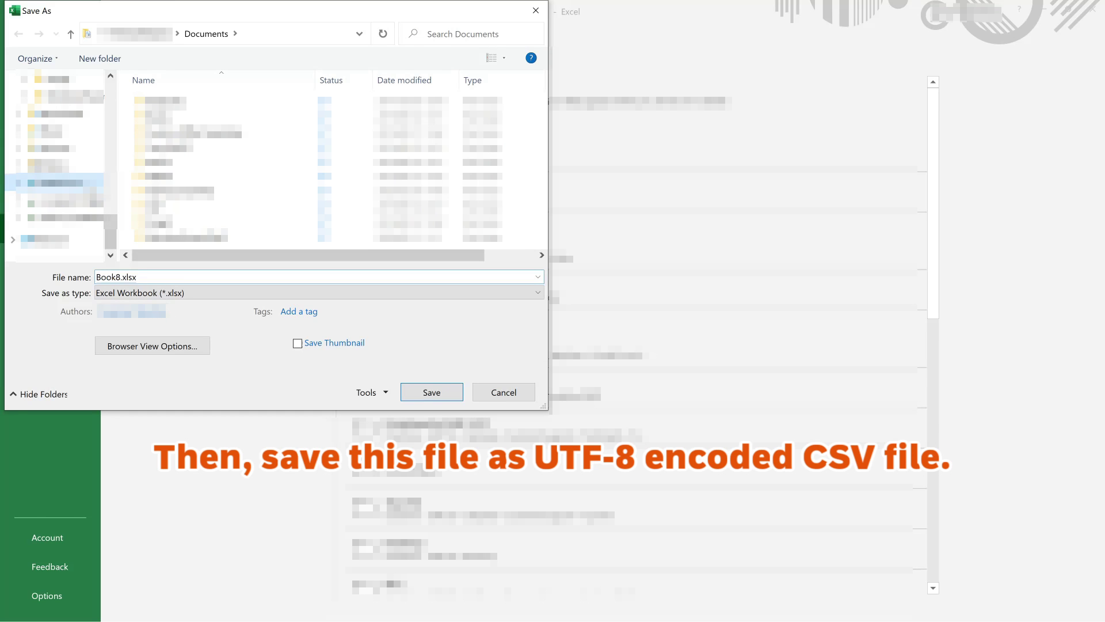
pyautogui.doubleClick(160, 148)
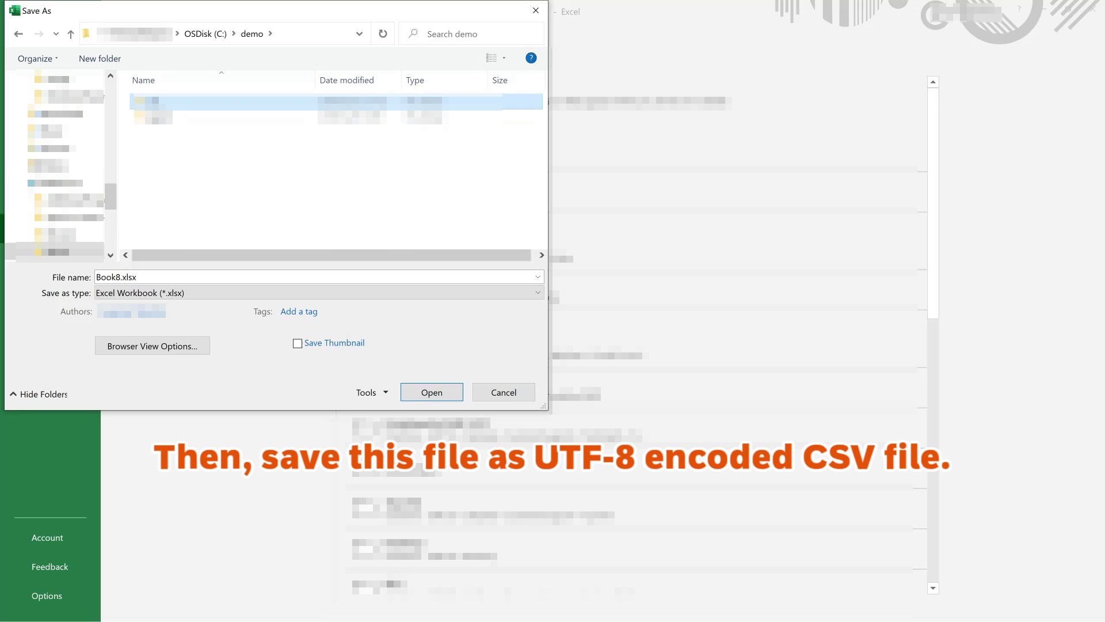
pyautogui.doubleClick(151, 102)
pyautogui.click(162, 102)
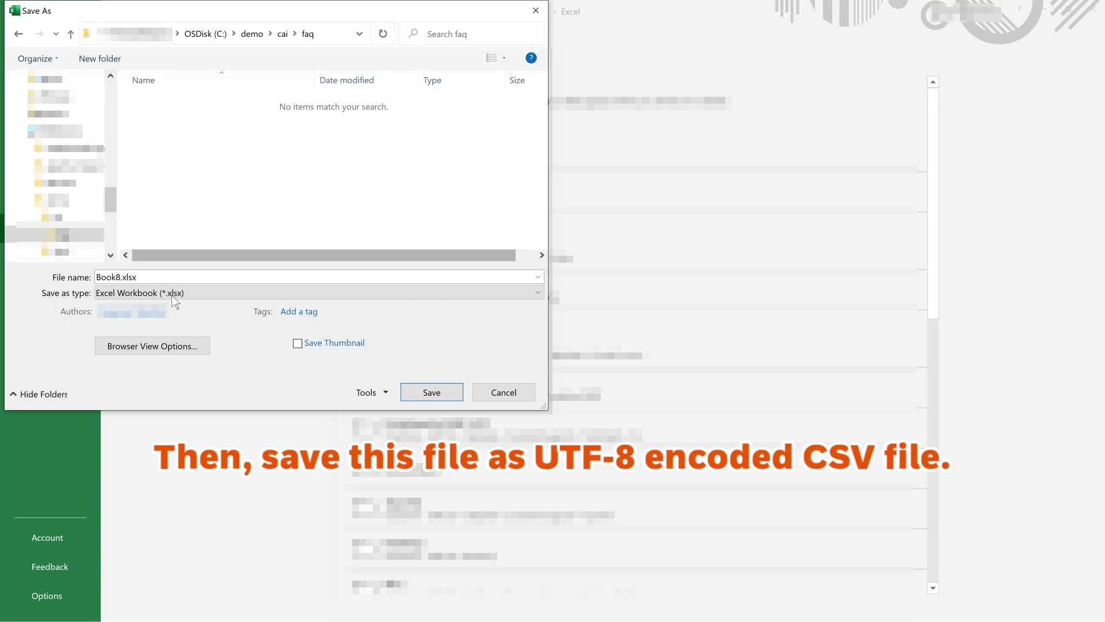
# Save the sheet as FAQ_demo_de.csv in CSV UTF-8 format and close it
pyautogui.click(171, 295)
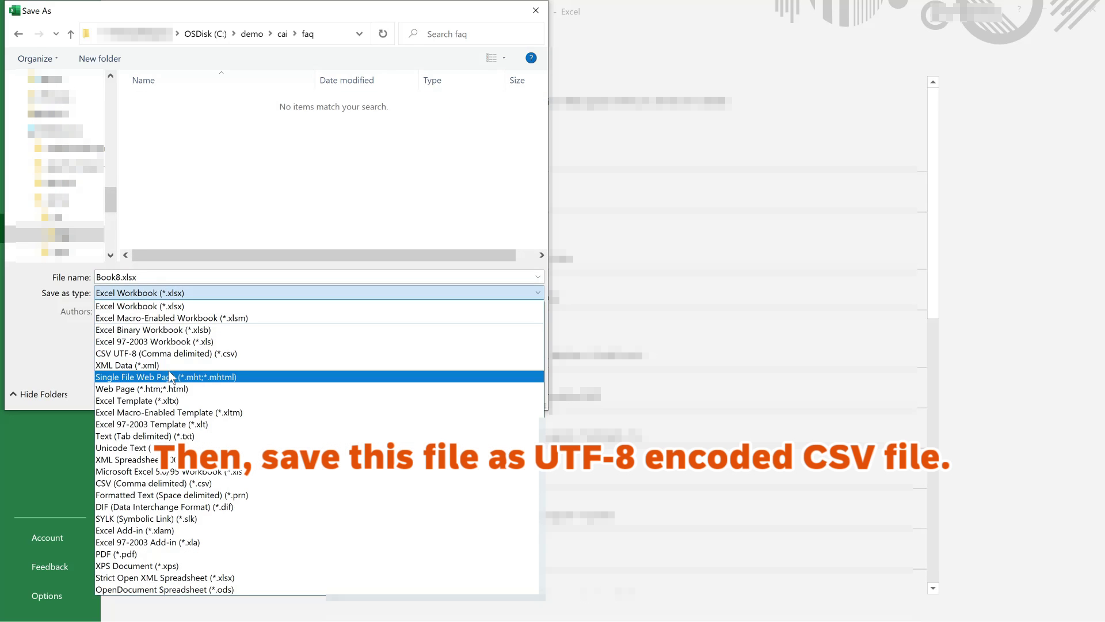
pyautogui.click(201, 355)
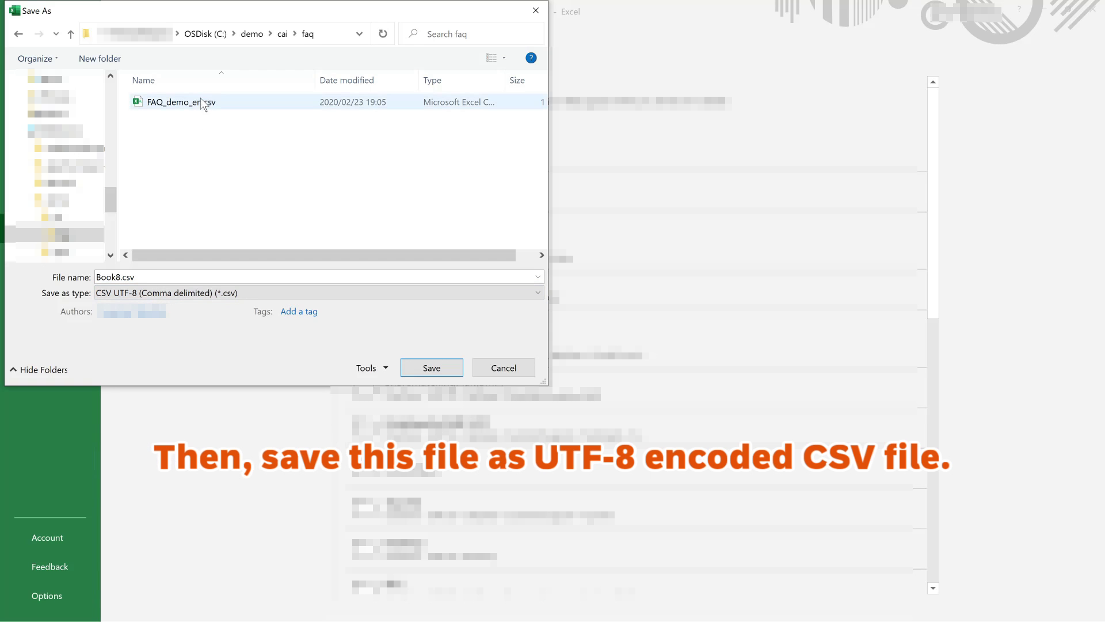
pyautogui.click(199, 105)
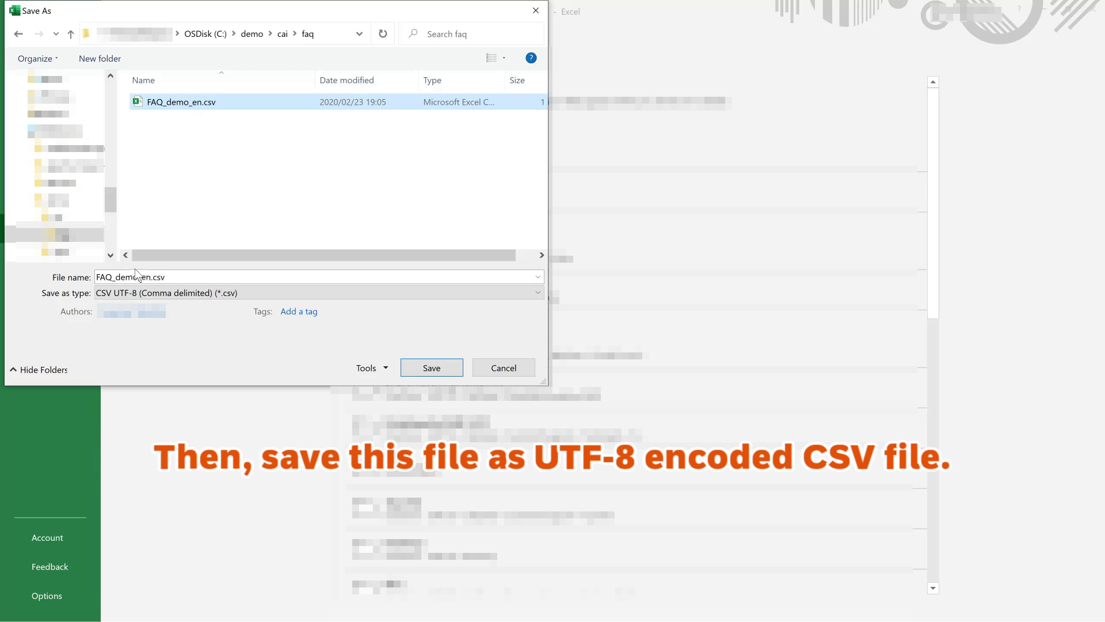
pyautogui.doubleClick(149, 276)
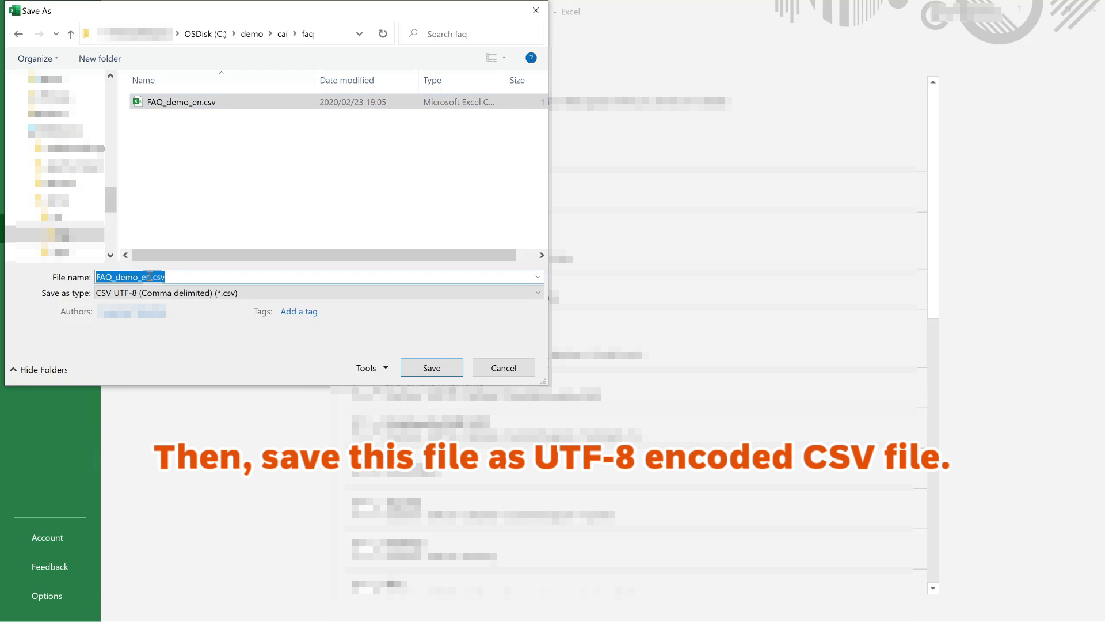
pyautogui.click(150, 276)
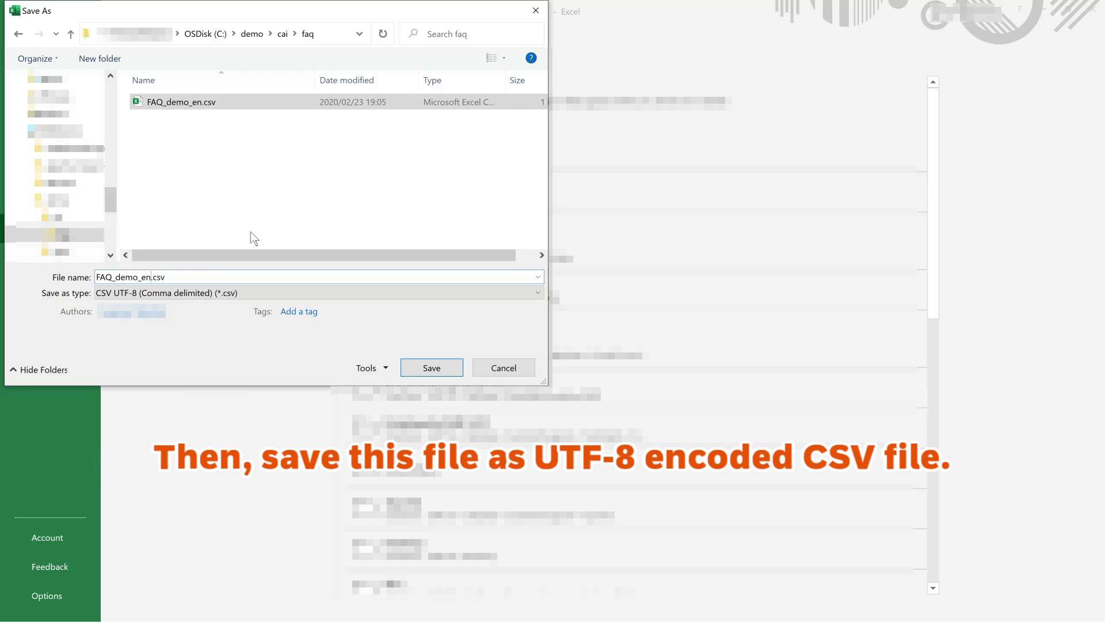
pyautogui.press('BackSpace')
pyautogui.press('BackSpace')
pyautogui.write('de')
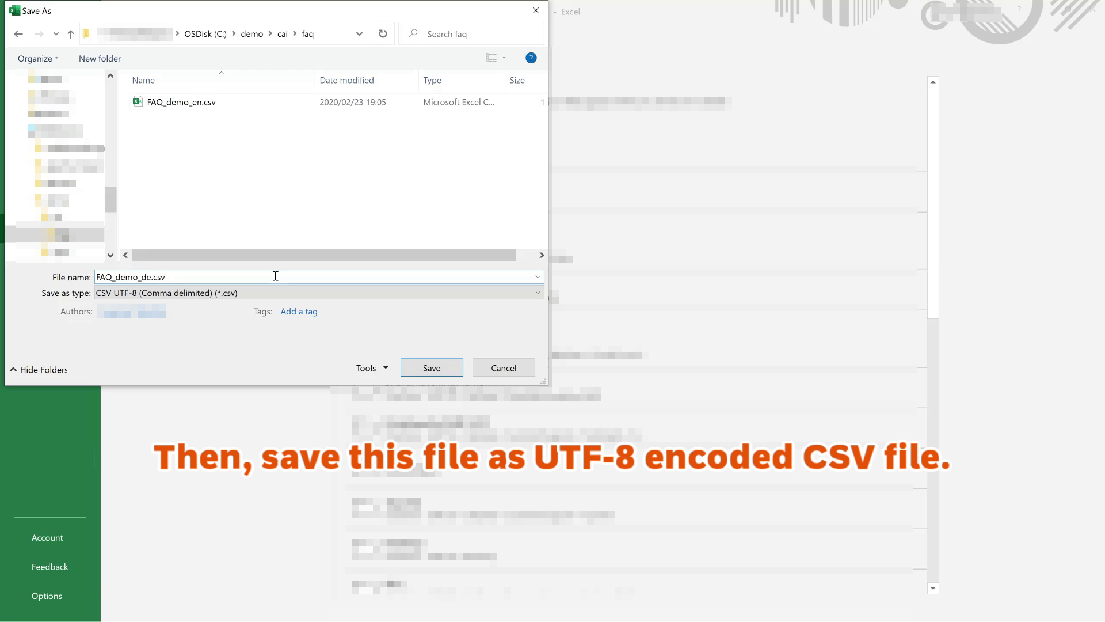
pyautogui.click(446, 370)
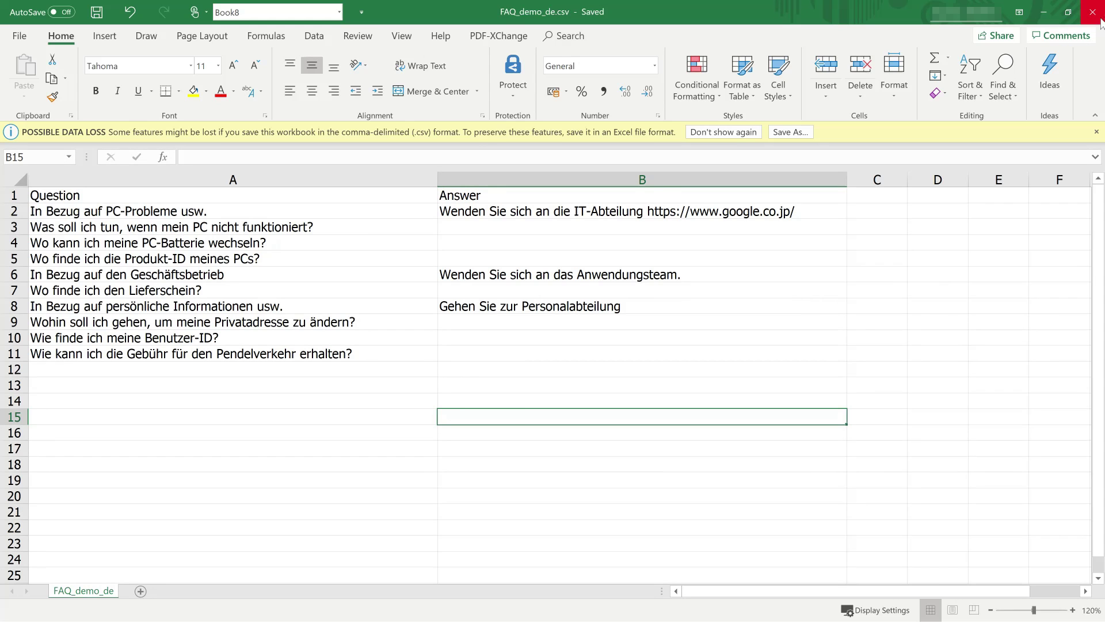
pyautogui.click(1046, 12)
# Close the English workbook and upload FAQ_demo_de.csv as the bot's German FAQ document
pyautogui.click(1046, 12)
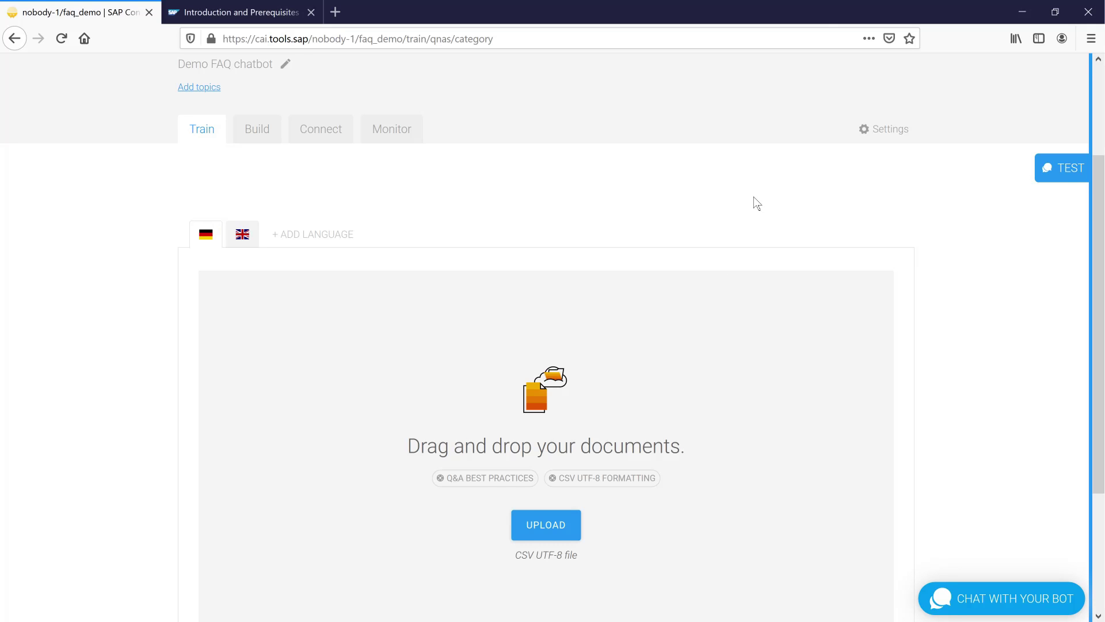
pyautogui.scroll(-2, 732, 226)
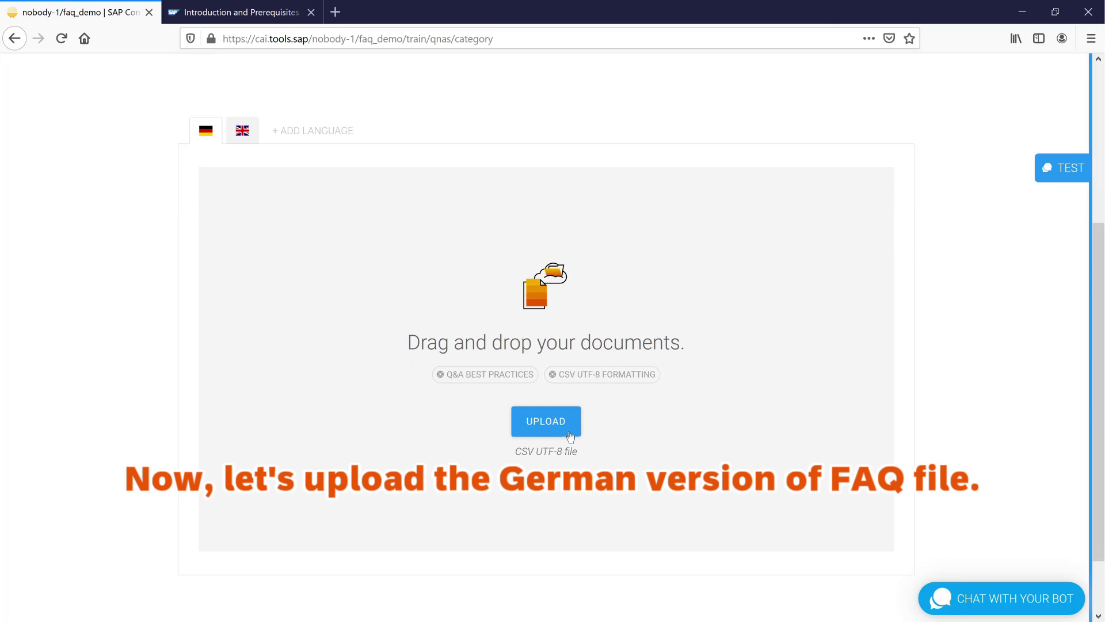
pyautogui.click(553, 423)
pyautogui.click(646, 211)
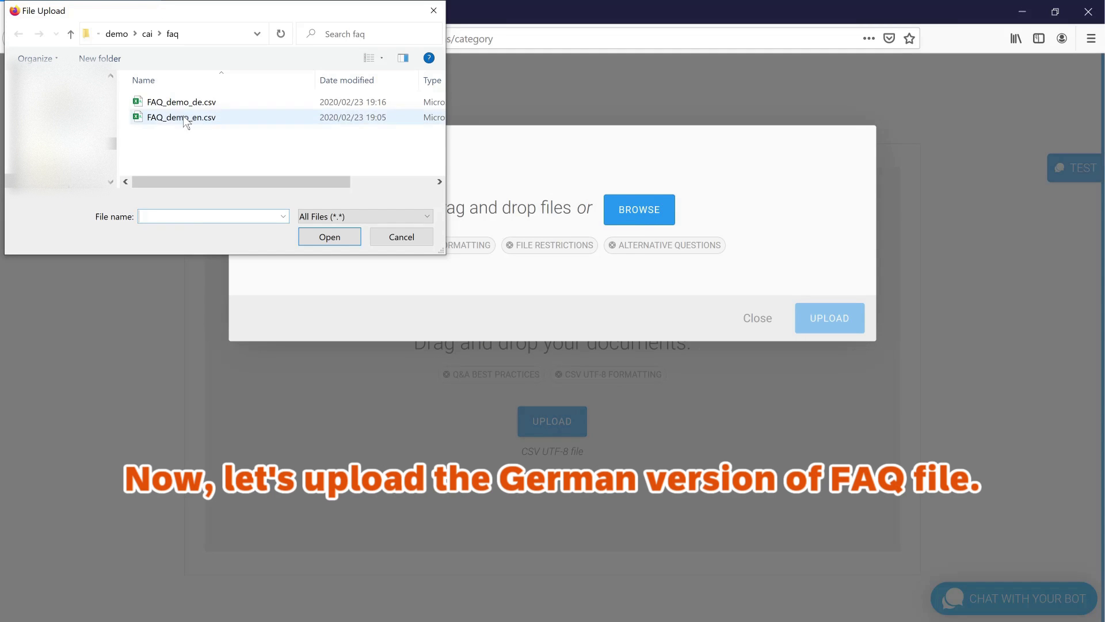
pyautogui.click(211, 98)
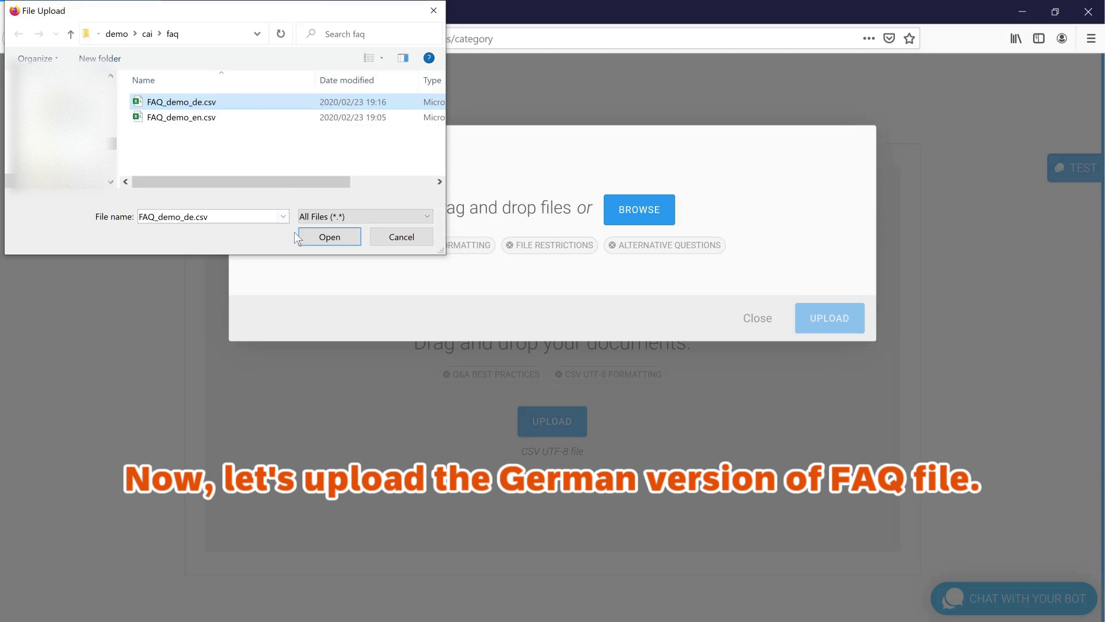
pyautogui.click(347, 236)
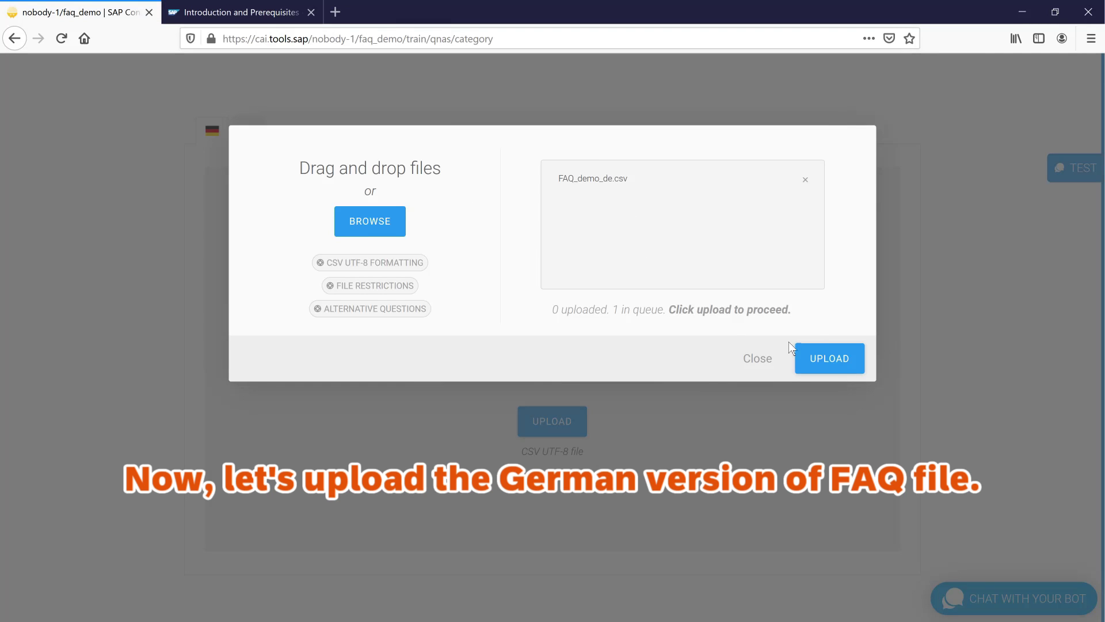
pyautogui.click(816, 357)
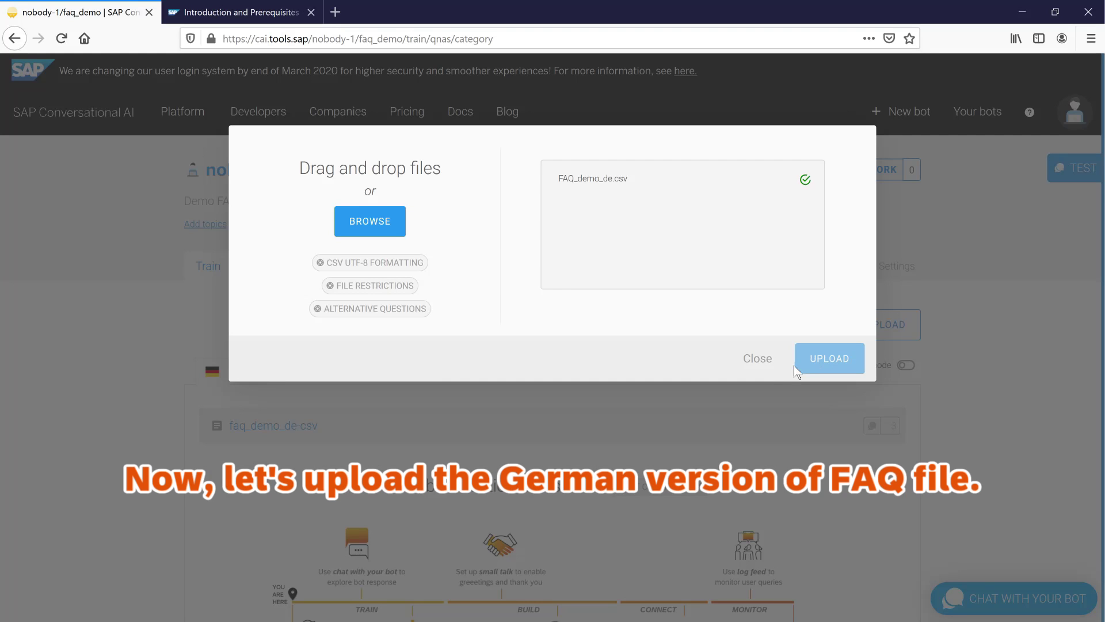
pyautogui.click(758, 359)
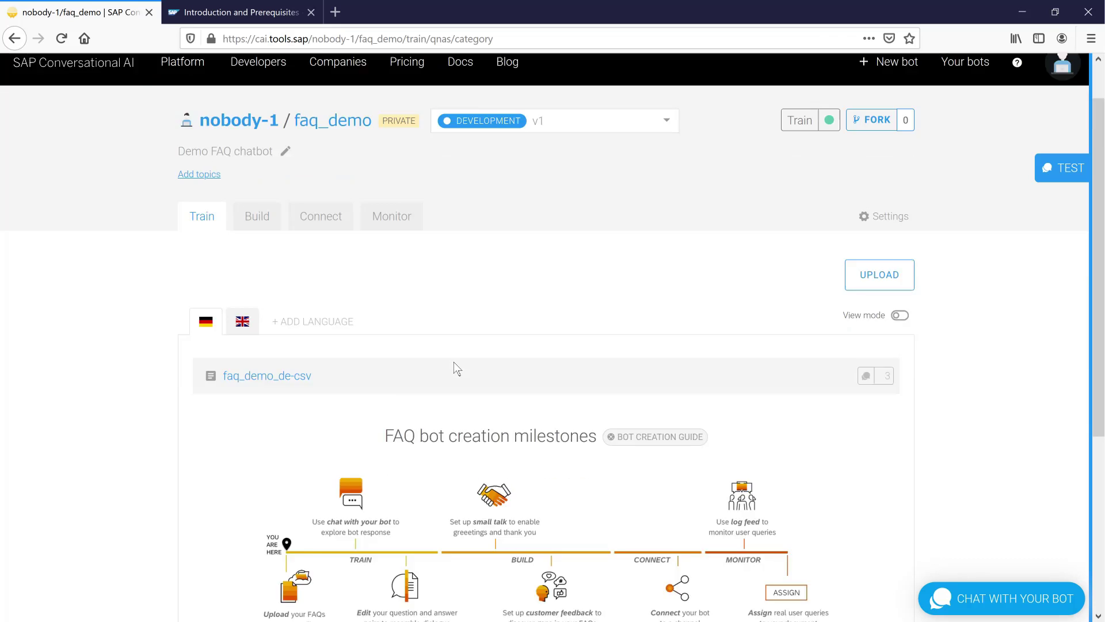
pyautogui.scroll(-3, 453, 370)
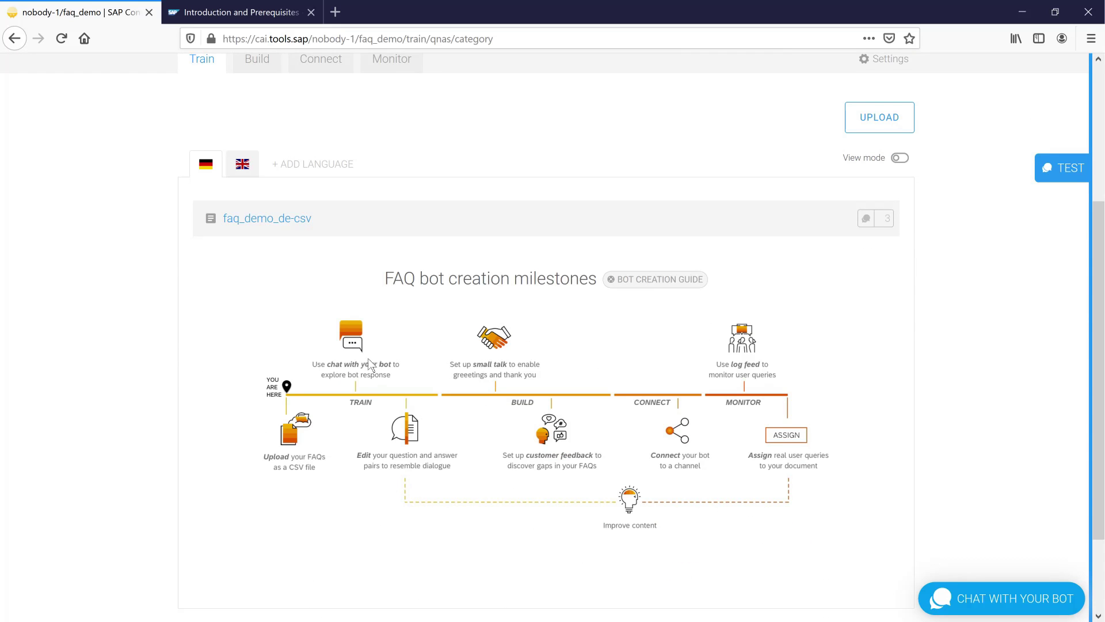
pyautogui.scroll(-1, 389, 363)
pyautogui.scroll(2, 390, 363)
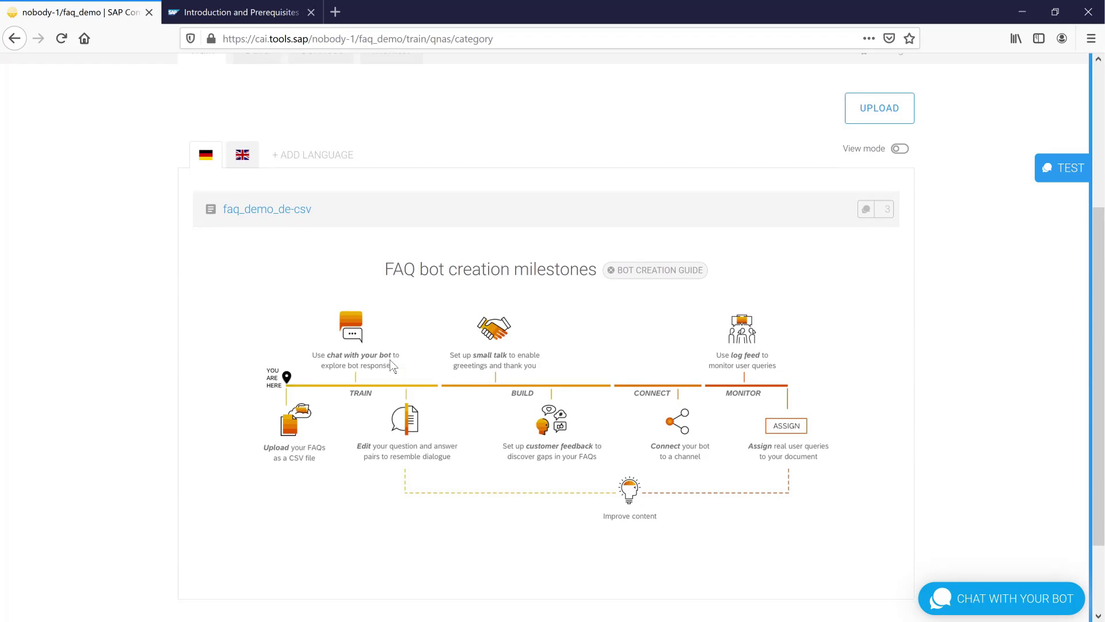
pyautogui.scroll(1, 390, 363)
pyautogui.scroll(2, 389, 365)
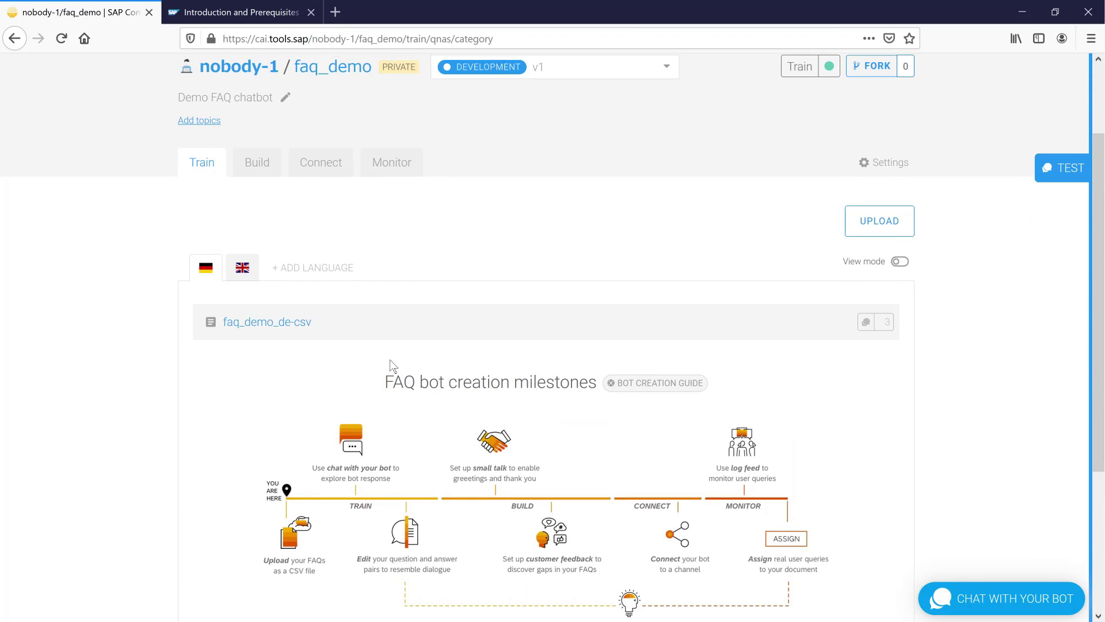
# Review the faq skill's German replies on the Build tab, then go back to the skills list
pyautogui.click(257, 162)
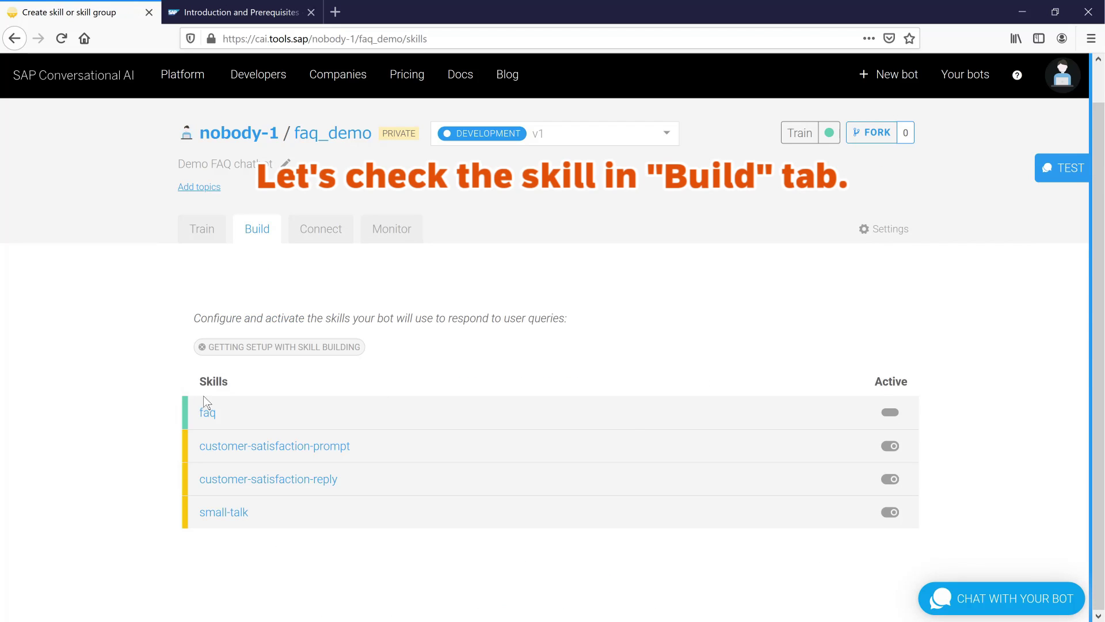
pyautogui.click(206, 412)
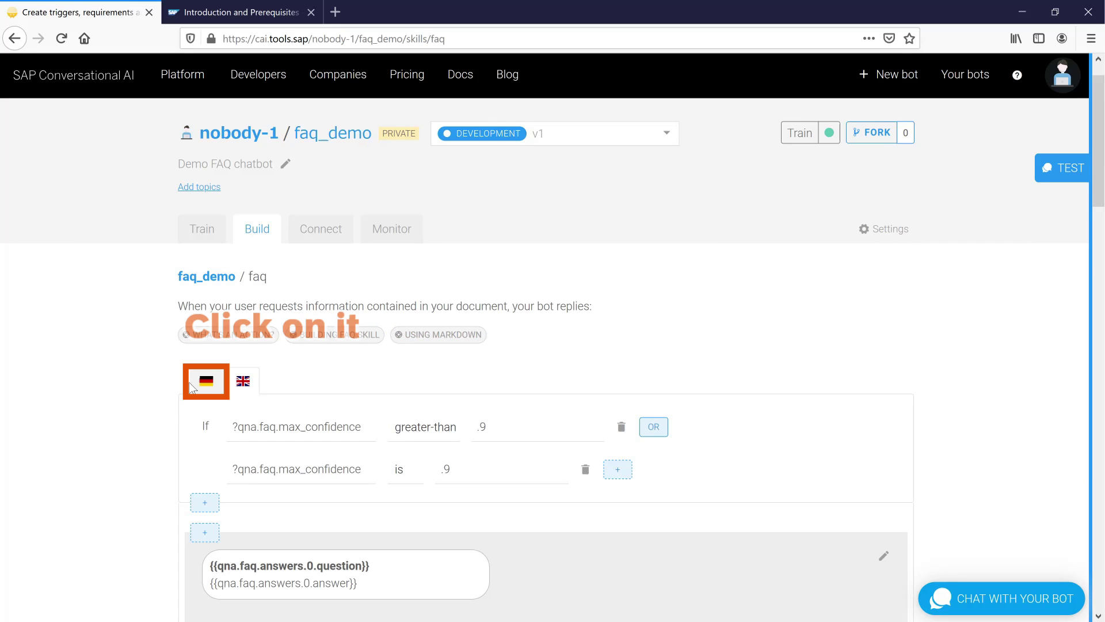
pyautogui.scroll(-5, 182, 389)
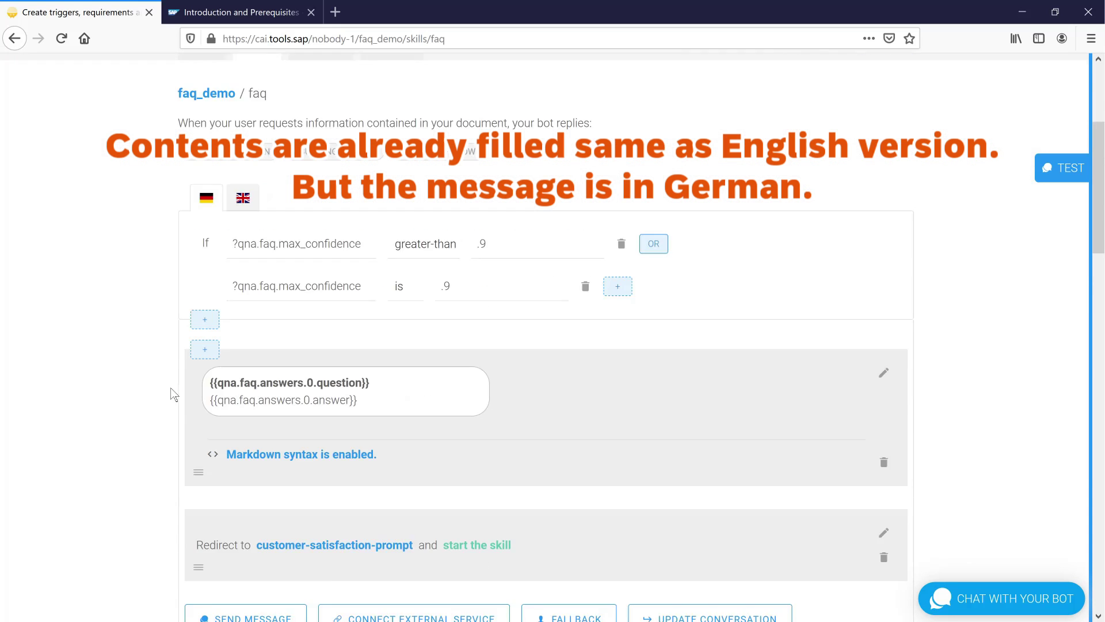
pyautogui.scroll(-5, 147, 337)
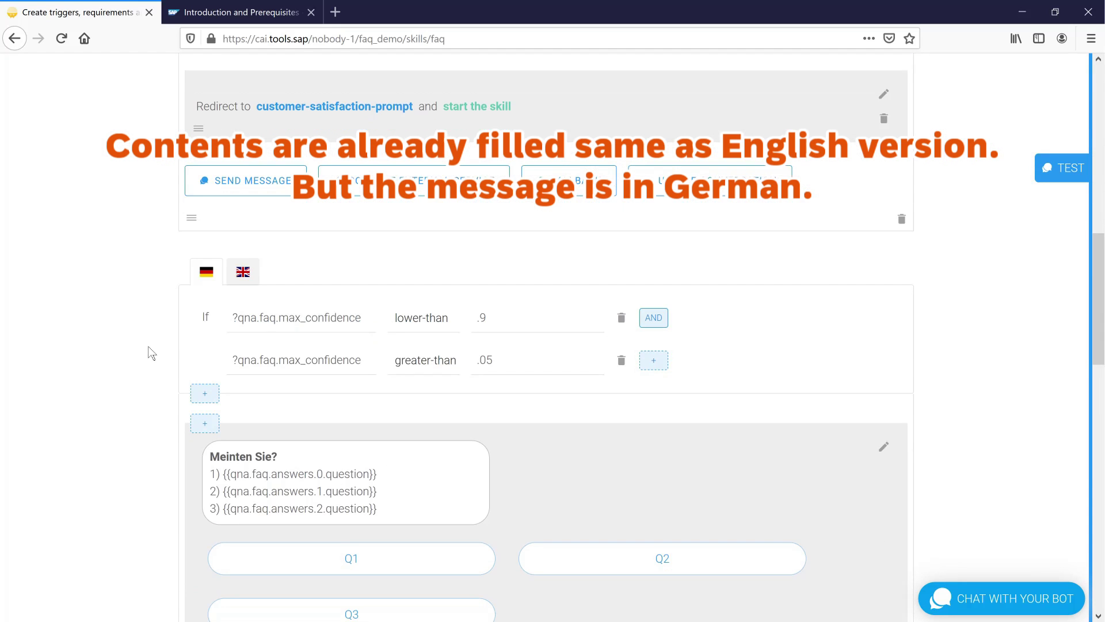
pyautogui.scroll(-3, 213, 289)
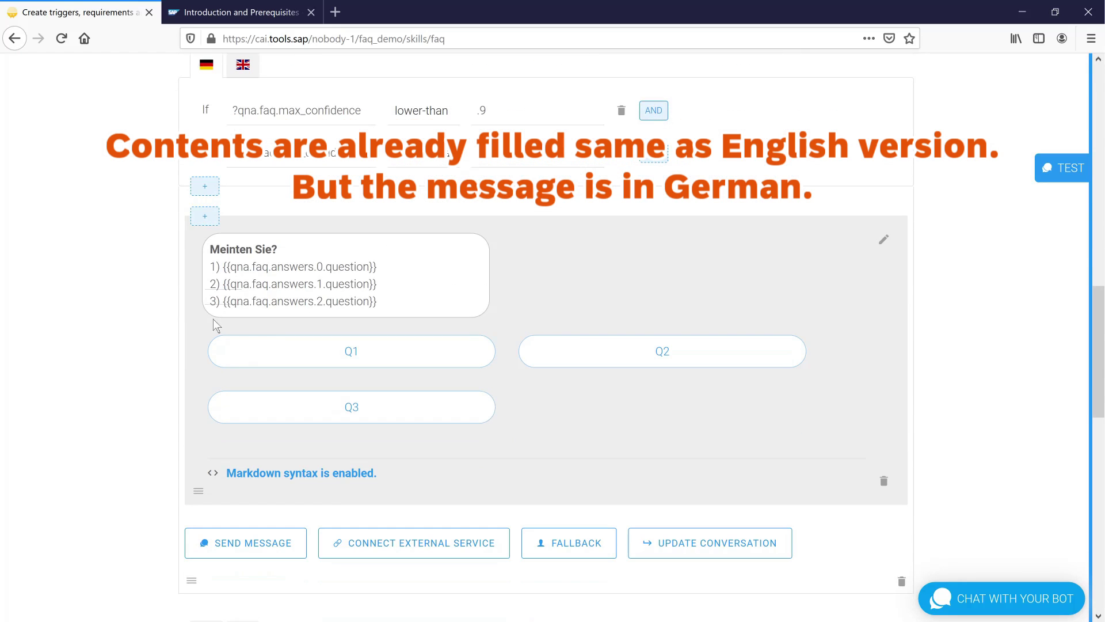
pyautogui.scroll(-2, 217, 351)
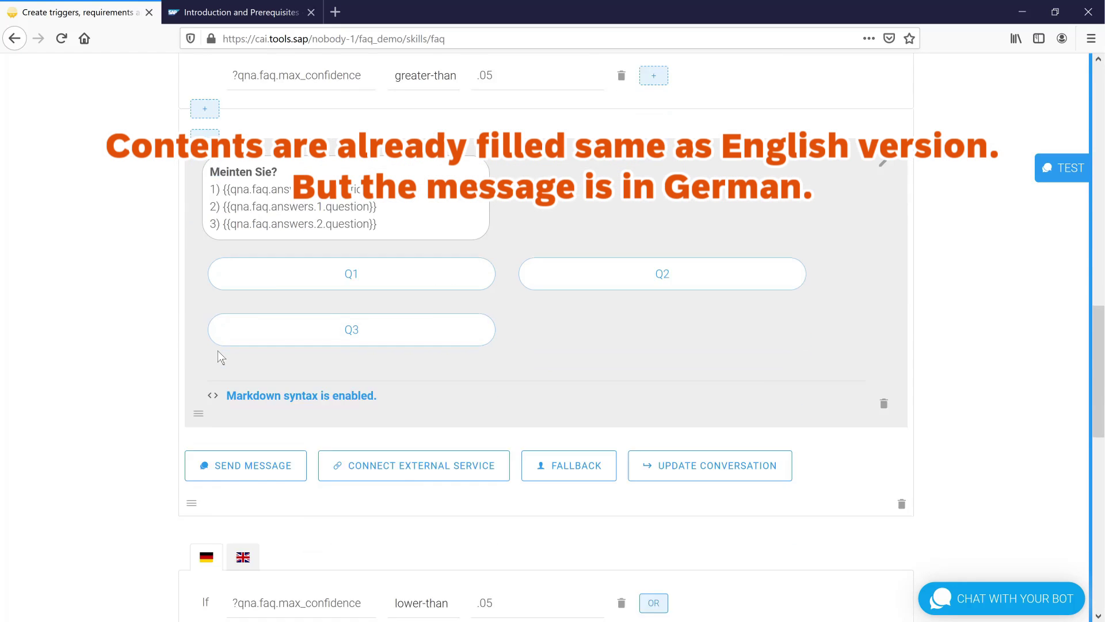
pyautogui.scroll(-4, 215, 351)
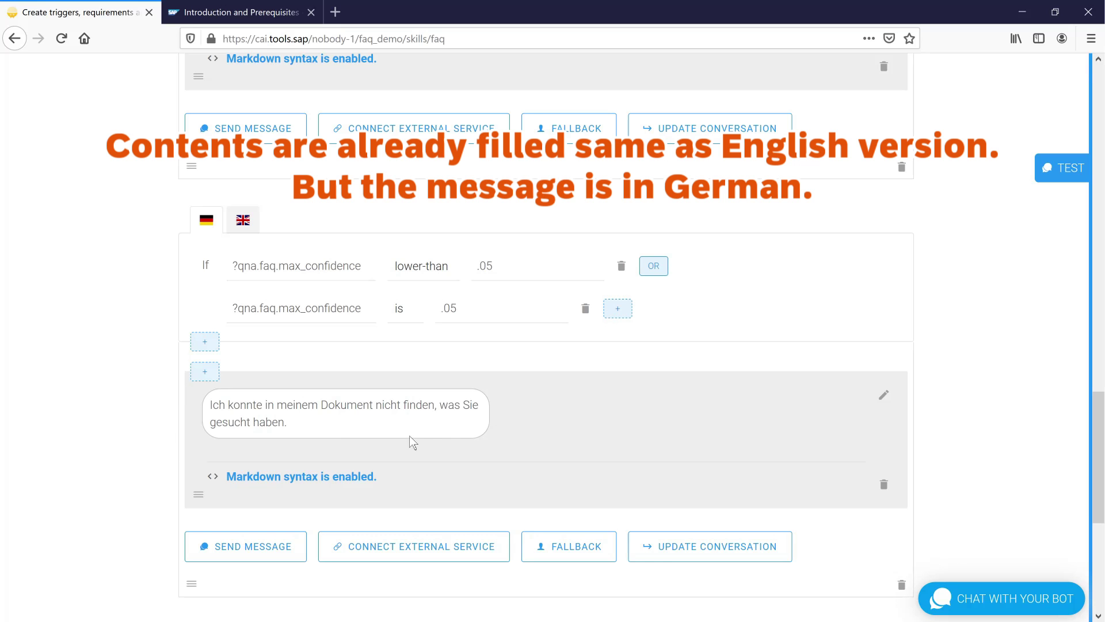
pyautogui.scroll(-2, 177, 421)
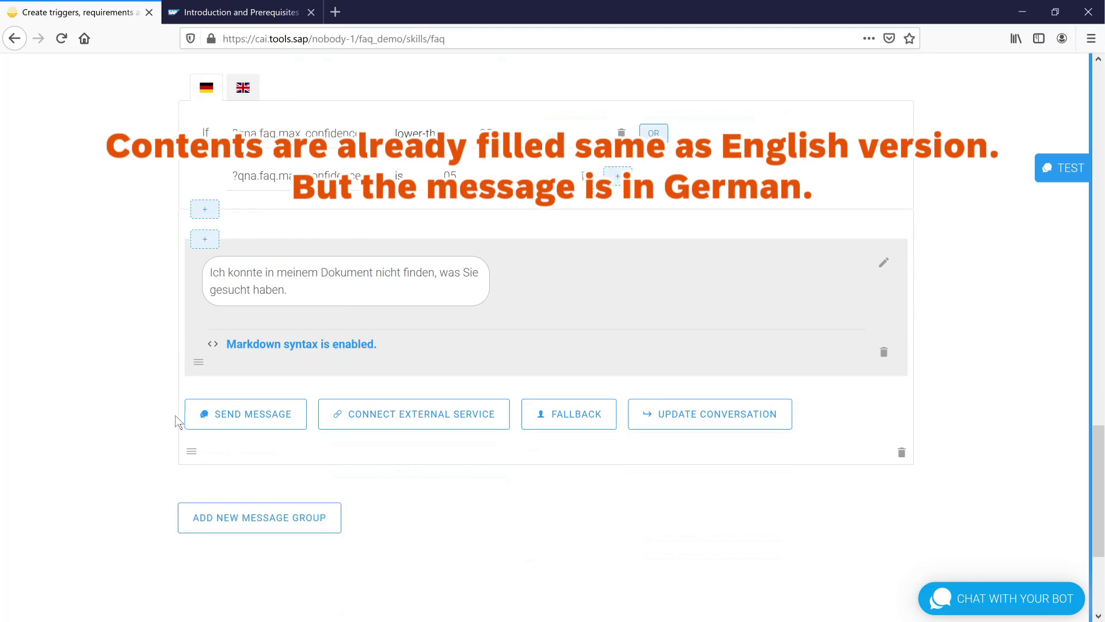
pyautogui.scroll(-2, 177, 421)
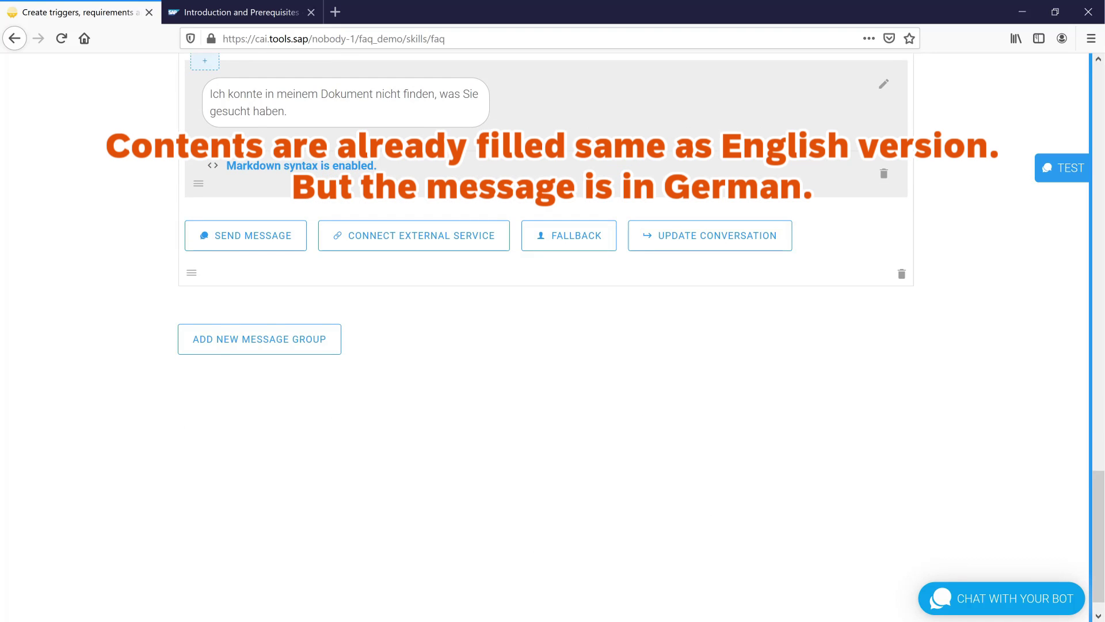
pyautogui.click(14, 39)
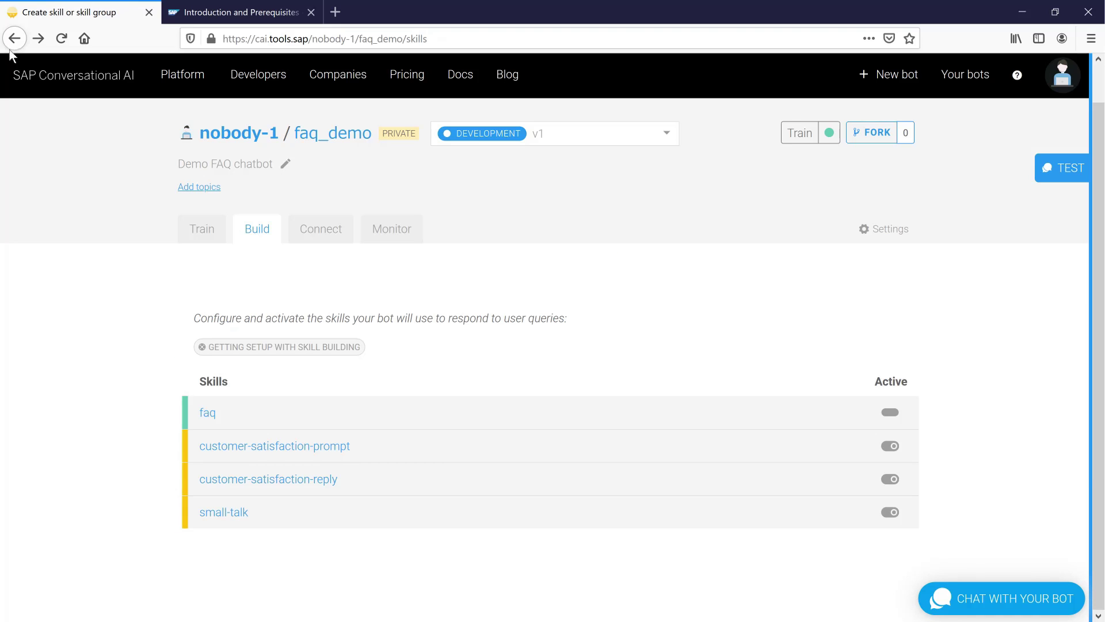
pyautogui.click(278, 447)
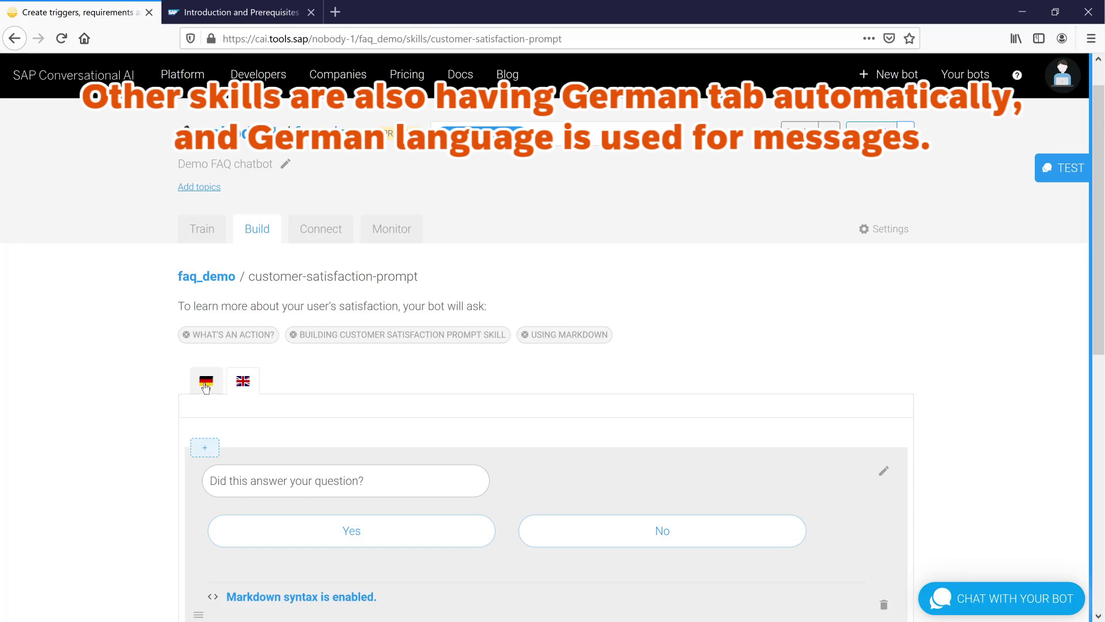
pyautogui.scroll(-2, 142, 399)
pyautogui.scroll(-3, 143, 399)
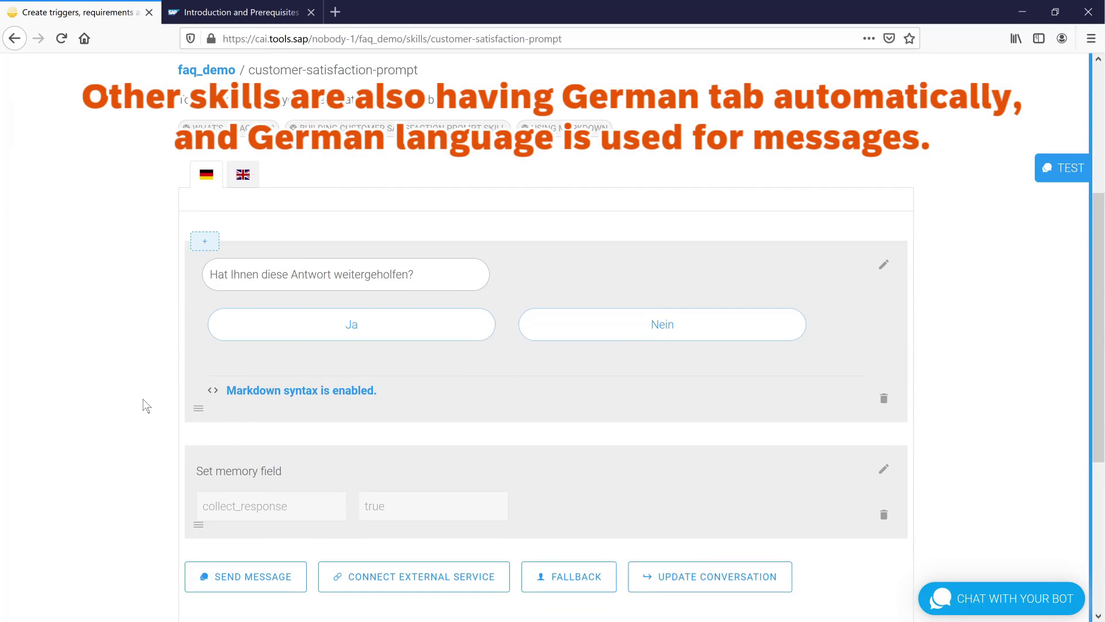
pyautogui.scroll(-5, 142, 400)
pyautogui.scroll(2, 143, 407)
pyautogui.scroll(2, 143, 406)
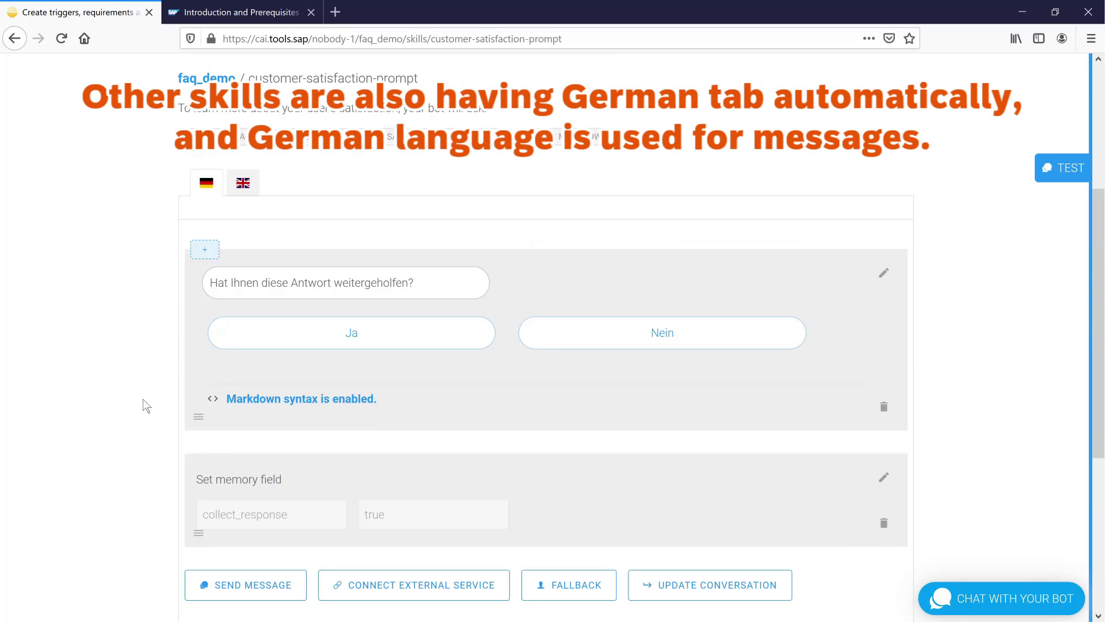
pyautogui.scroll(1, 142, 405)
pyautogui.click(13, 38)
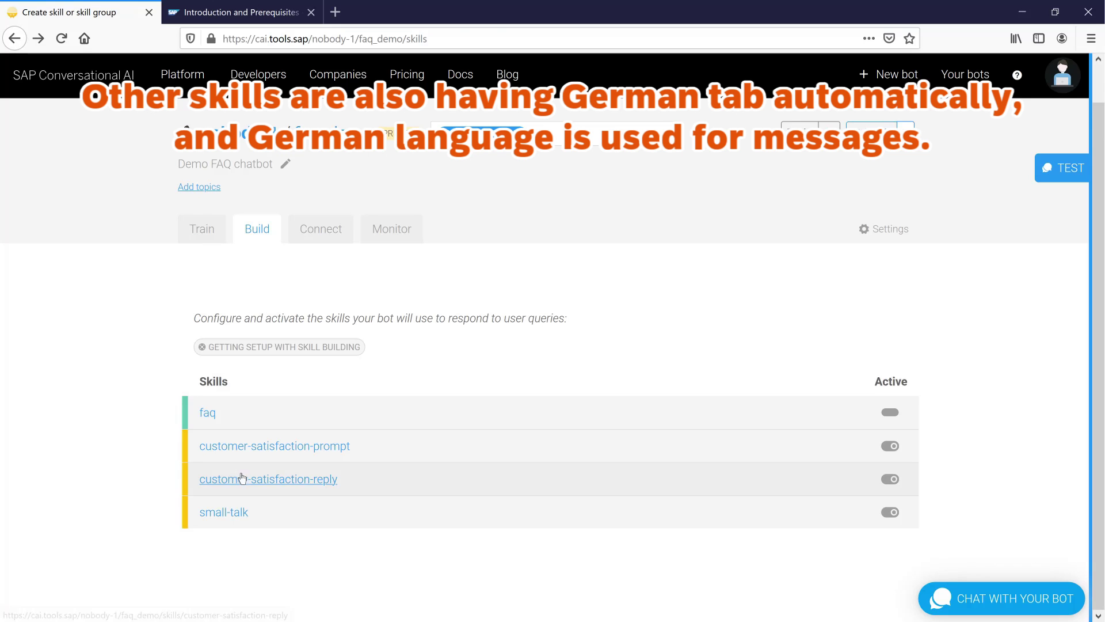
pyautogui.click(246, 479)
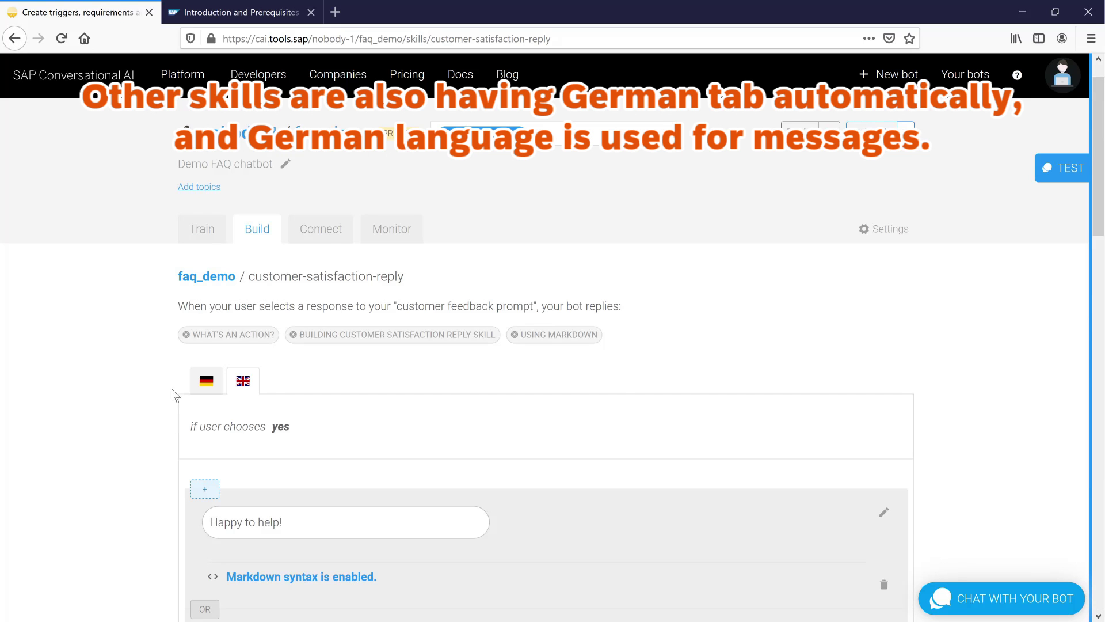
pyautogui.click(205, 380)
pyautogui.scroll(-3, 160, 399)
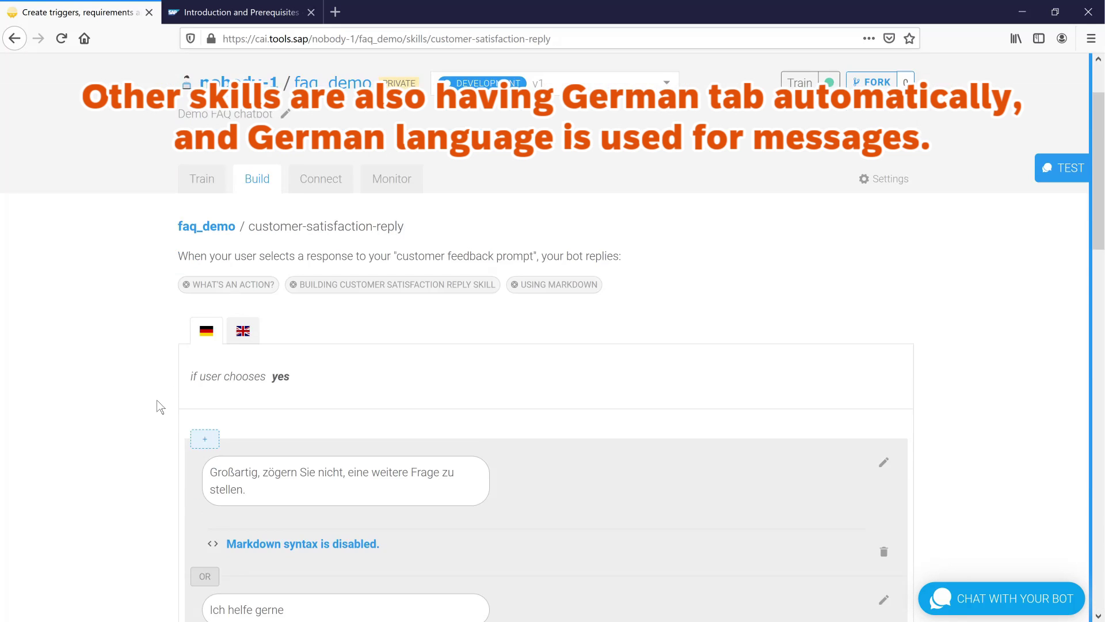
pyautogui.scroll(-2, 160, 401)
pyautogui.scroll(-2, 160, 405)
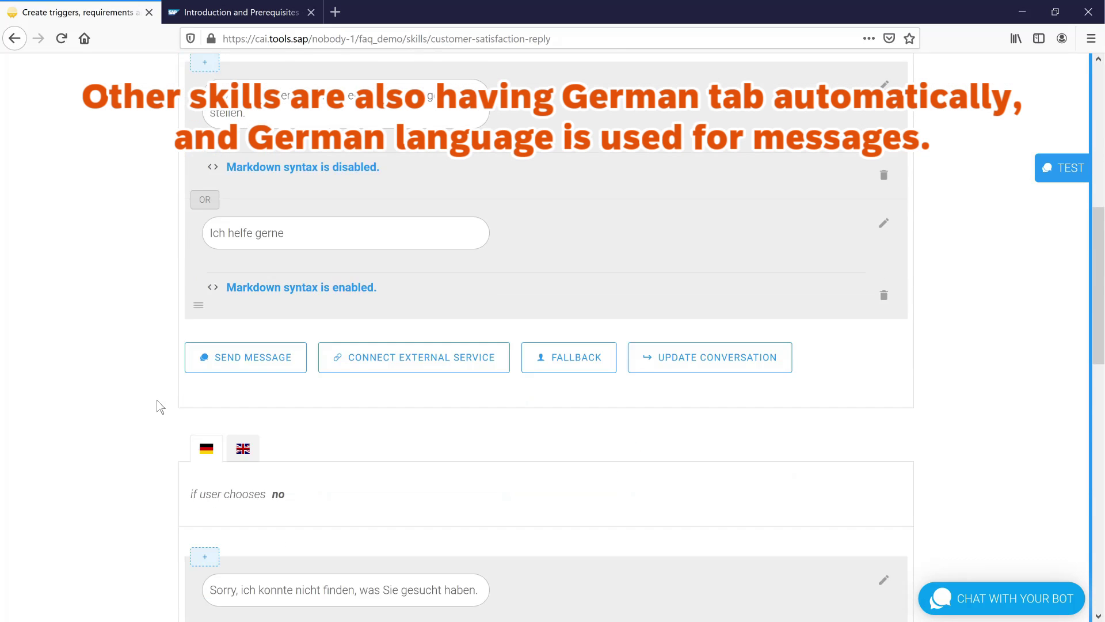
pyautogui.scroll(-2, 160, 405)
pyautogui.scroll(-1, 160, 407)
pyautogui.scroll(-3, 160, 407)
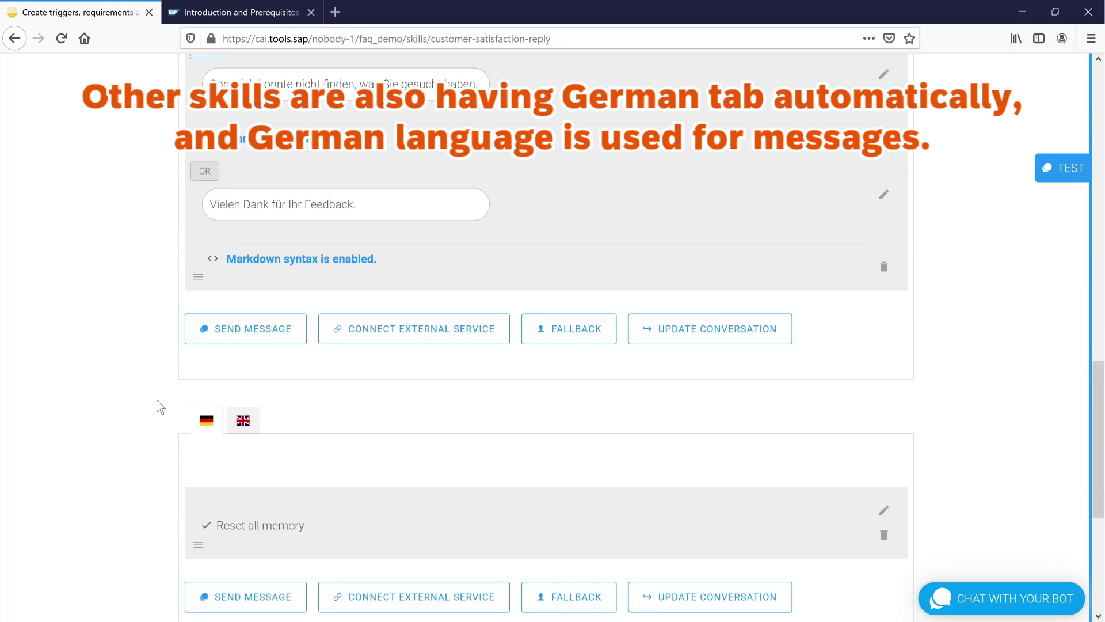
pyautogui.scroll(-2, 160, 407)
pyautogui.scroll(1, 160, 407)
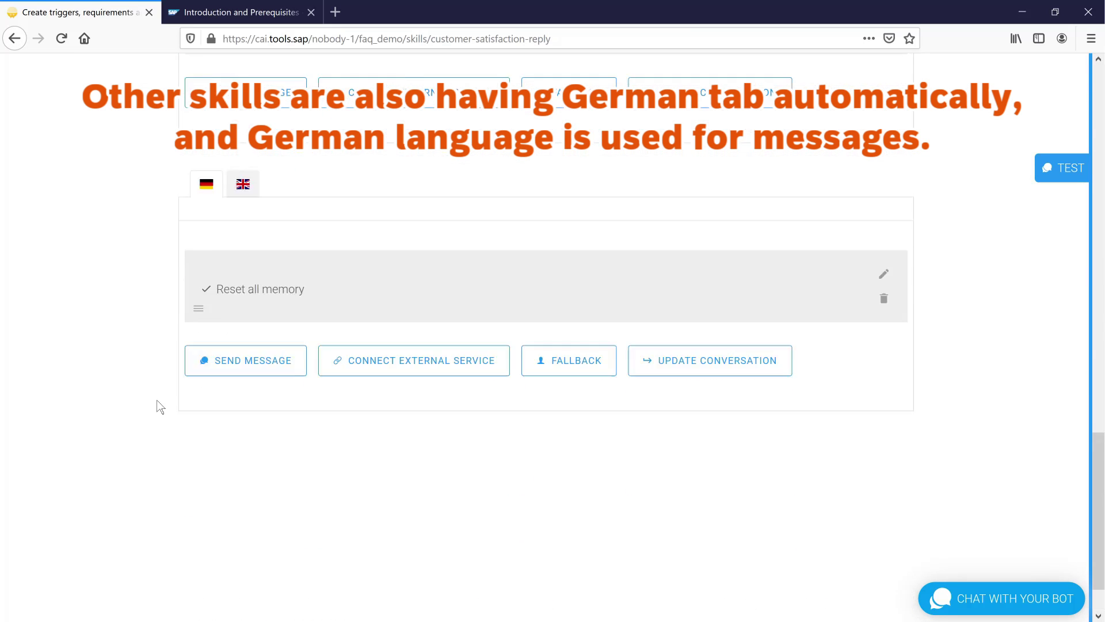
pyautogui.scroll(3, 160, 407)
pyautogui.scroll(3, 160, 407)
pyautogui.scroll(5, 160, 407)
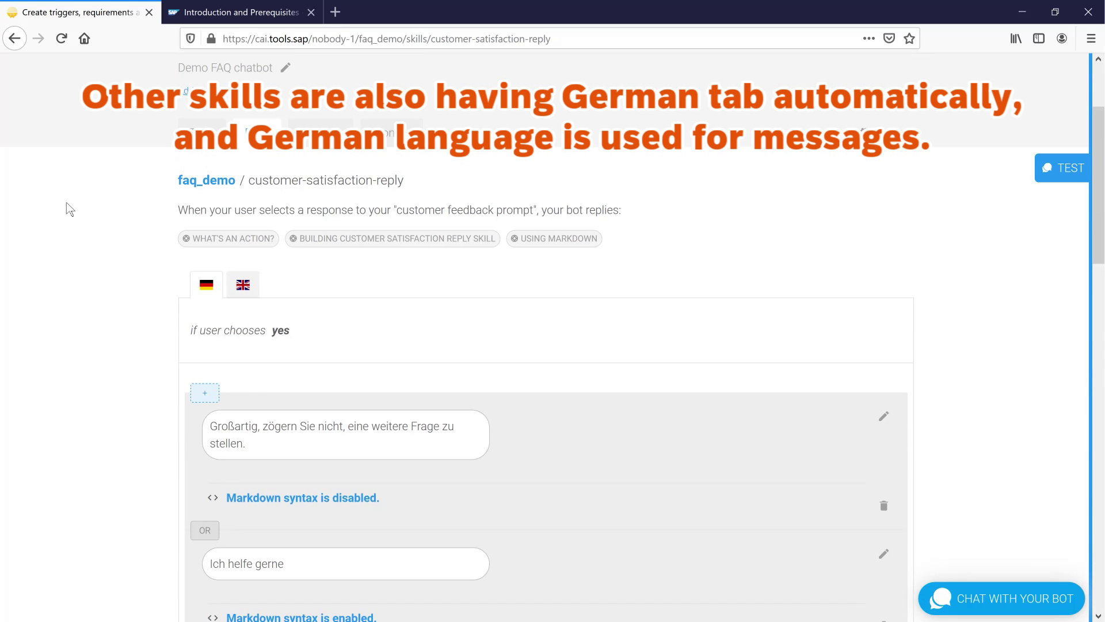
# Open the small-talk skill from the skills list and show its German tab
pyautogui.click(15, 39)
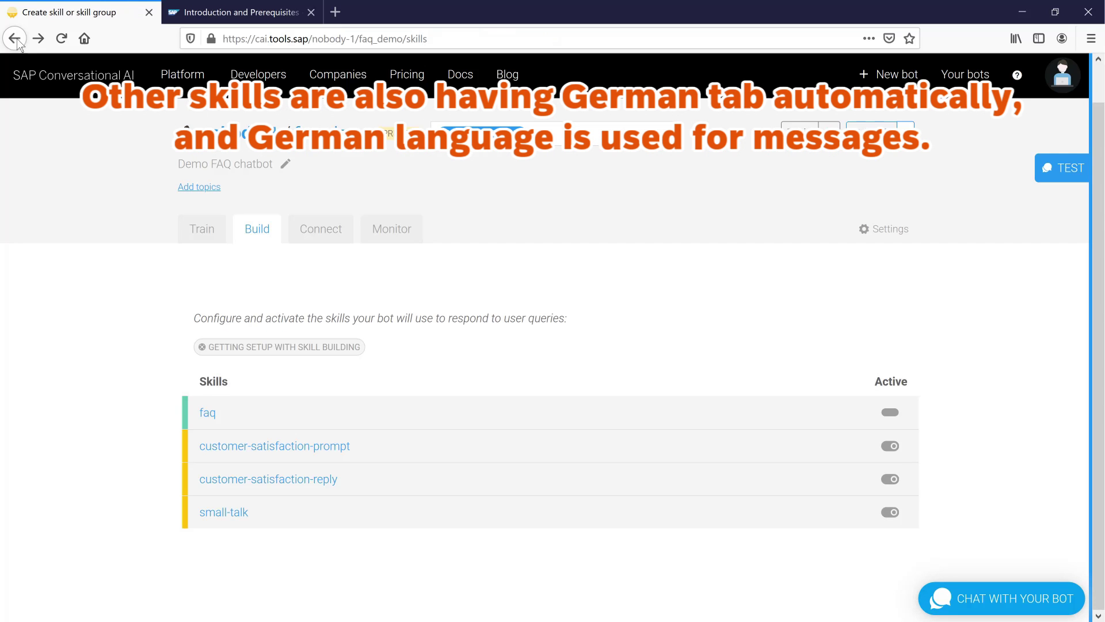
pyautogui.click(211, 512)
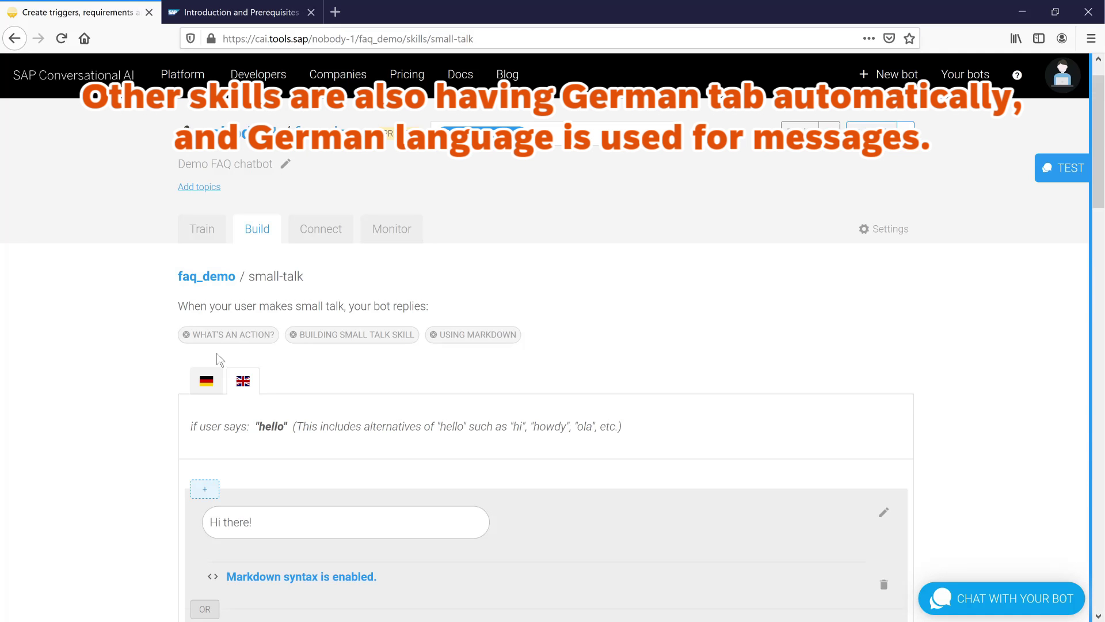
pyautogui.click(205, 380)
pyautogui.scroll(-4, 158, 398)
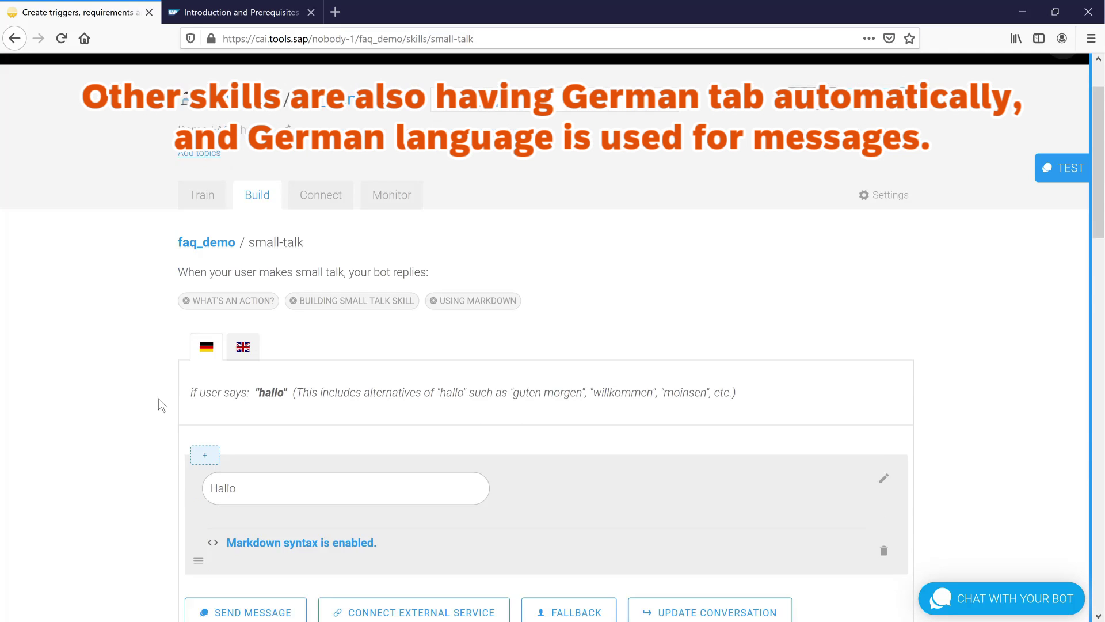
pyautogui.scroll(-2, 159, 399)
pyautogui.scroll(-1, 159, 398)
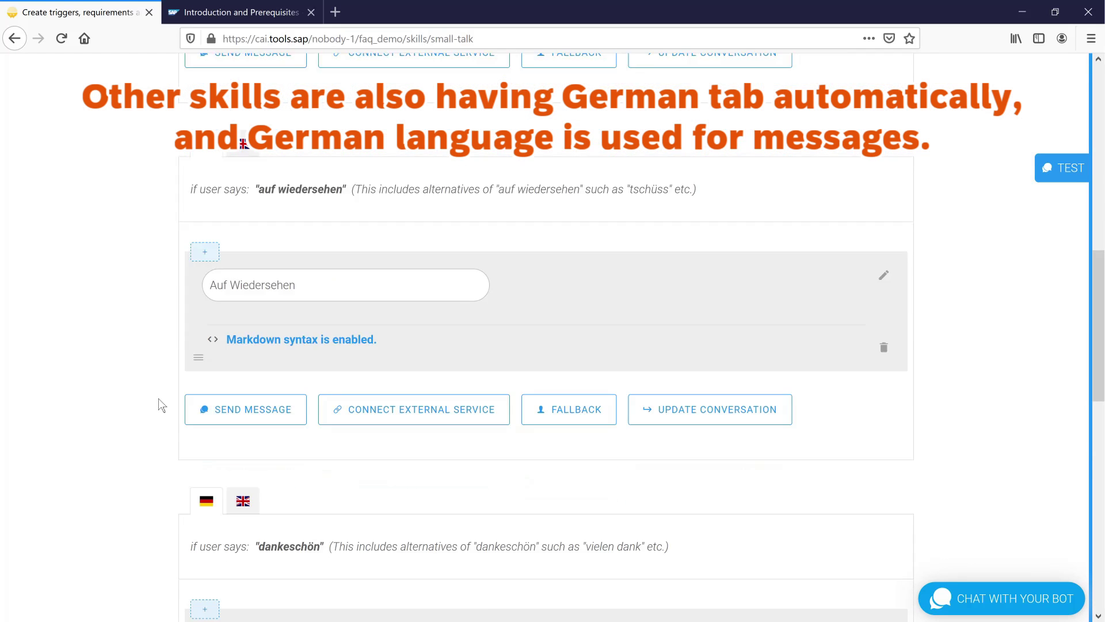
pyautogui.scroll(-2, 158, 398)
pyautogui.scroll(-2, 158, 398)
pyautogui.scroll(-1, 158, 400)
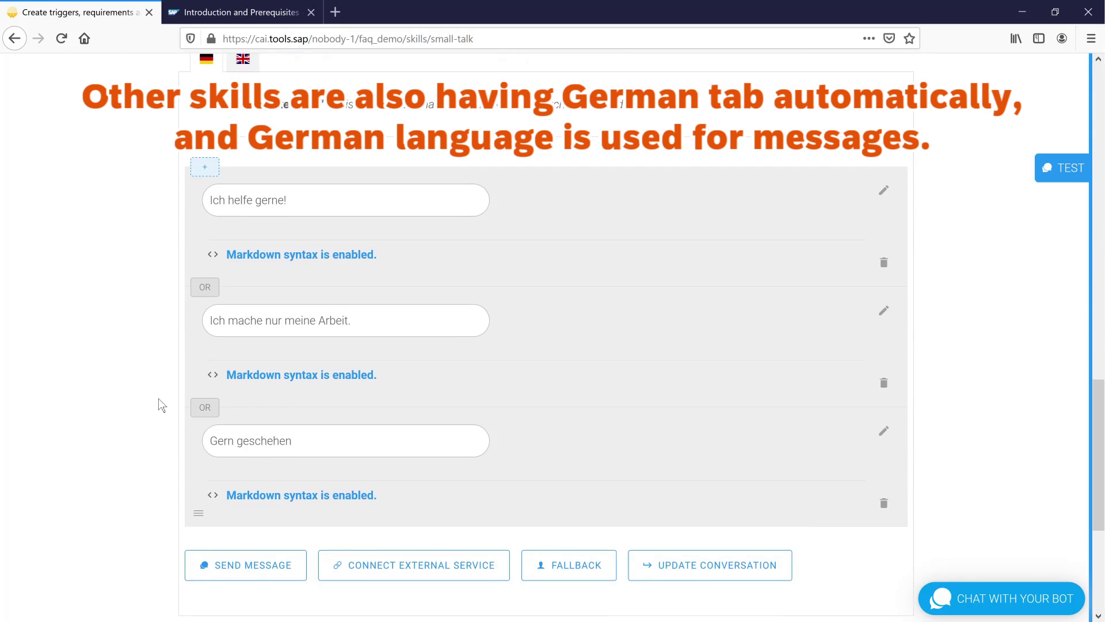
pyautogui.scroll(-1, 158, 400)
pyautogui.scroll(-2, 157, 400)
pyautogui.scroll(3, 158, 404)
pyautogui.scroll(4, 158, 404)
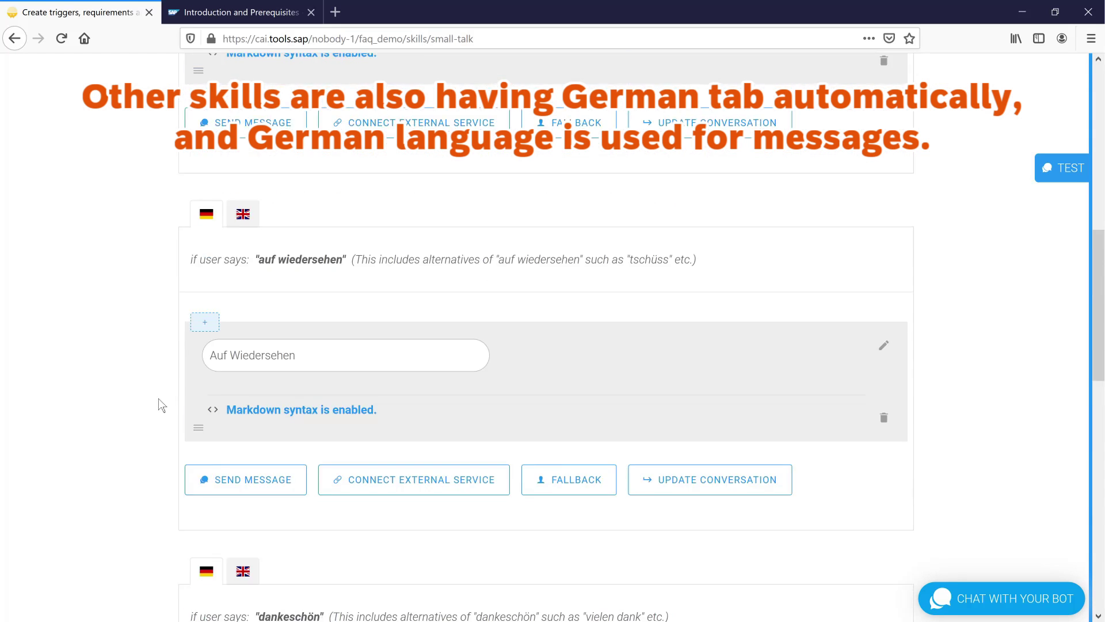
pyautogui.scroll(3, 158, 404)
pyautogui.scroll(3, 158, 399)
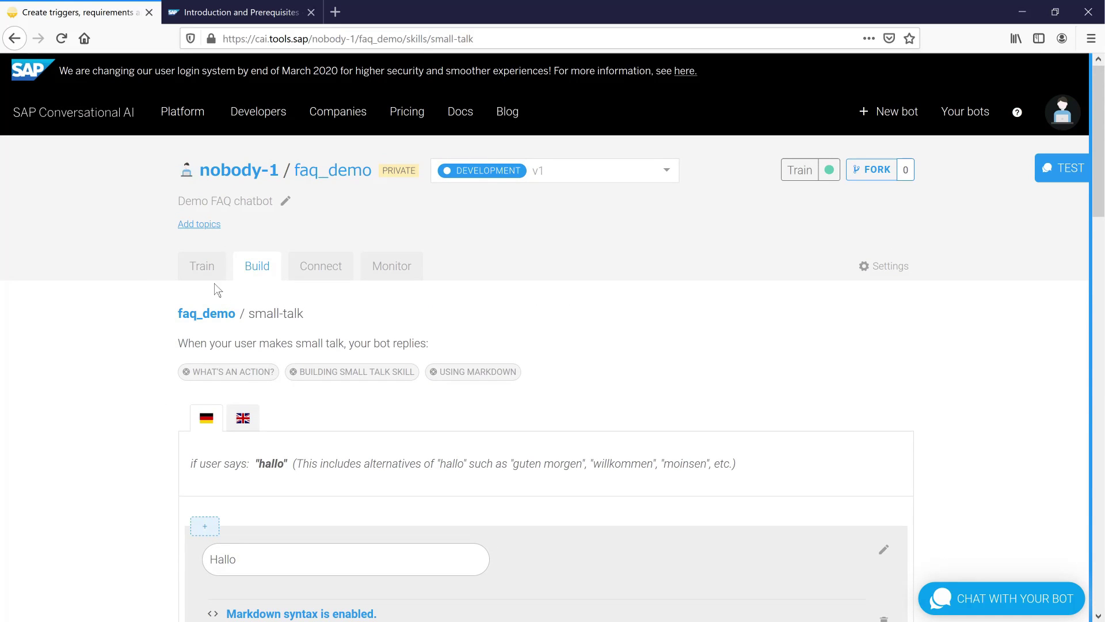
# Open the faq_demo_de-csv document from the Train tab
pyautogui.click(203, 269)
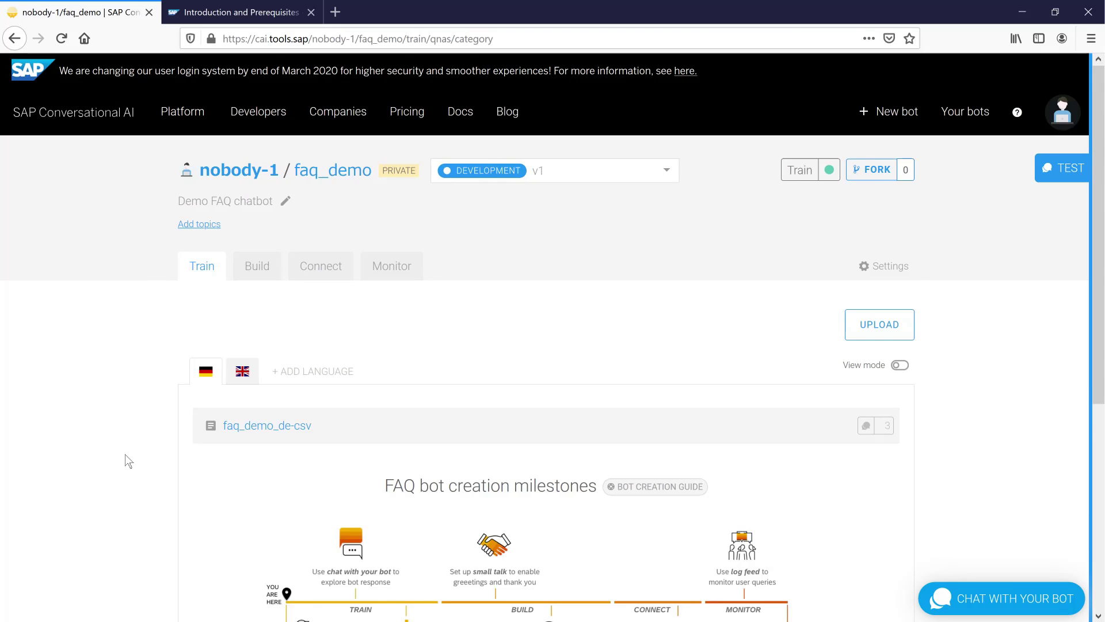
pyautogui.scroll(-1, 125, 454)
pyautogui.scroll(-2, 126, 454)
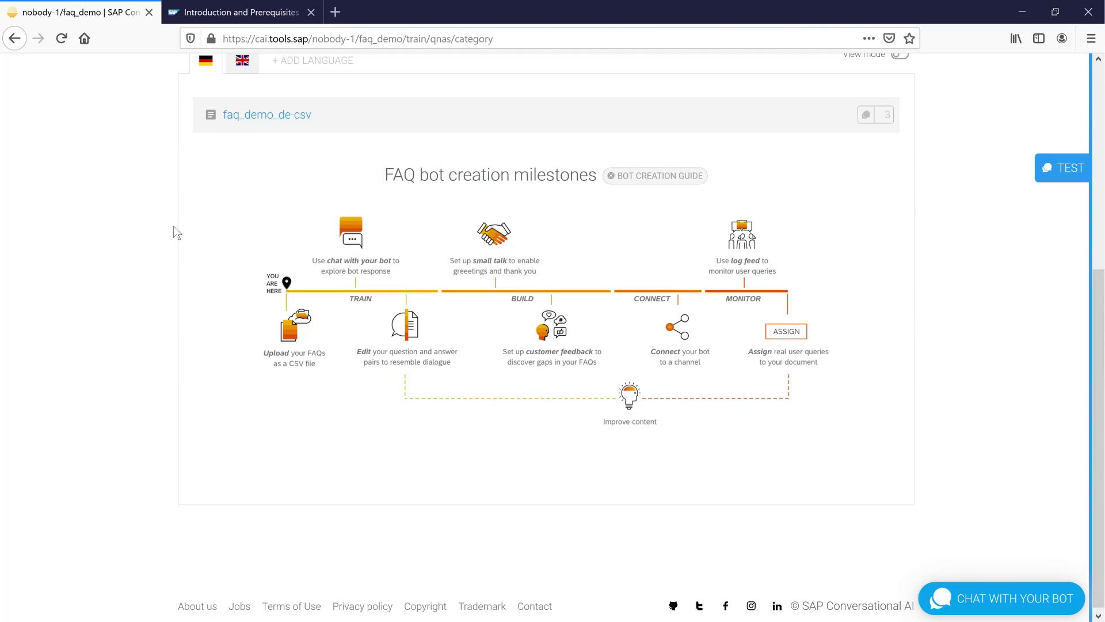
pyautogui.scroll(1, 174, 217)
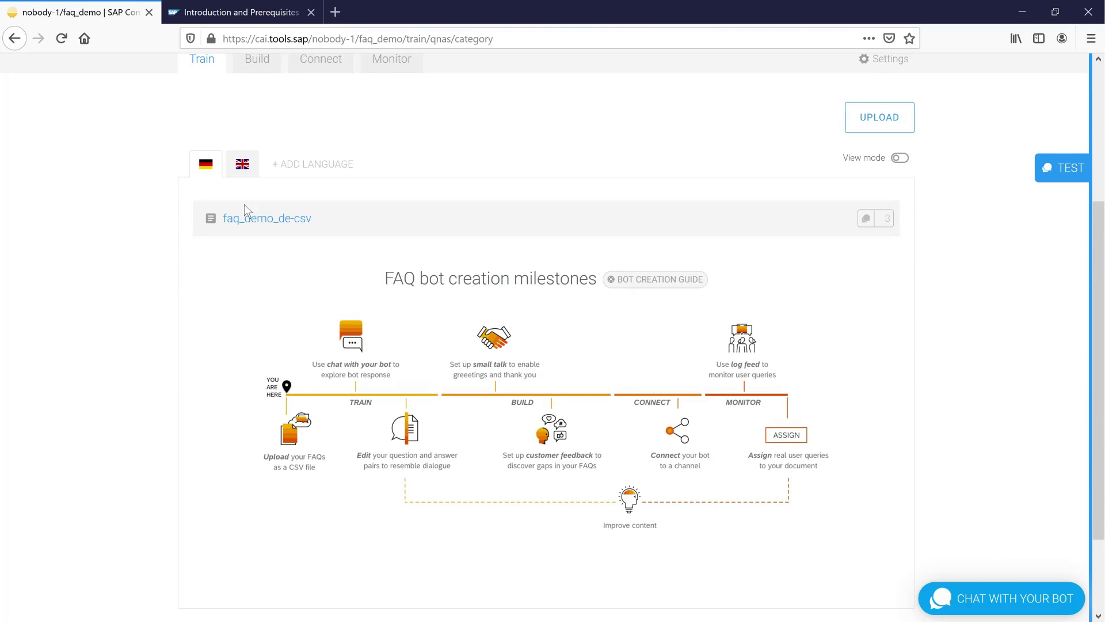
pyautogui.click(244, 219)
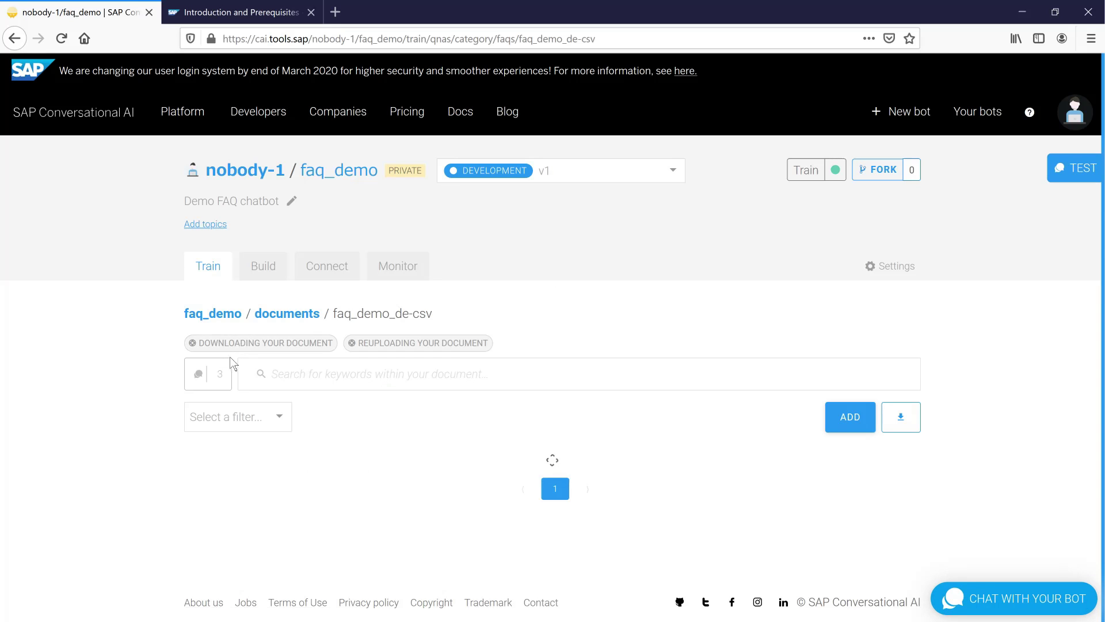
pyautogui.scroll(-1, 150, 432)
pyautogui.scroll(-1, 151, 433)
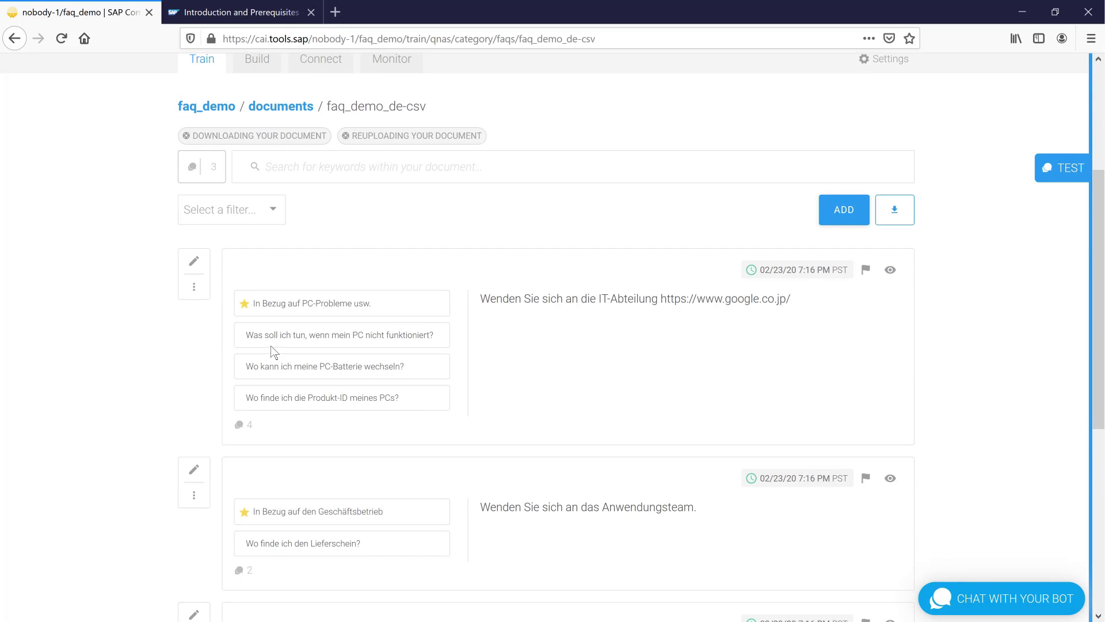
pyautogui.scroll(-3, 358, 366)
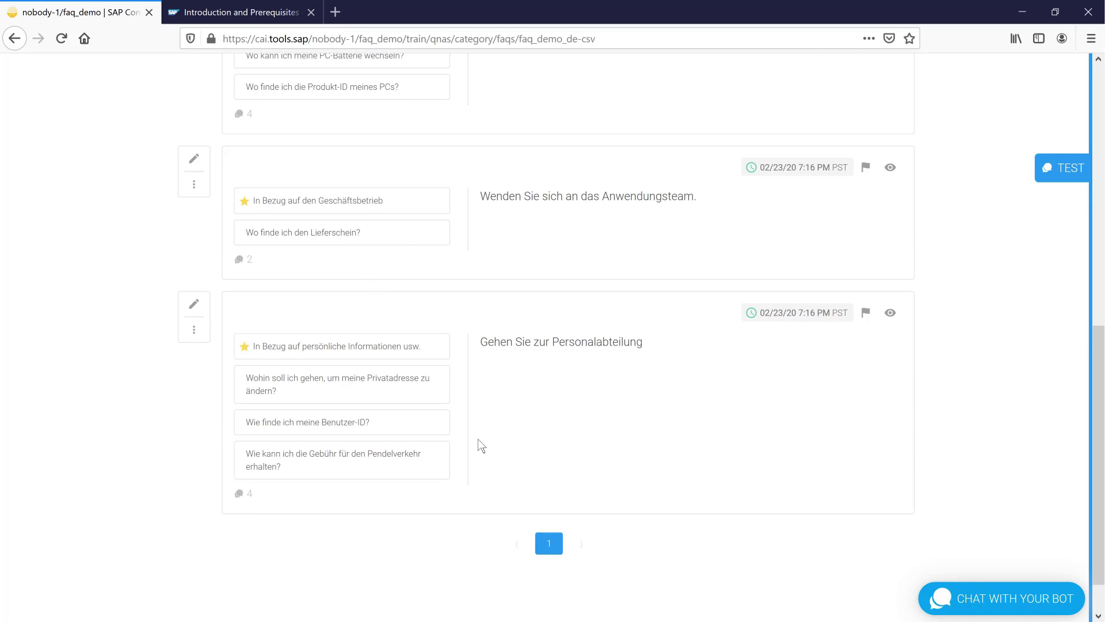
pyautogui.scroll(1, 479, 439)
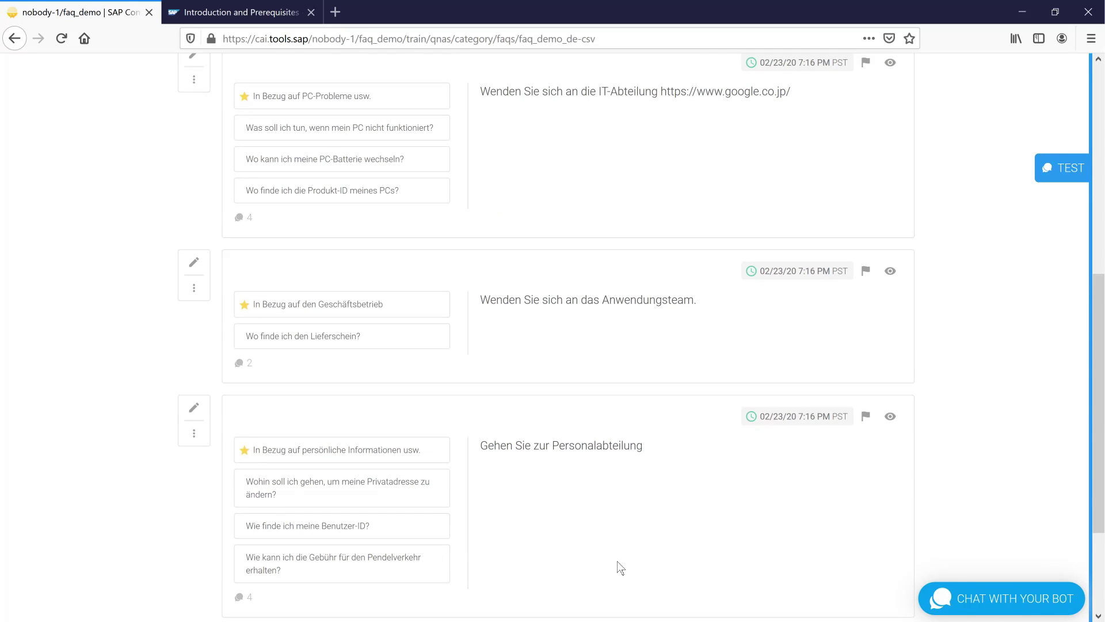
# Ask the test bot the Produkt-ID and Lieferschein questions, confirming each answer helped
pyautogui.click(976, 597)
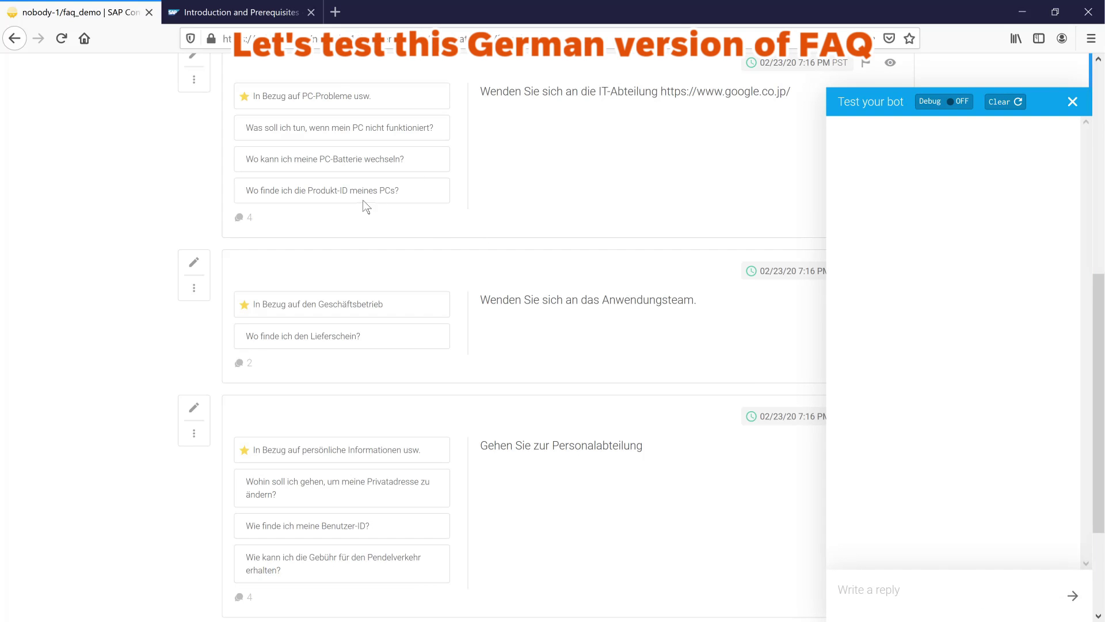
pyautogui.moveTo(401, 191); pyautogui.dragTo(256, 208)
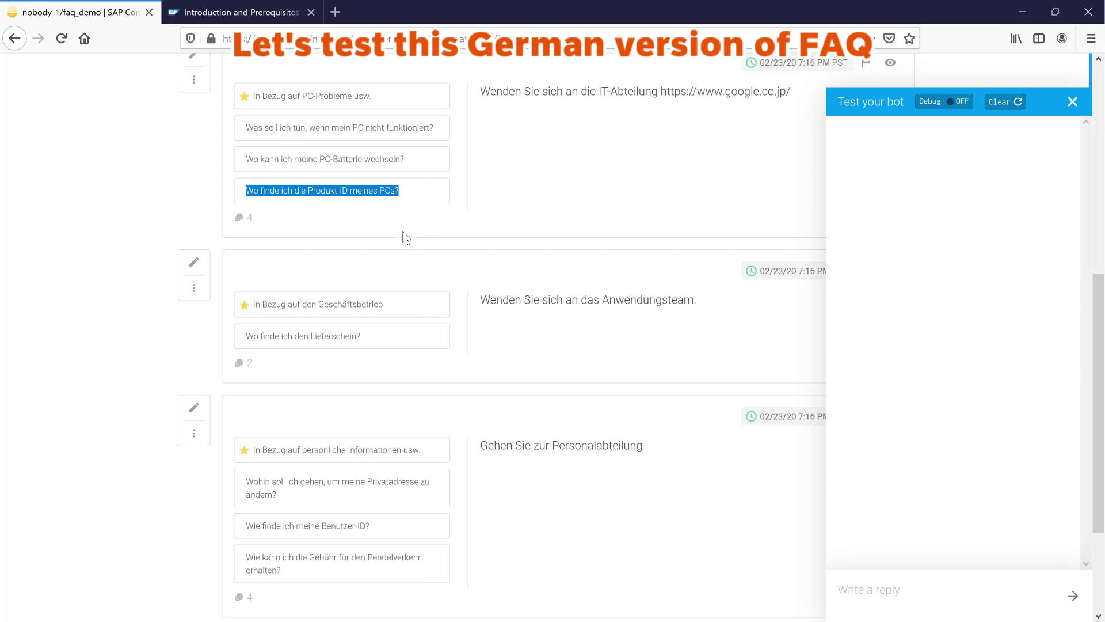
pyautogui.click(874, 585)
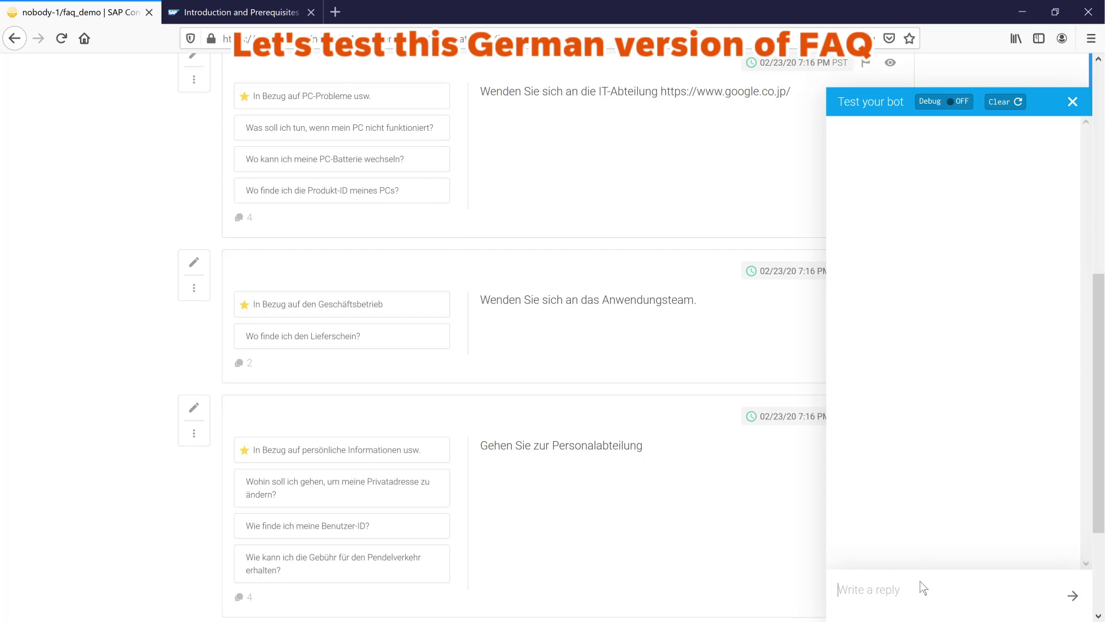
pyautogui.write('Wo finde ich die Produkt-ID meines PCs?')
pyautogui.press('Return')
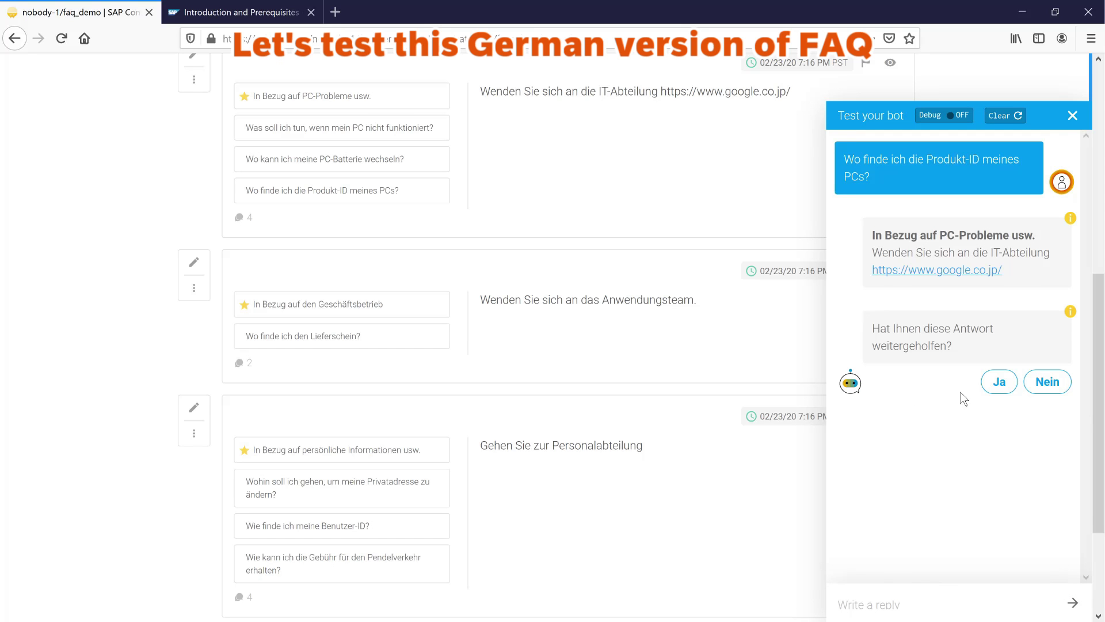
pyautogui.click(999, 382)
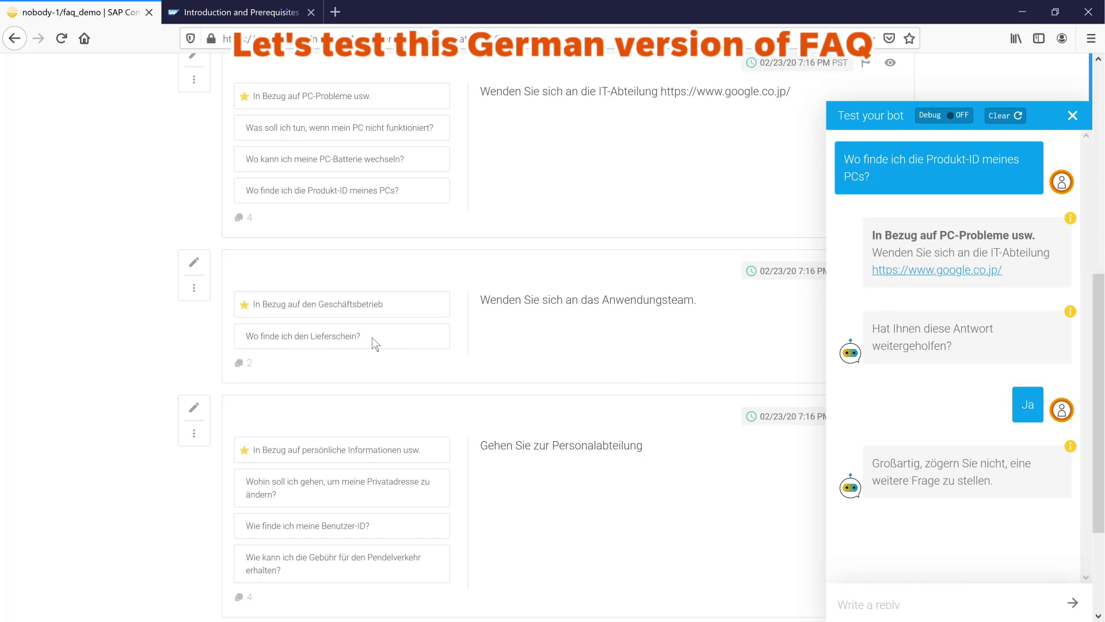
pyautogui.moveTo(365, 336); pyautogui.dragTo(242, 346)
pyautogui.hotkey('ctrl', 'c')
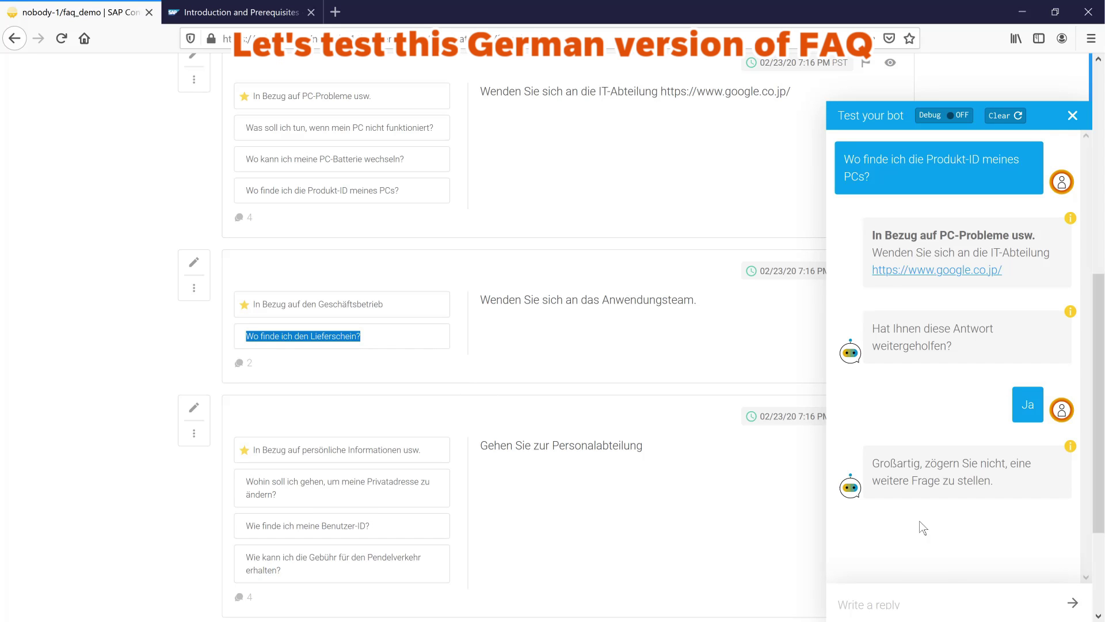
pyautogui.click(901, 603)
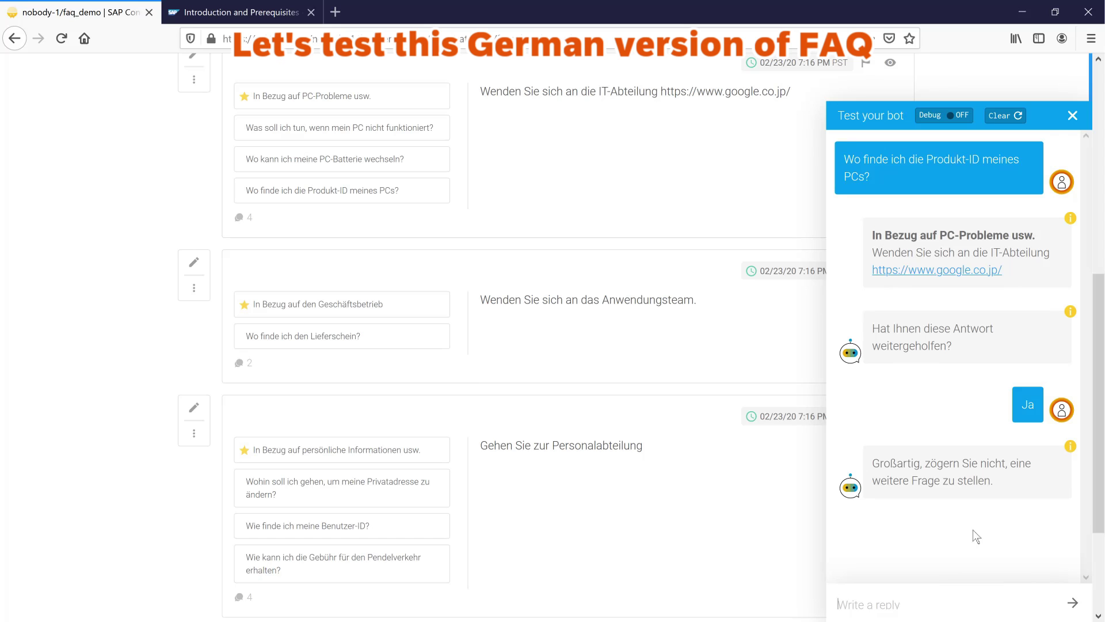
pyautogui.hotkey('ctrl', 'v')
pyautogui.press('Return')
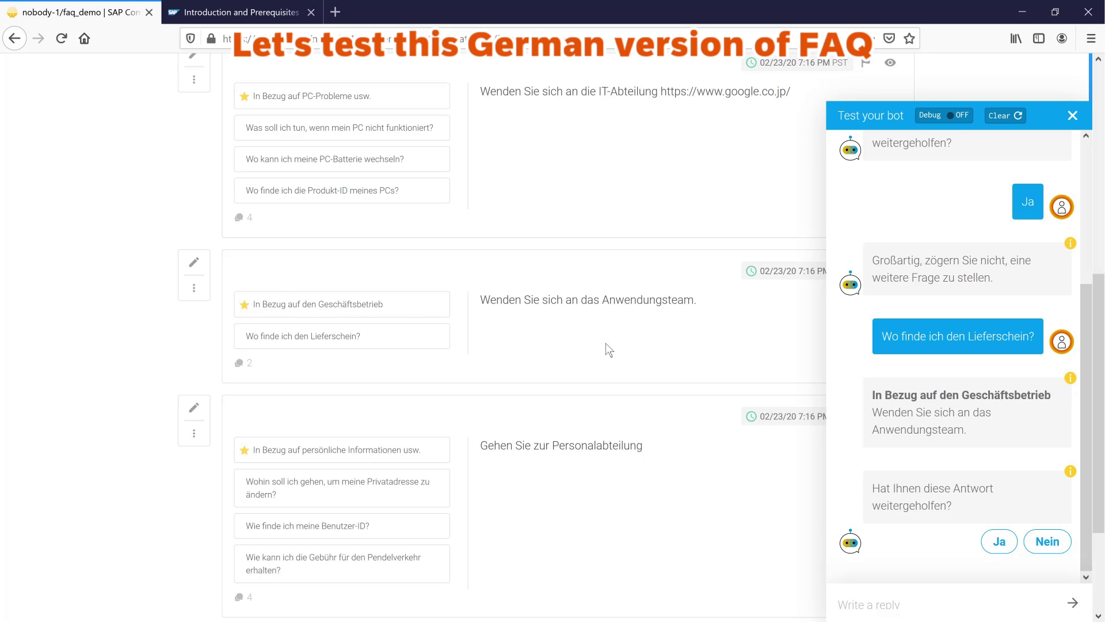
pyautogui.click(997, 541)
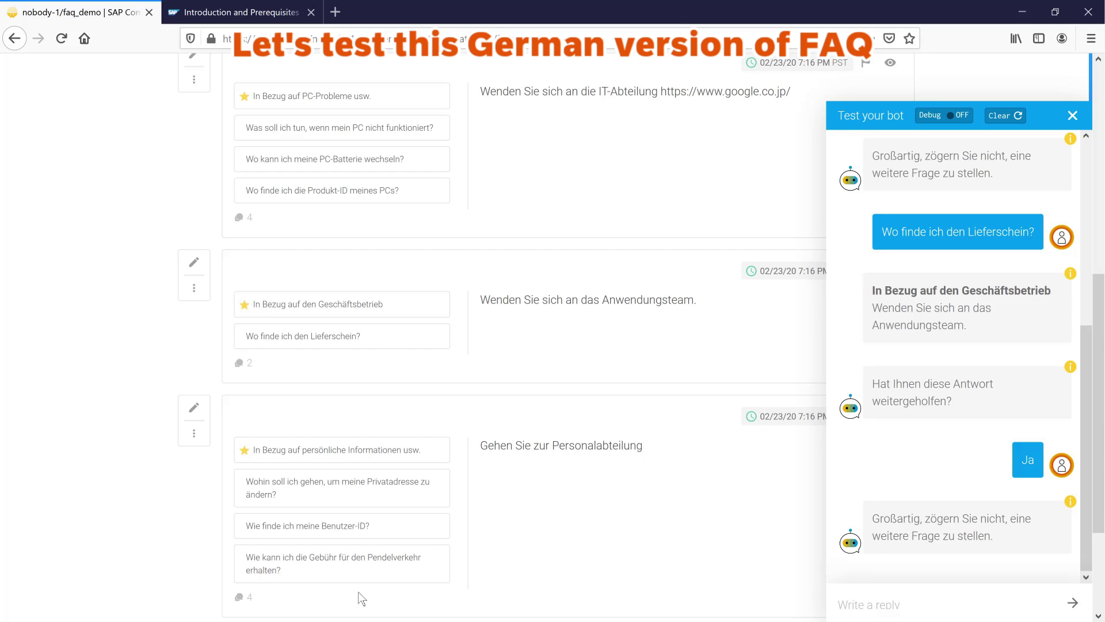
# Ask the bot the private-address question 'Wohin soll ich gehen…'
pyautogui.moveTo(297, 498); pyautogui.dragTo(243, 486)
pyautogui.hotkey('ctrl', 'c')
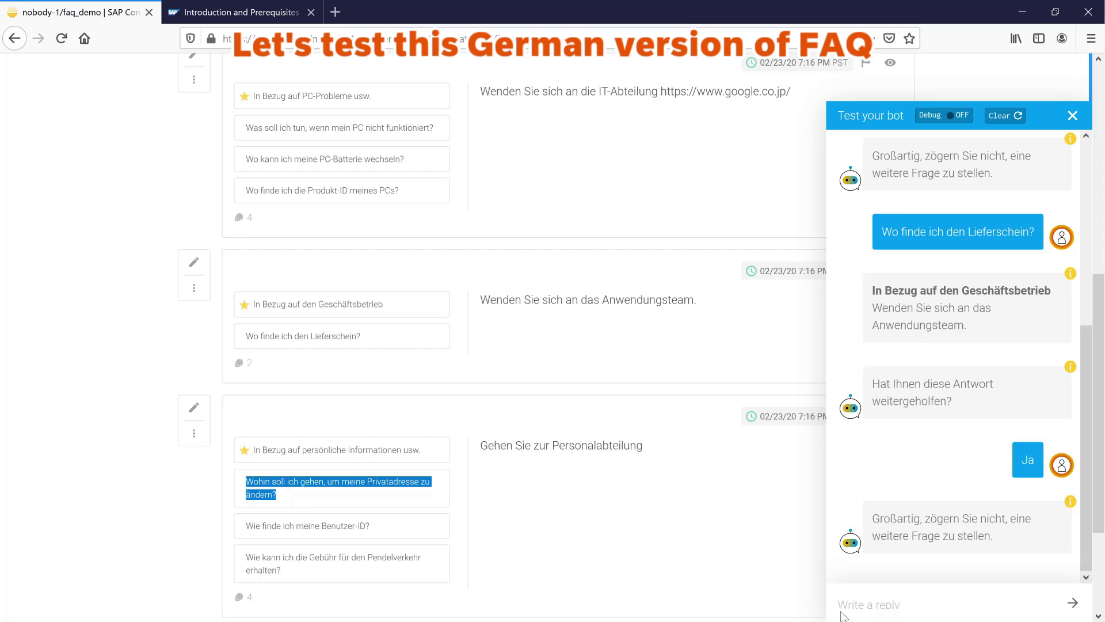
pyautogui.click(876, 604)
pyautogui.hotkey('ctrl', 'v')
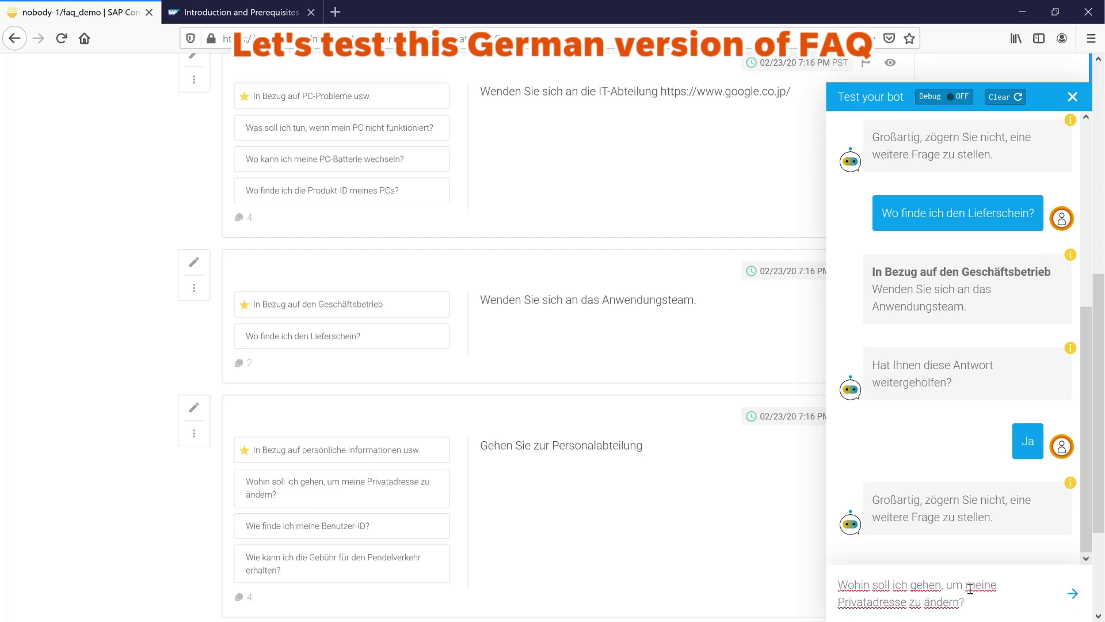
pyautogui.press('Return')
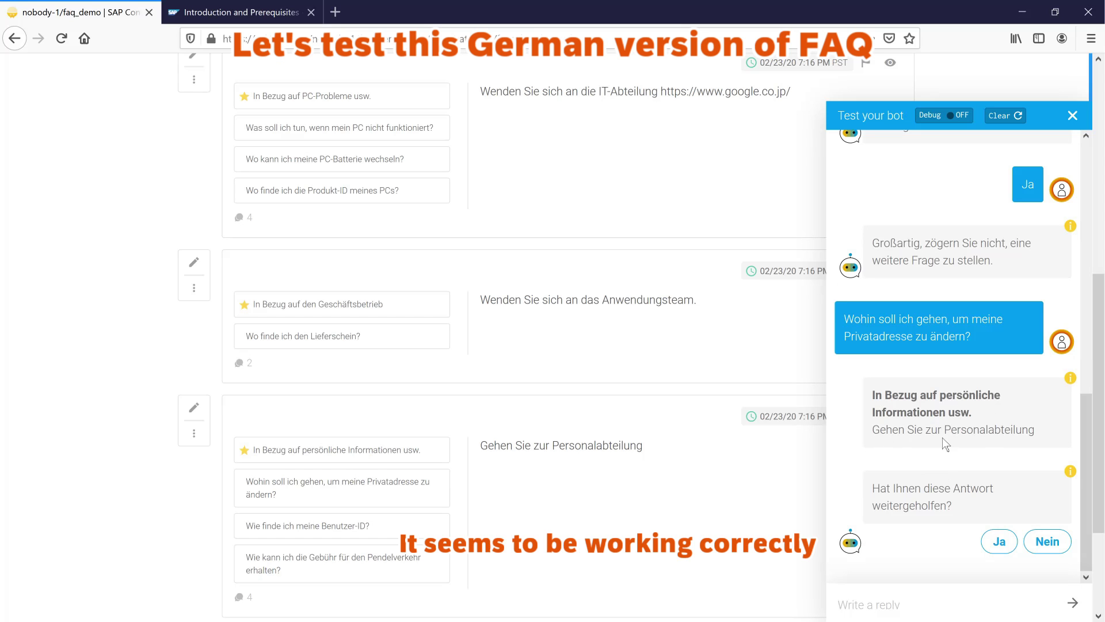
# Answer Ja, confirm language "de" in the reply's debug JSON, then return to chat
pyautogui.click(997, 549)
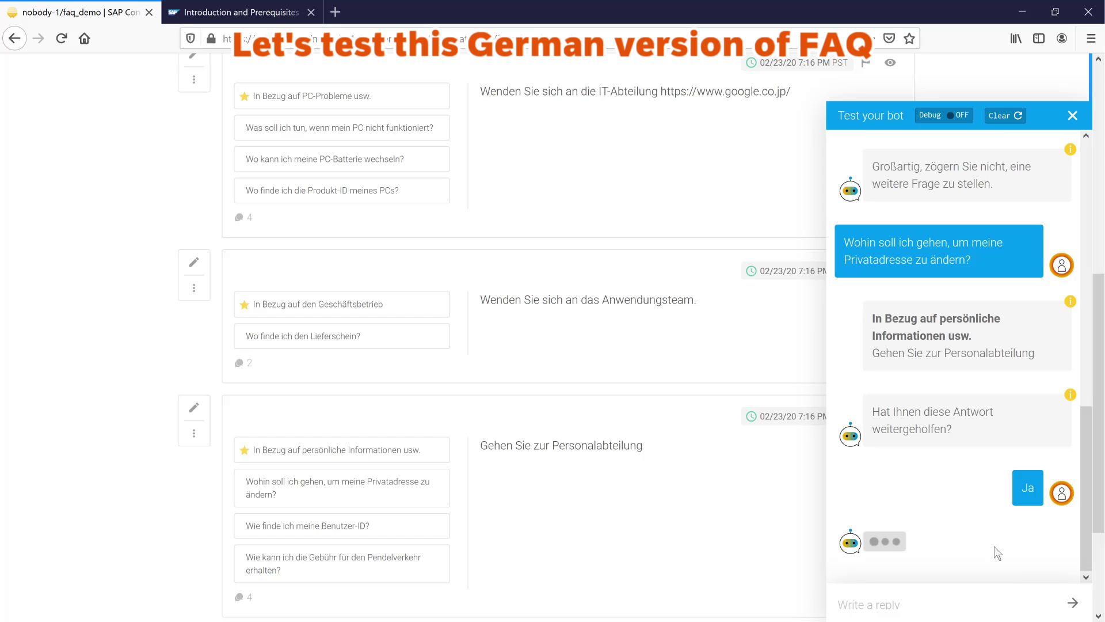
pyautogui.click(1069, 274)
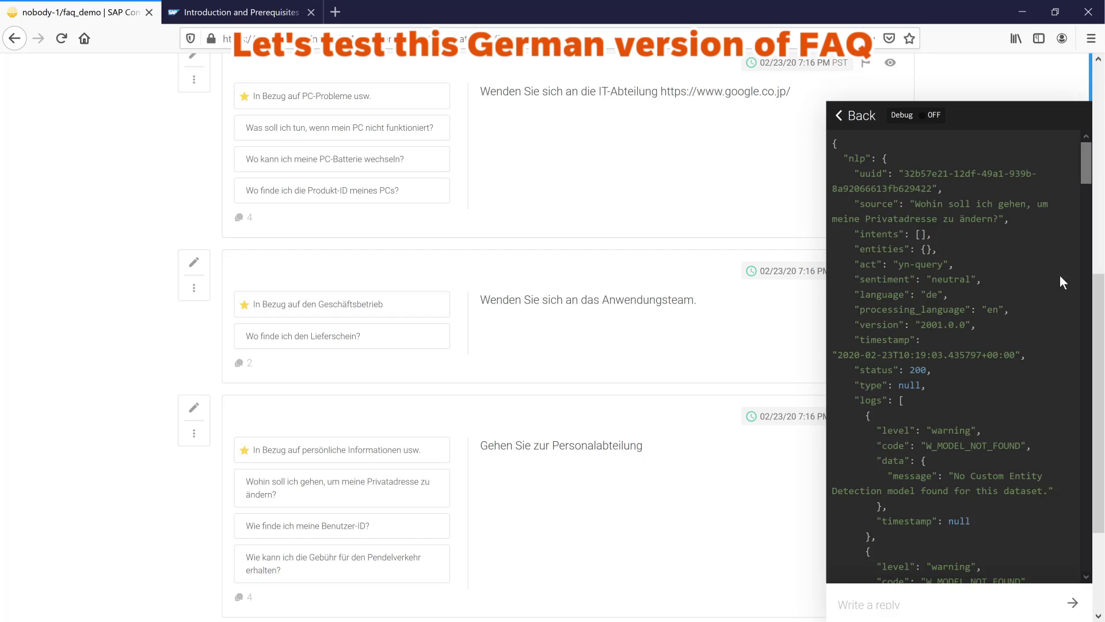
pyautogui.scroll(-2, 985, 374)
pyautogui.scroll(-2, 984, 374)
pyautogui.scroll(-2, 985, 373)
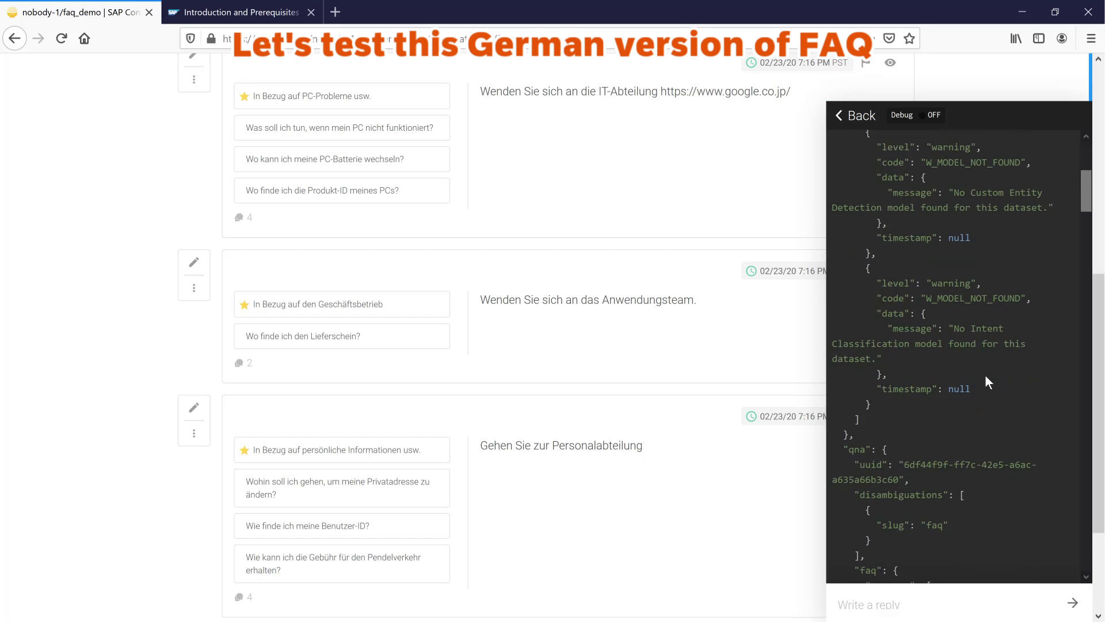
pyautogui.scroll(-2, 985, 374)
pyautogui.scroll(-1, 985, 373)
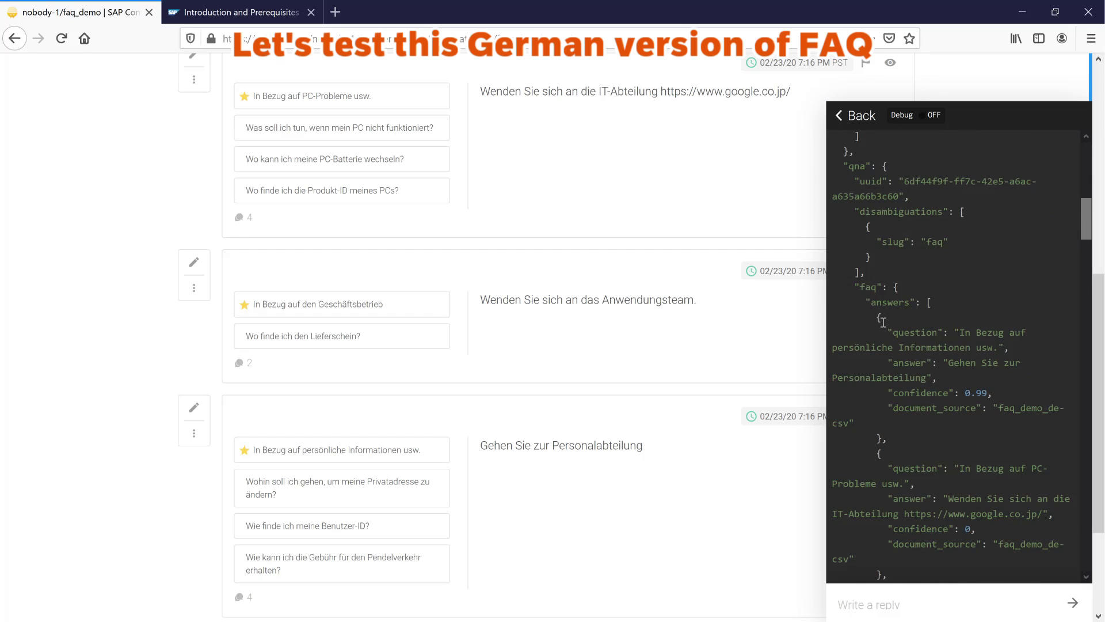
pyautogui.scroll(-1, 964, 394)
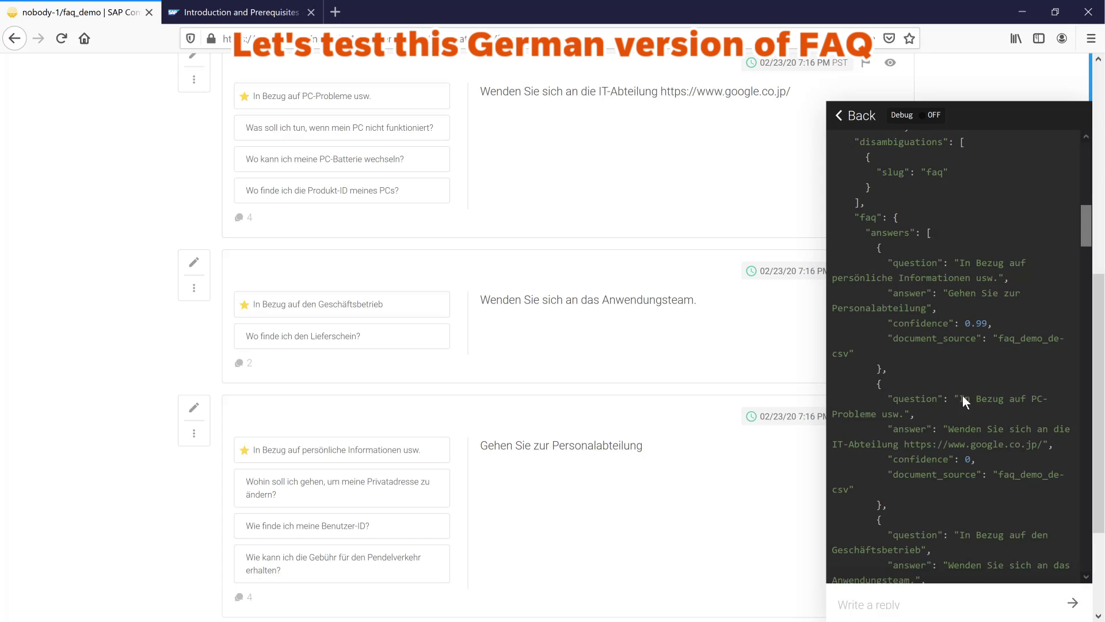
pyautogui.scroll(-1, 964, 395)
pyautogui.scroll(-1, 963, 402)
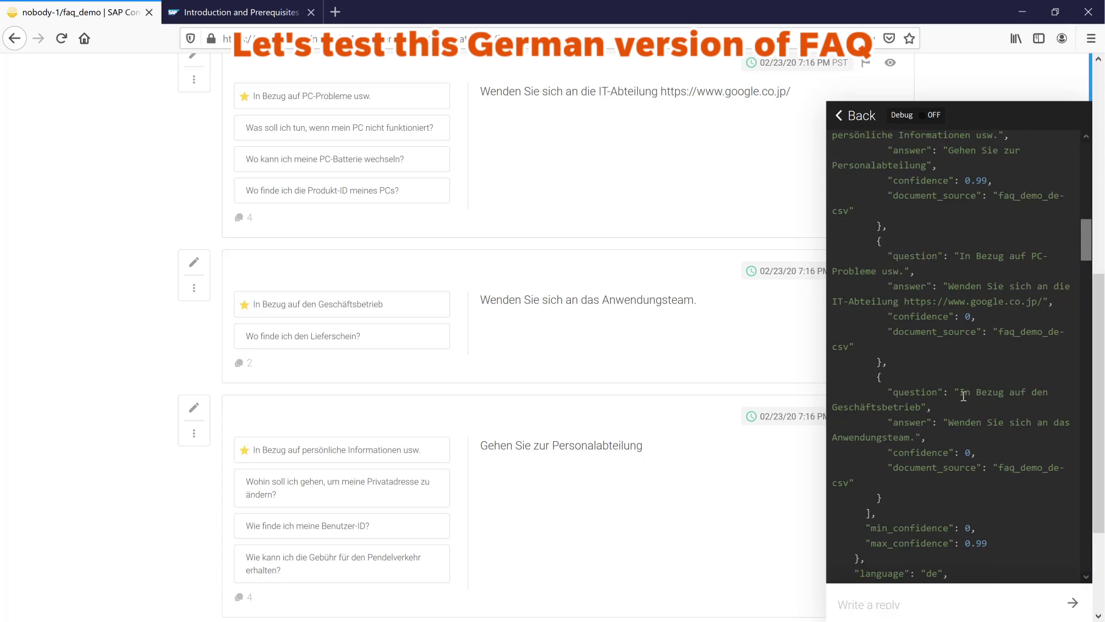
pyautogui.scroll(-1, 962, 402)
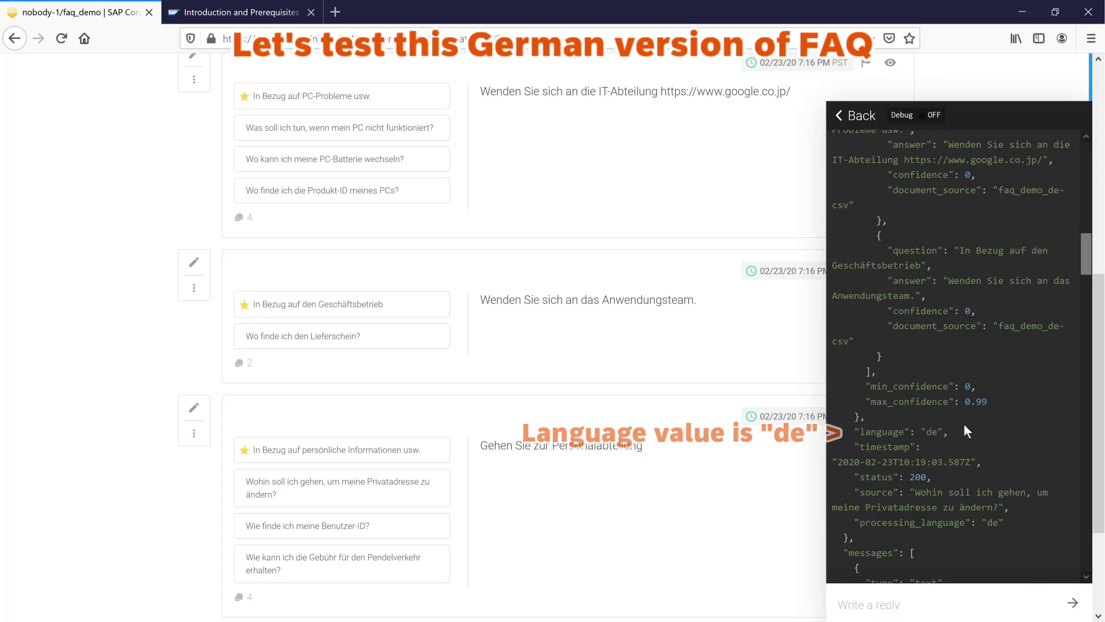
pyautogui.scroll(2, 964, 423)
pyautogui.scroll(2, 964, 423)
pyautogui.scroll(2, 964, 424)
pyautogui.scroll(2, 964, 424)
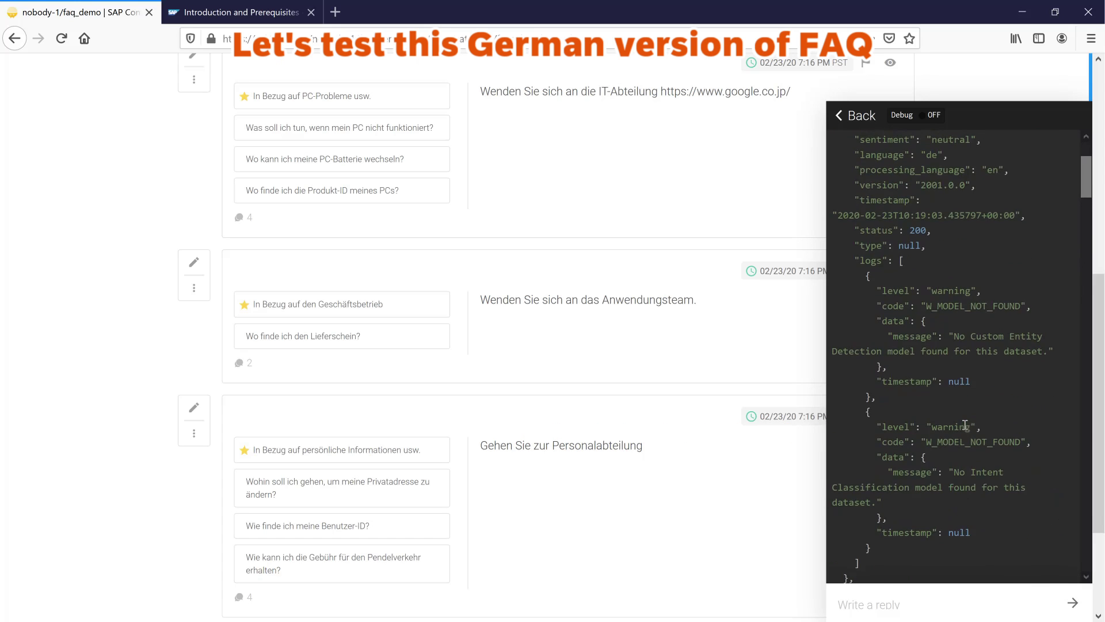
pyautogui.scroll(2, 965, 424)
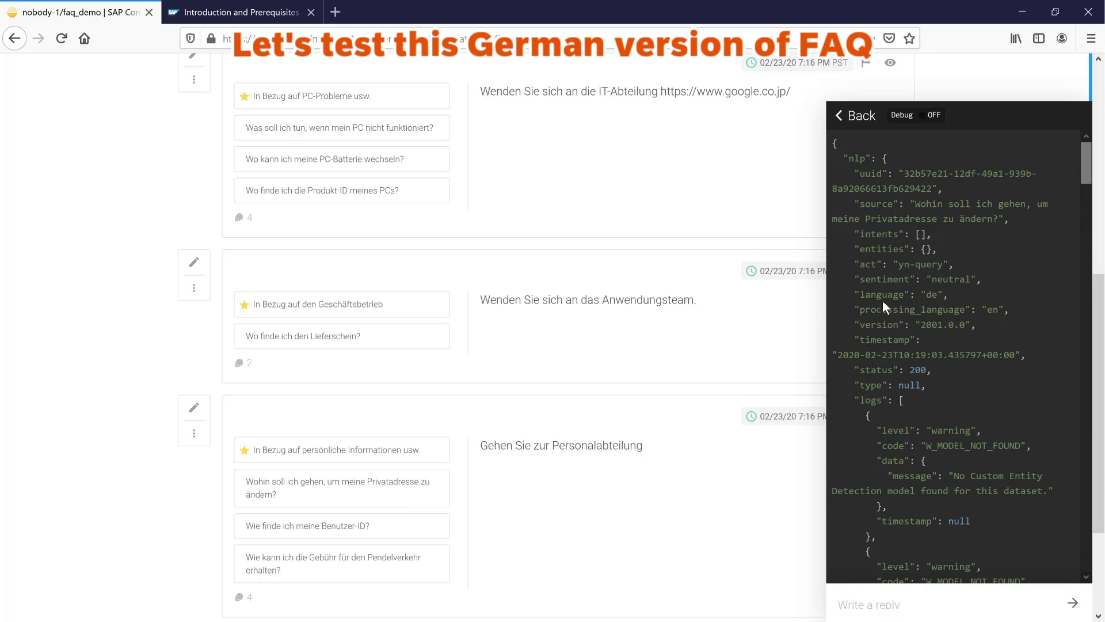
pyautogui.moveTo(887, 309)
pyautogui.mouseDown()
pyautogui.moveTo(947, 304)
pyautogui.moveTo(882, 294)
pyautogui.mouseUp()
pyautogui.click(933, 314)
pyautogui.click(854, 115)
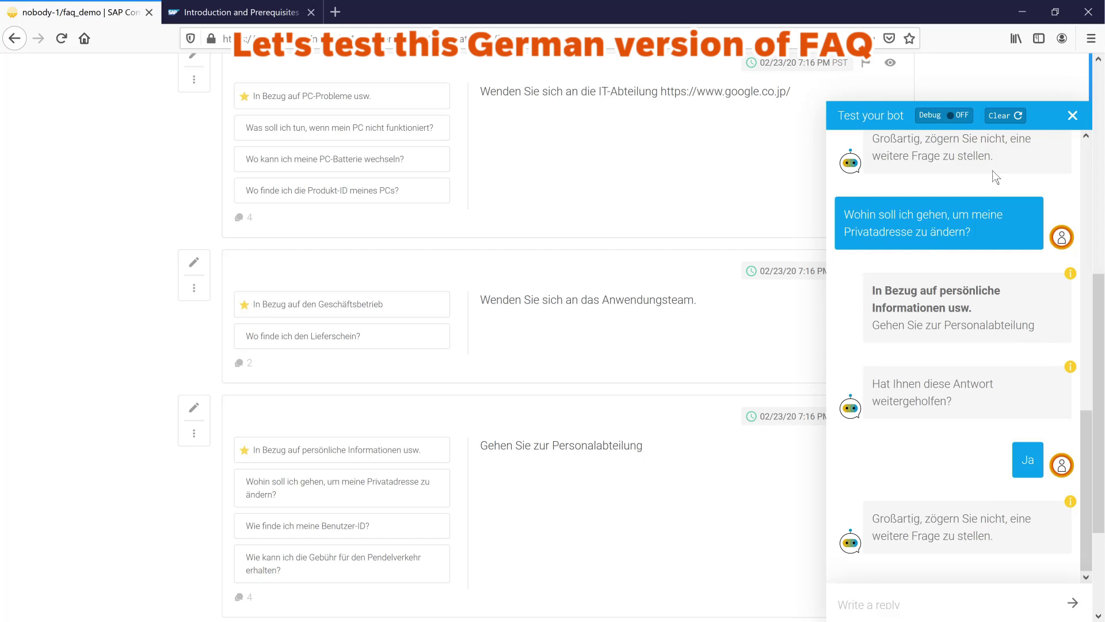
# Refresh the Monitor log feed and expand the Produkt-ID, Lieferschein and private-address entries
pyautogui.click(1073, 115)
pyautogui.scroll(6, 707, 231)
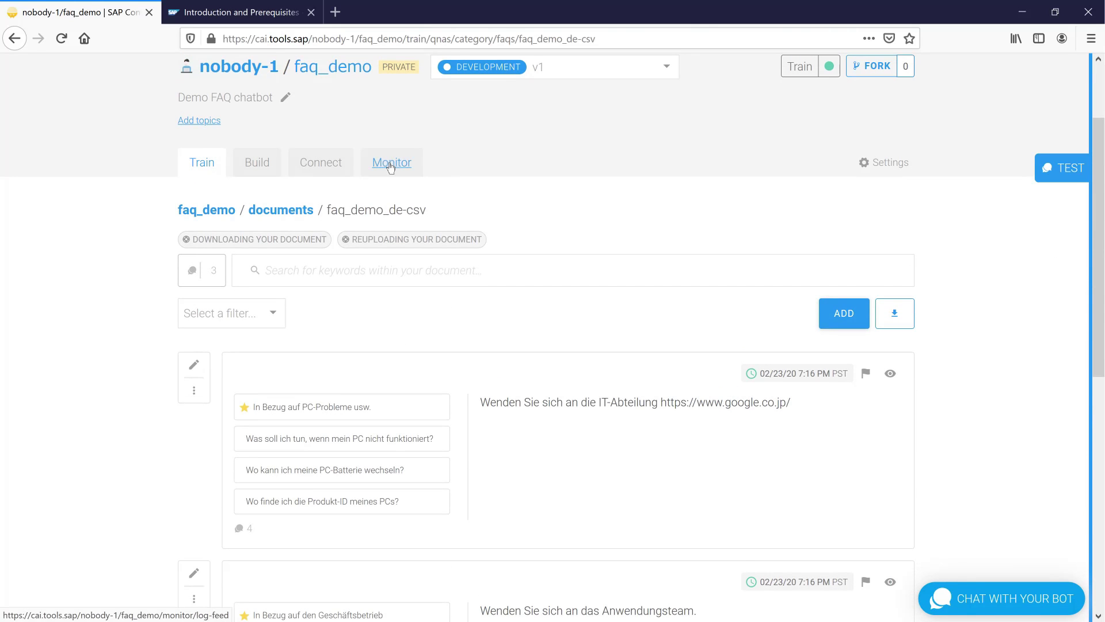
pyautogui.click(391, 165)
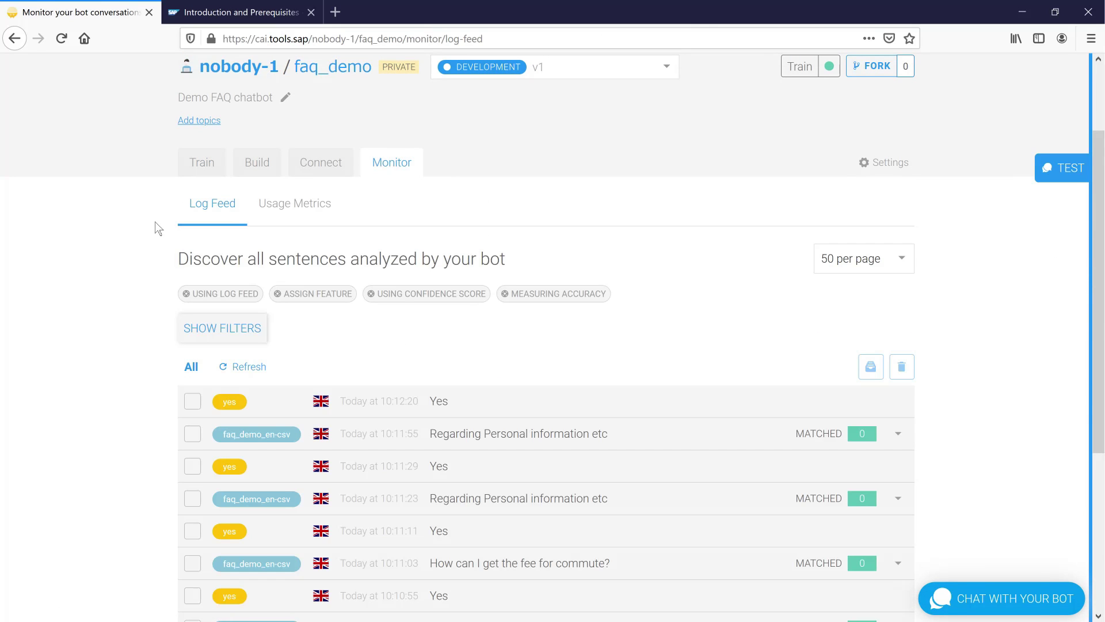
pyautogui.click(251, 366)
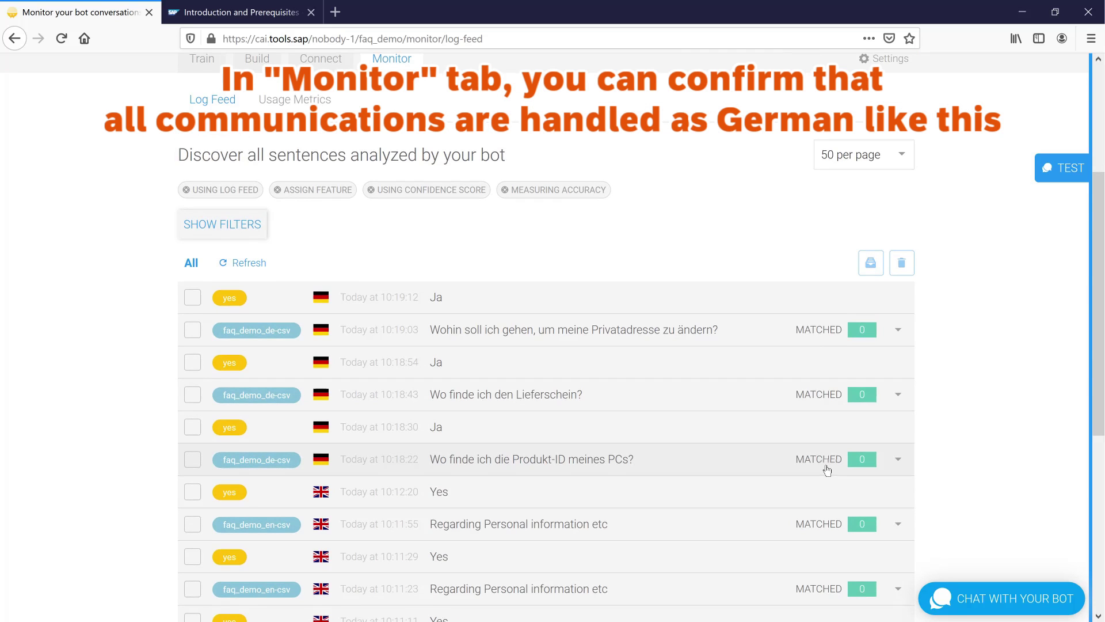
pyautogui.scroll(-3, 827, 458)
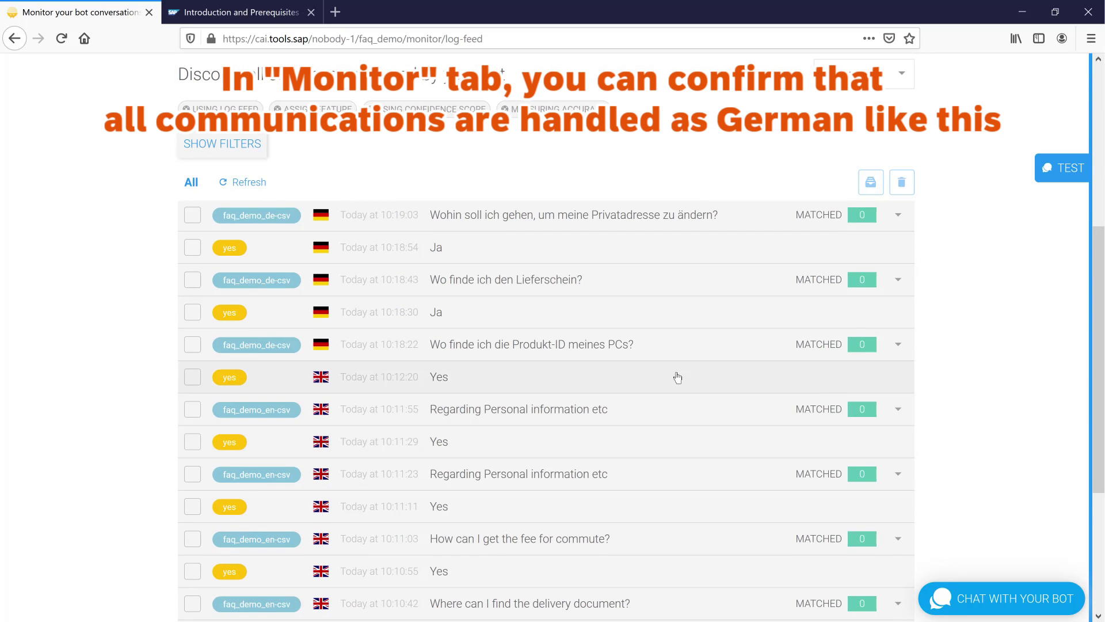
pyautogui.click(898, 344)
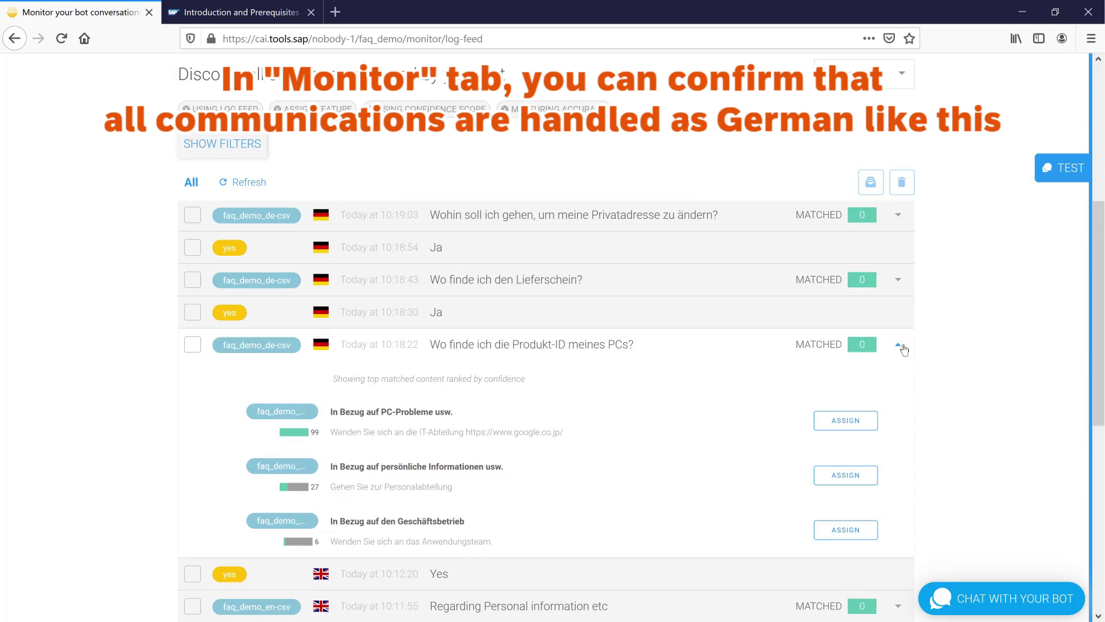
pyautogui.click(903, 280)
pyautogui.click(897, 216)
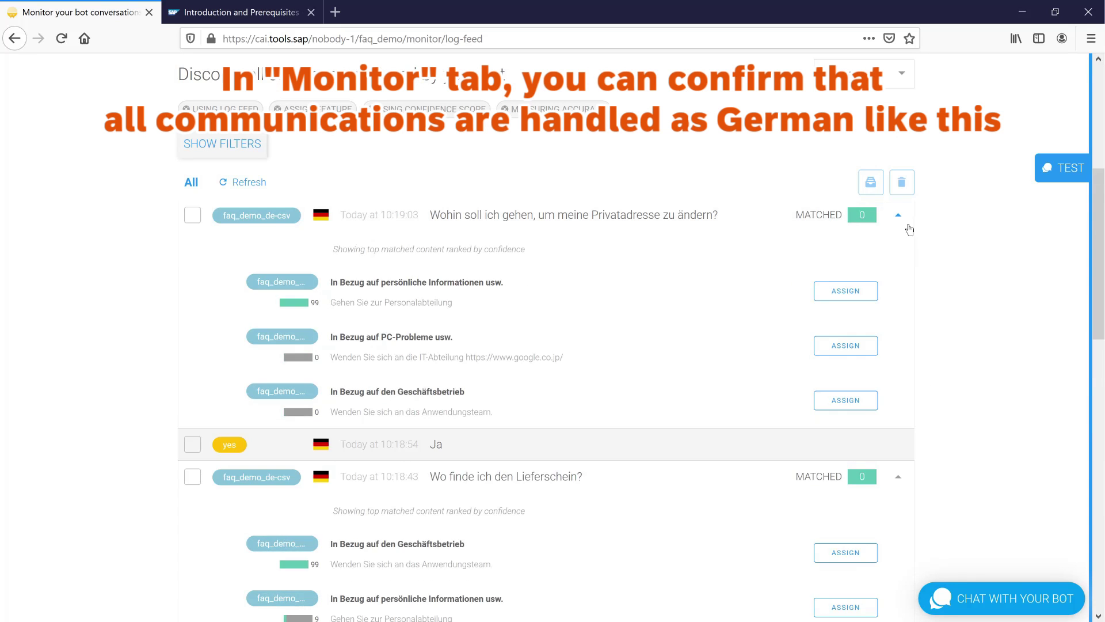
pyautogui.scroll(2, 952, 343)
pyautogui.scroll(1, 952, 344)
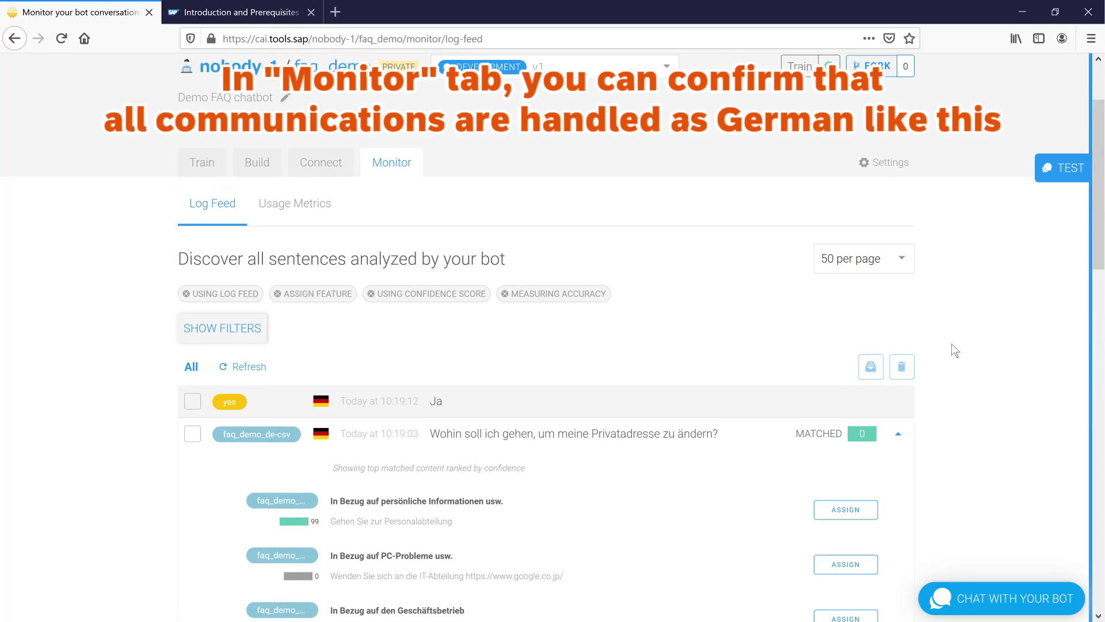